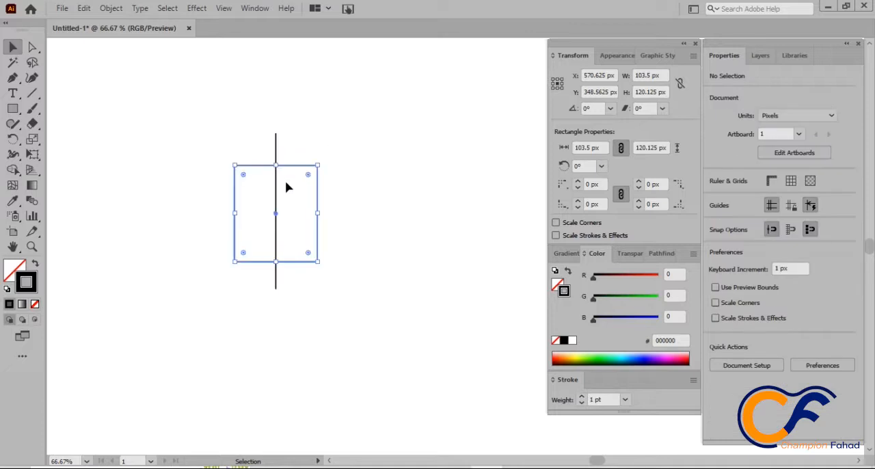
Step: Align the rectangle and the vertical line on their vertical centres and lock both objects
{"action": "left_click_drag", "start_coordinate": [303, 116], "coordinate": [266, 183]}
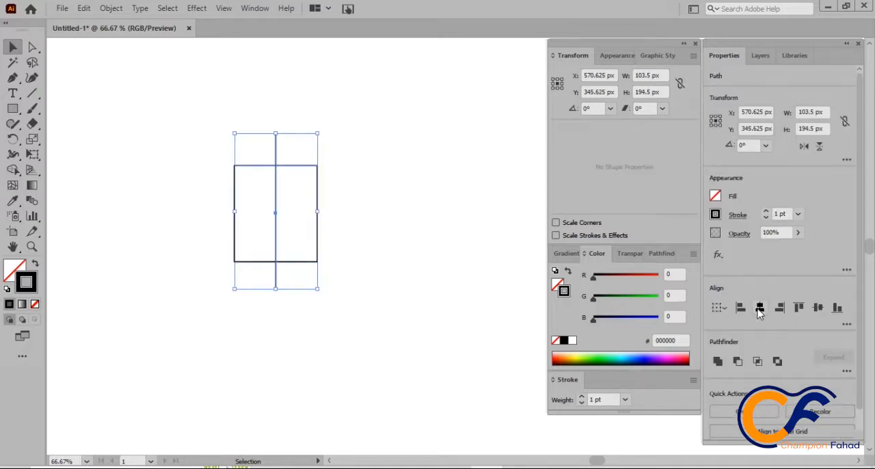
{"action": "left_click", "coordinate": [816, 309]}
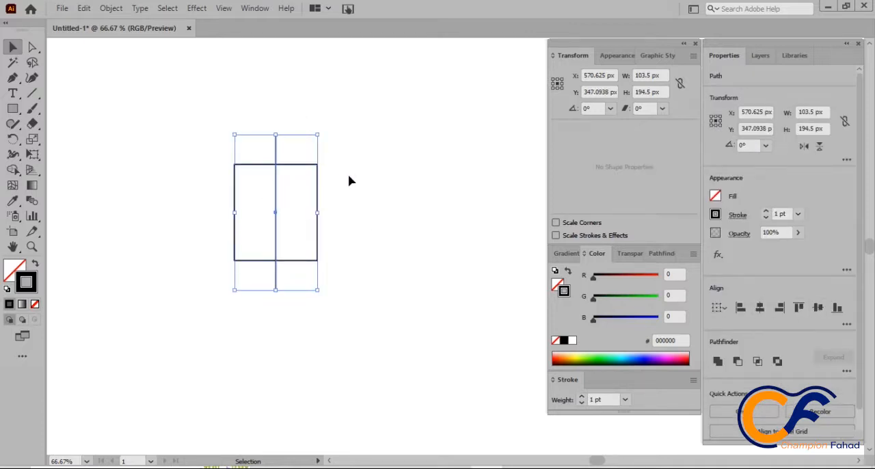
{"action": "left_click", "coordinate": [112, 8]}
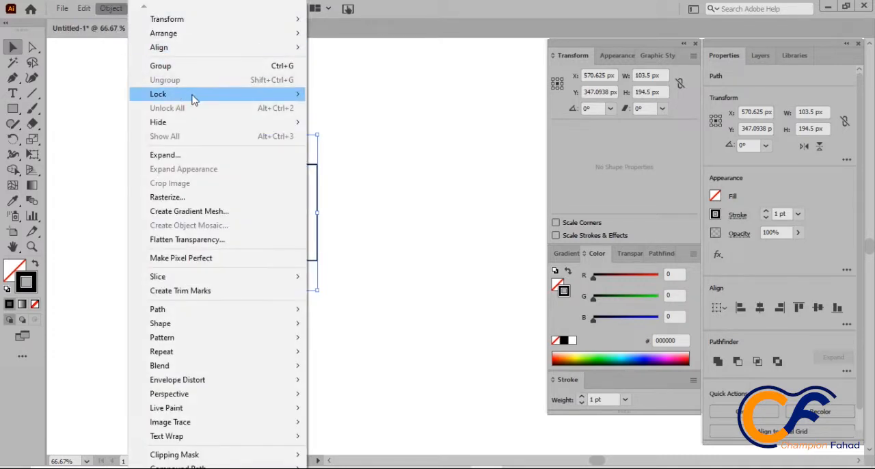
{"action": "mouse_move", "coordinate": [194, 96]}
{"action": "left_click", "coordinate": [313, 93]}
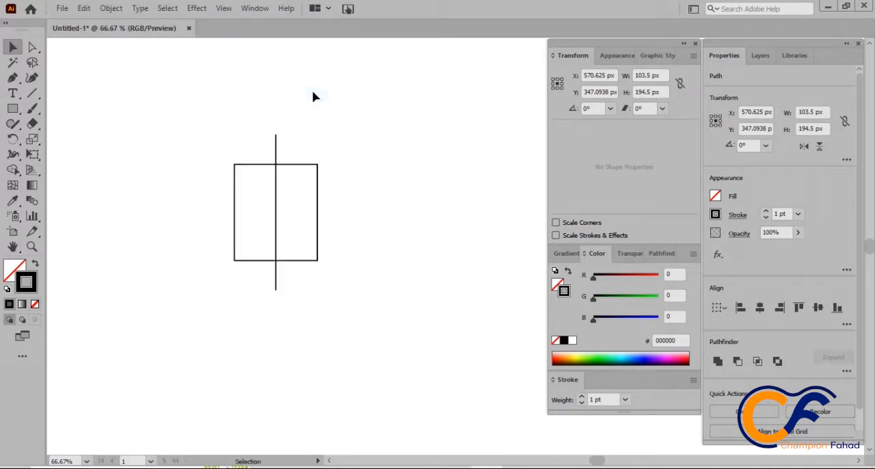
Step: Trace a closed hexagon about 103.5 × 194.5 px with the Pen tool through the line's ends and the rectangle's corners, and move it beside them
{"action": "left_click", "coordinate": [13, 79]}
{"action": "left_click", "coordinate": [274, 134]}
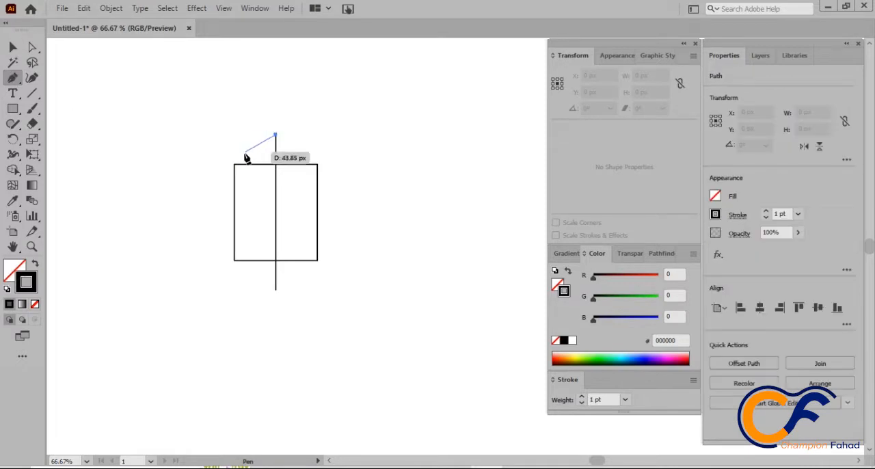
{"action": "left_click", "coordinate": [235, 165]}
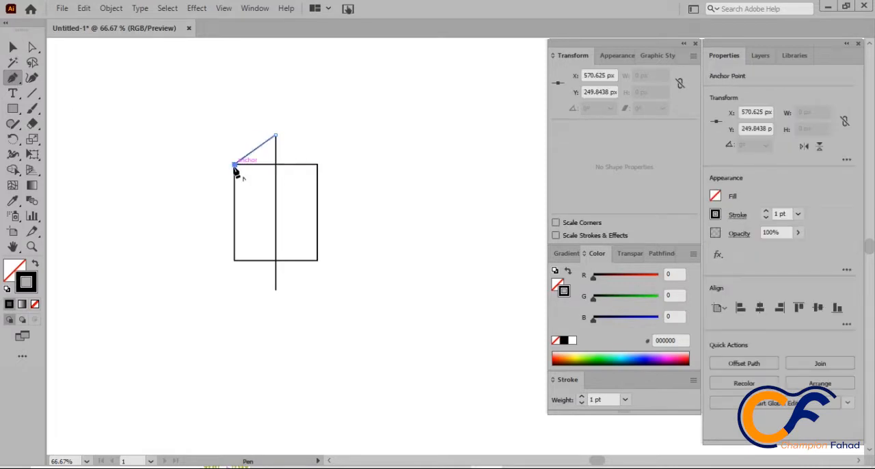
{"action": "left_click", "coordinate": [234, 259]}
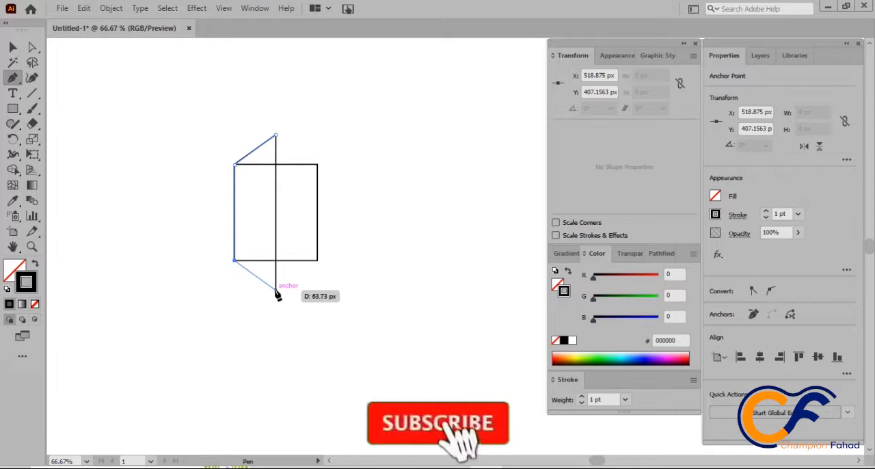
{"action": "left_click", "coordinate": [275, 289]}
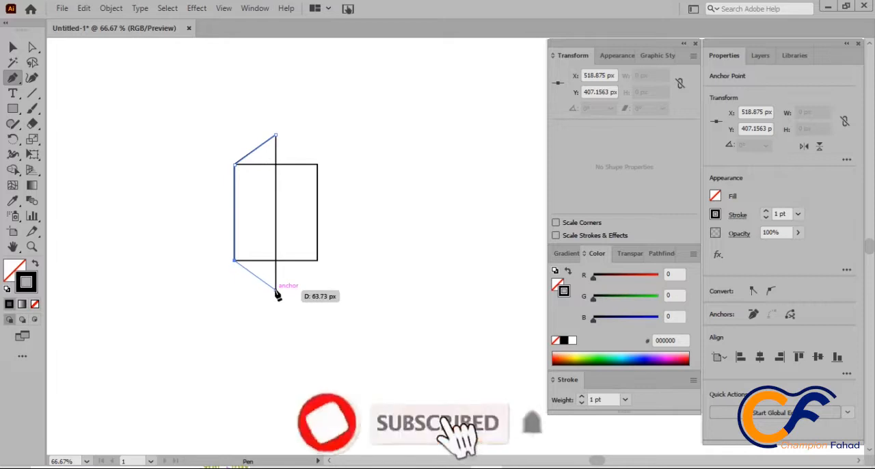
{"action": "left_click", "coordinate": [318, 260]}
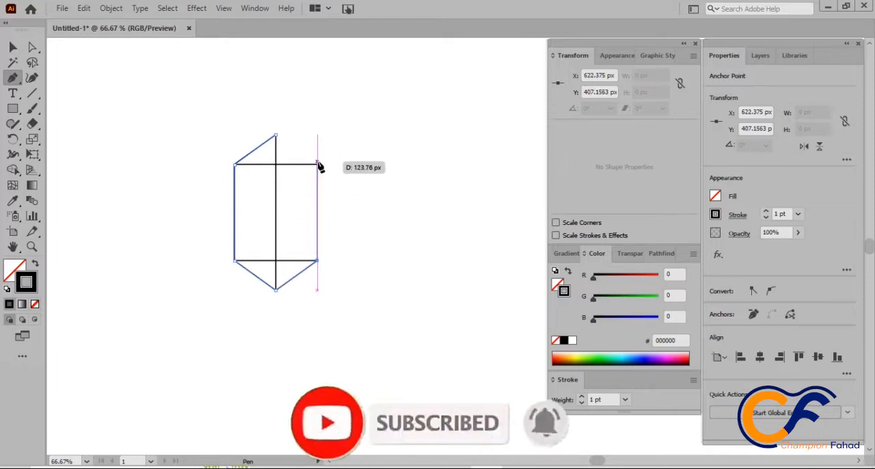
{"action": "left_click", "coordinate": [317, 165]}
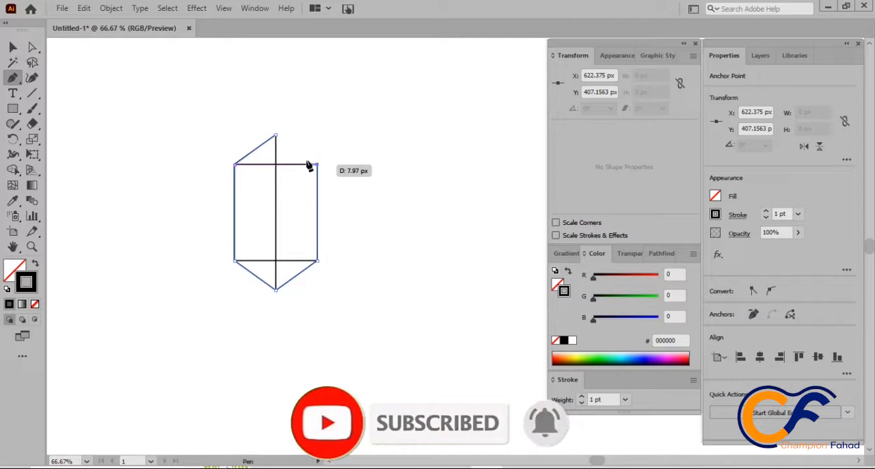
{"action": "left_click", "coordinate": [276, 136]}
{"action": "key", "text": "v"}
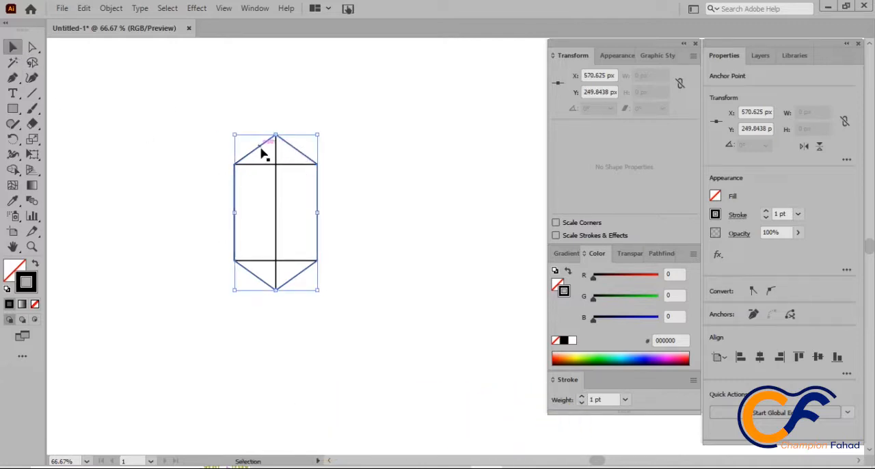
{"action": "left_click_drag", "start_coordinate": [263, 153], "coordinate": [379, 140]}
Step: Unlock and delete the rectangle and vertical line, and move the hexagon to about X 463, Y 339 px
{"action": "left_click", "coordinate": [111, 8]}
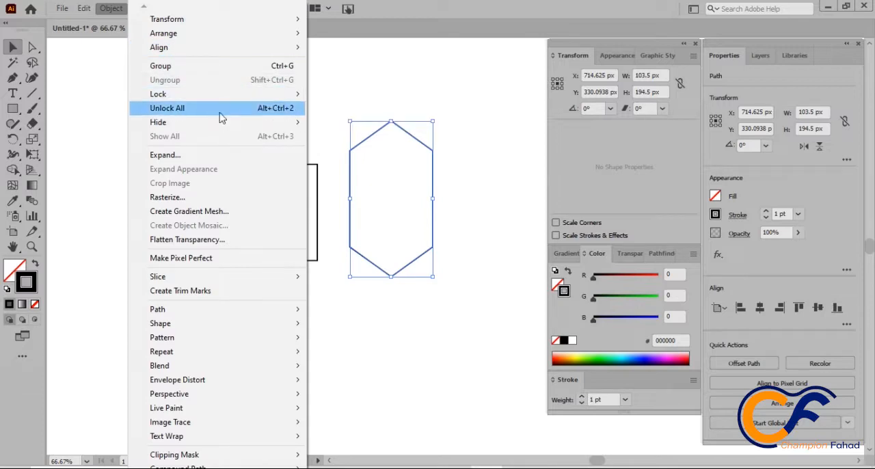
{"action": "left_click", "coordinate": [390, 75]}
{"action": "left_click_drag", "start_coordinate": [307, 119], "coordinate": [262, 197]}
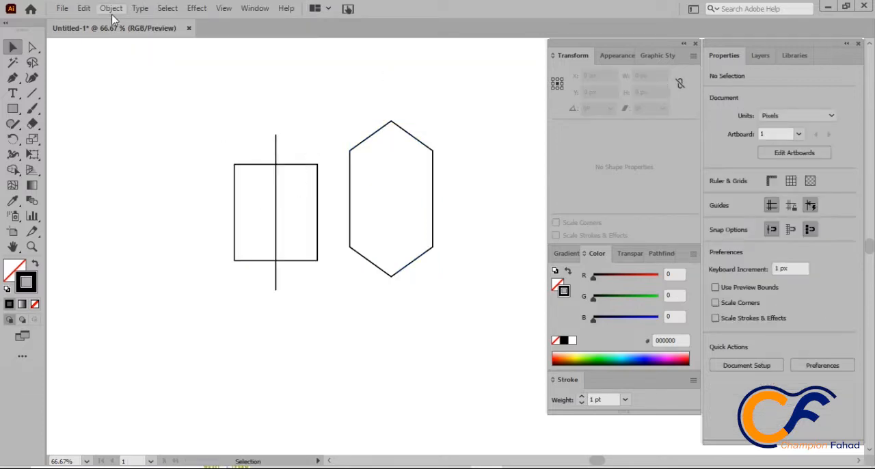
{"action": "left_click", "coordinate": [111, 8]}
{"action": "left_click", "coordinate": [228, 107]}
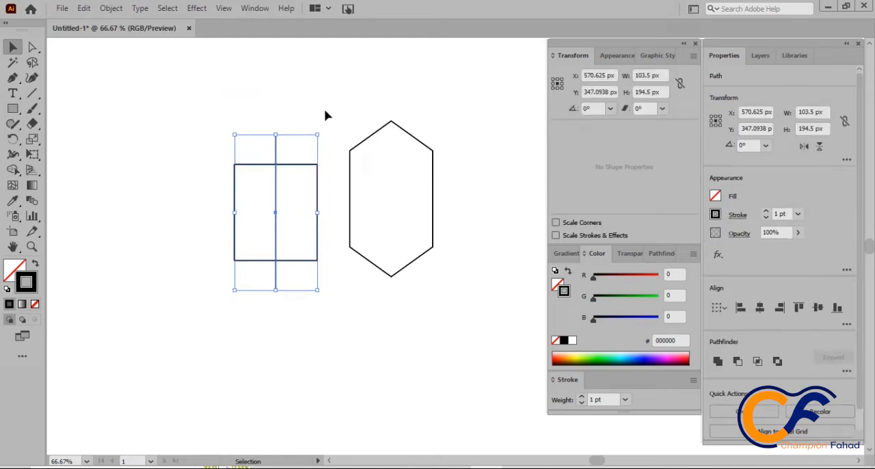
{"action": "key", "text": "Delete"}
{"action": "left_click_drag", "start_coordinate": [375, 134], "coordinate": [173, 141]}
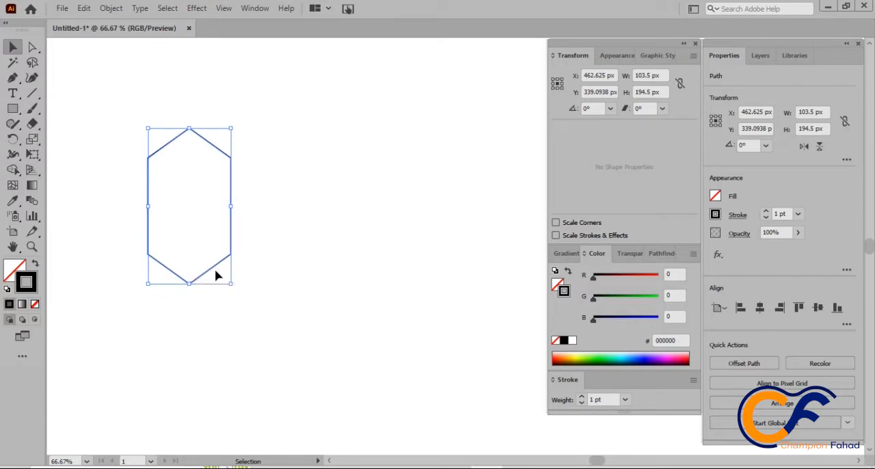
Step: Paste a copy of the hexagon in front and enlarge it proportionally to about 110 × 206 px
{"action": "left_click", "coordinate": [84, 8]}
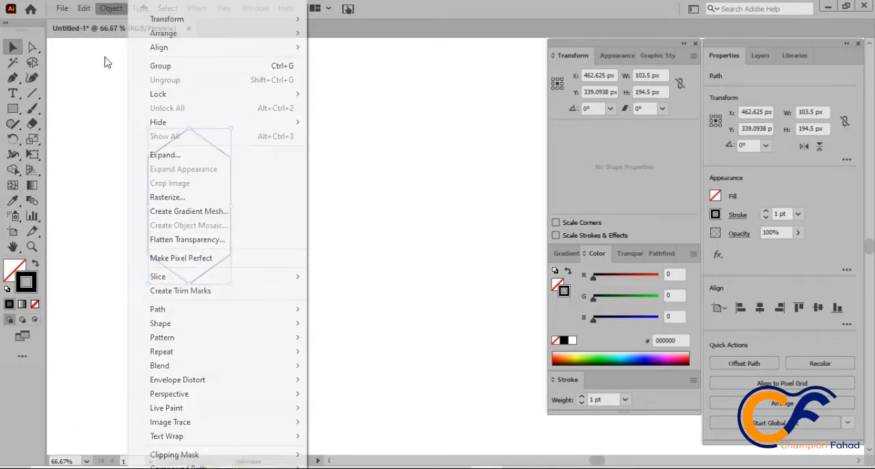
{"action": "left_click", "coordinate": [106, 69]}
{"action": "left_click", "coordinate": [83, 8]}
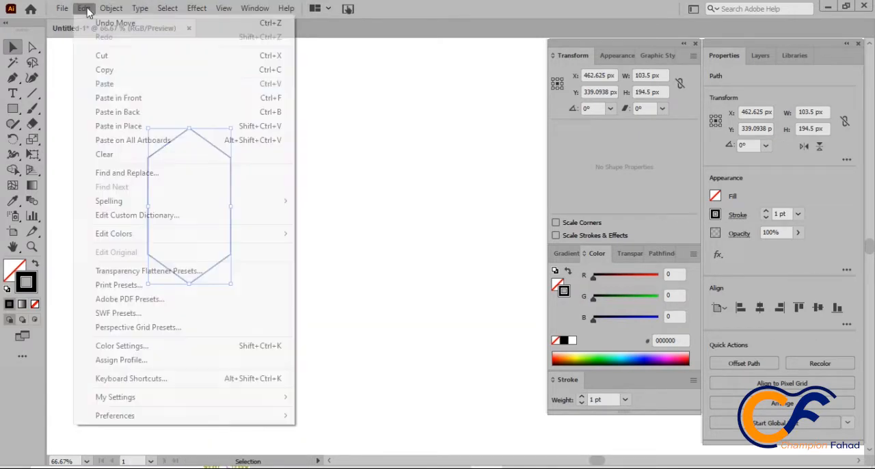
{"action": "left_click", "coordinate": [121, 98]}
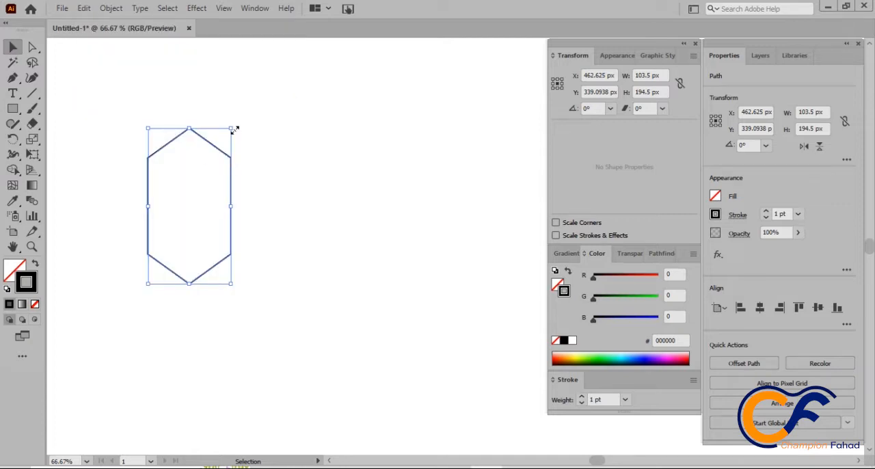
{"action": "left_click_drag", "start_coordinate": [233, 130], "coordinate": [193, 174]}
Step: Centre the two hexagons on each other both horizontally and vertically
{"action": "left_click", "coordinate": [258, 119]}
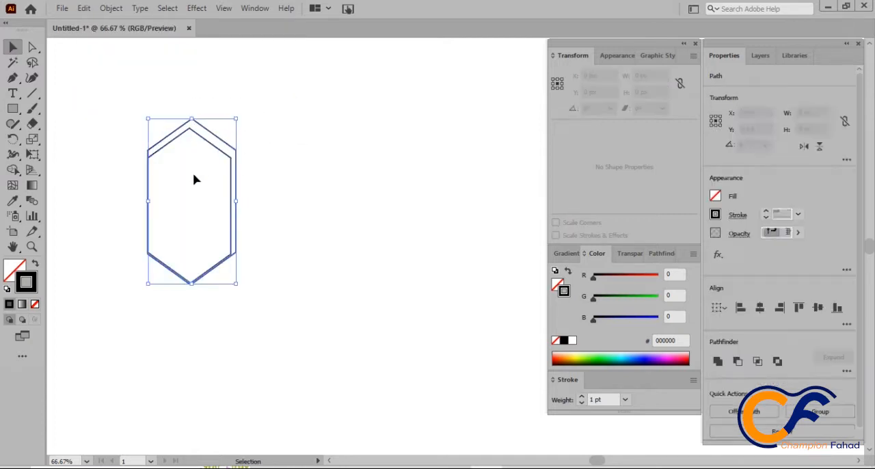
{"action": "left_click", "coordinate": [760, 307]}
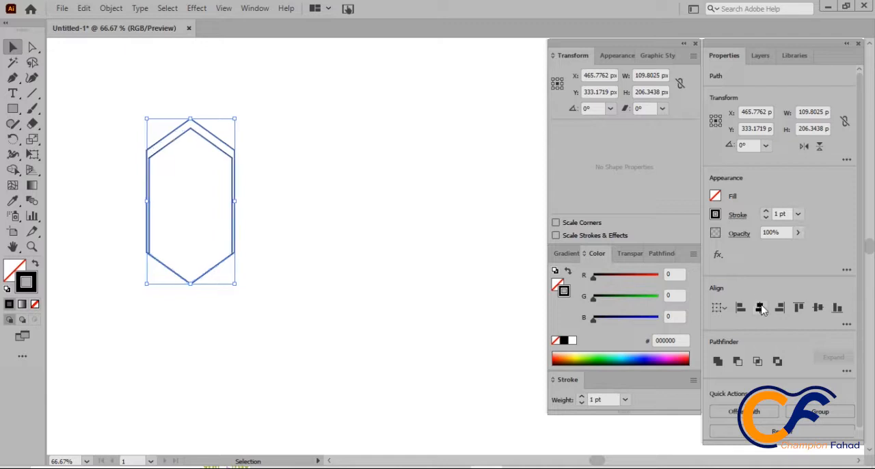
{"action": "left_click", "coordinate": [818, 307]}
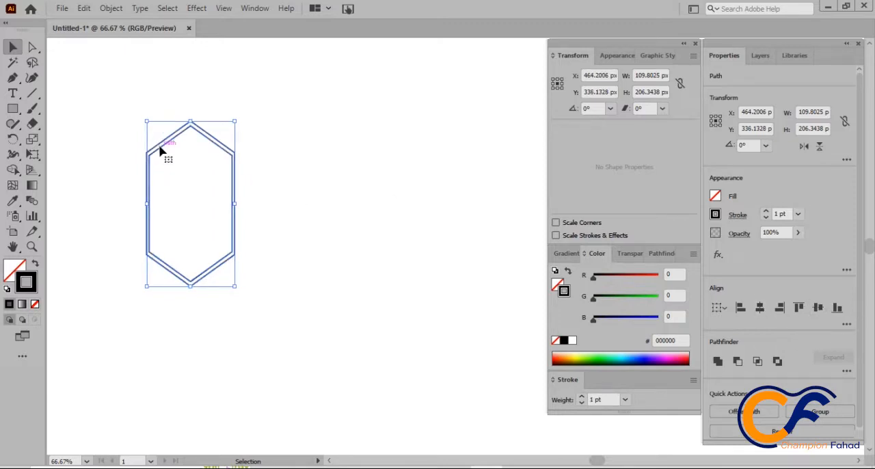
{"action": "left_click", "coordinate": [288, 179]}
Step: Give the smaller, inner hexagon a 15 pt stroke aligned to the inside of its path
{"action": "left_click", "coordinate": [232, 160]}
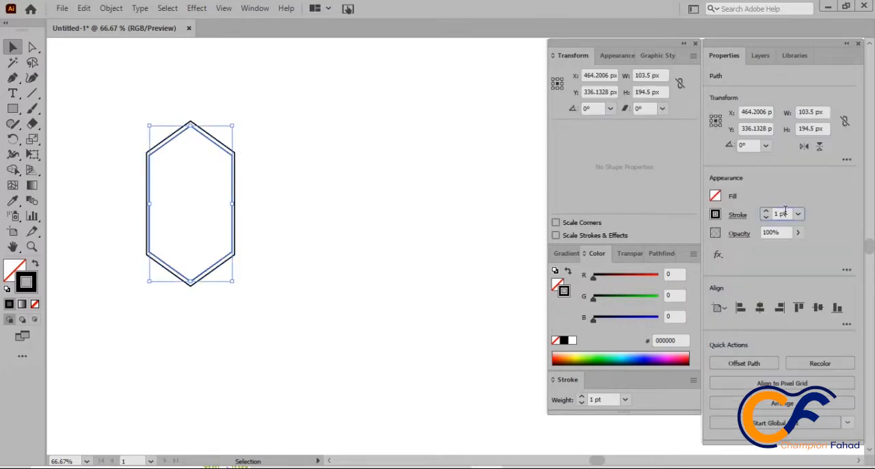
{"action": "scroll", "coordinate": [785, 211], "scroll_direction": "up", "scroll_amount": 6}
{"action": "scroll", "coordinate": [785, 211], "scroll_direction": "up", "scroll_amount": 3}
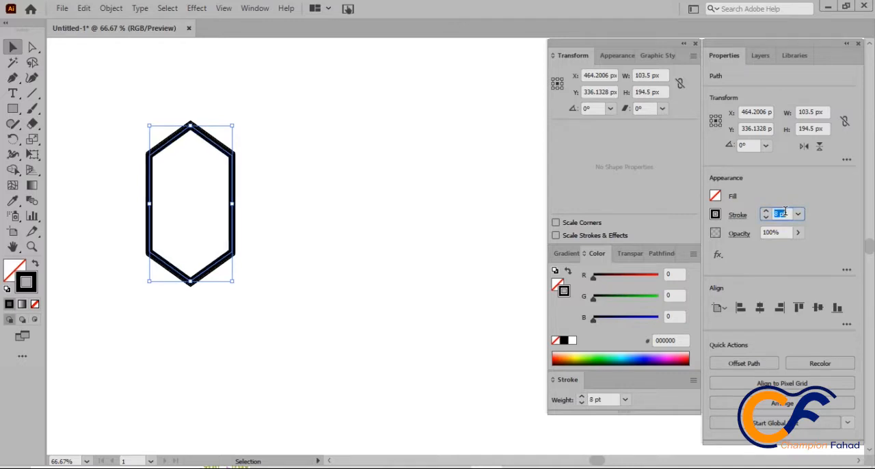
{"action": "scroll", "coordinate": [785, 211], "scroll_direction": "up", "scroll_amount": 5}
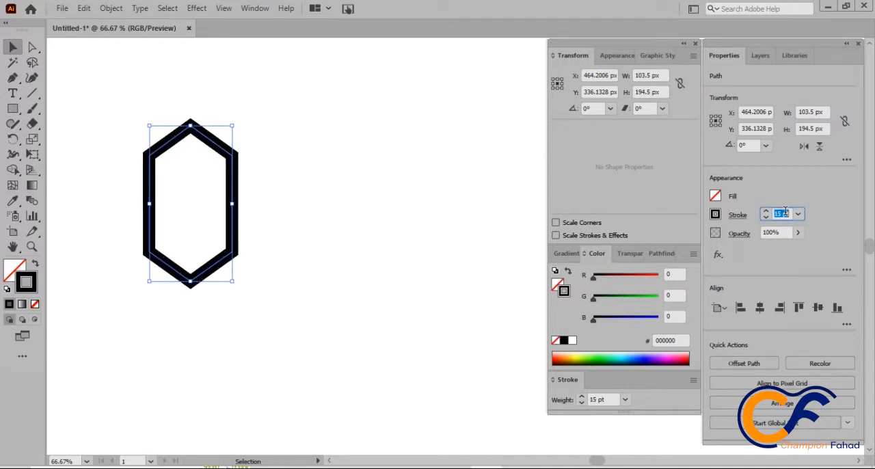
{"action": "left_click", "coordinate": [737, 217]}
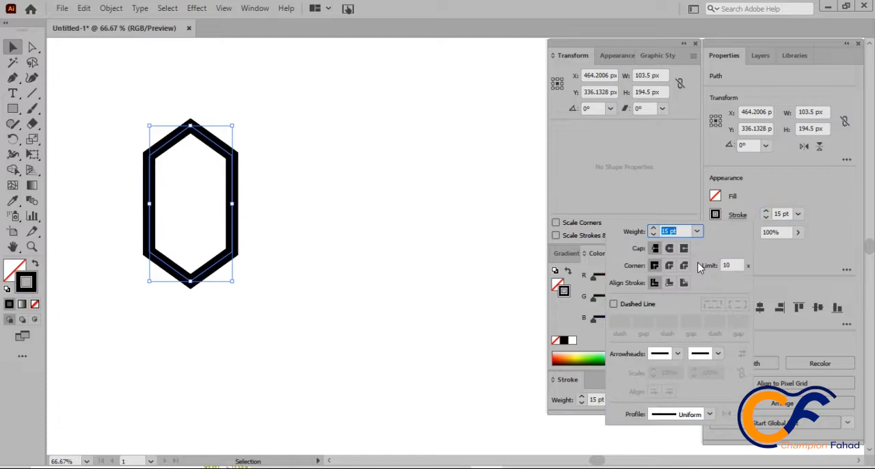
{"action": "left_click", "coordinate": [669, 286]}
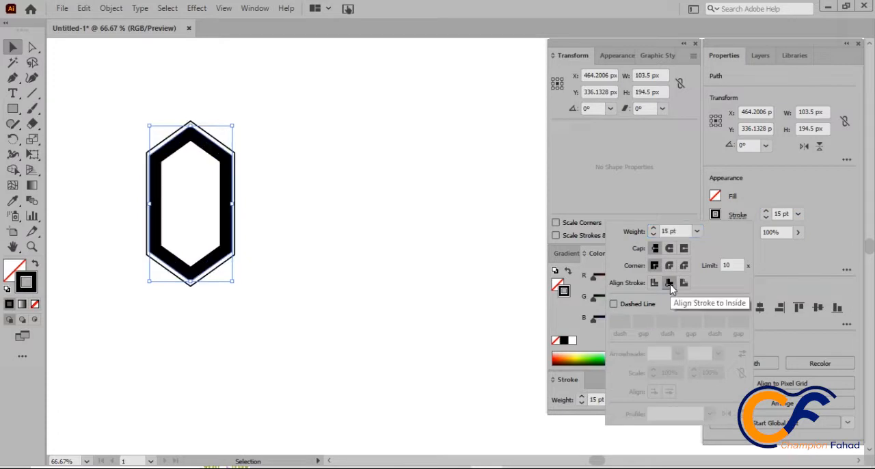
{"action": "left_click", "coordinate": [312, 141]}
Step: Duplicate the thick-stroked hexagon and enlarge the copy to about 159 × 299 px, placed around the other two
{"action": "left_click_drag", "start_coordinate": [205, 144], "coordinate": [366, 134]}
{"action": "left_click_drag", "start_coordinate": [391, 267], "coordinate": [472, 351]}
{"action": "left_click_drag", "start_coordinate": [429, 270], "coordinate": [254, 240]}
Step: Shift the outer hexagon down to about Y 355 px and narrow it to about 154 px wide
{"action": "left_click", "coordinate": [229, 141]}
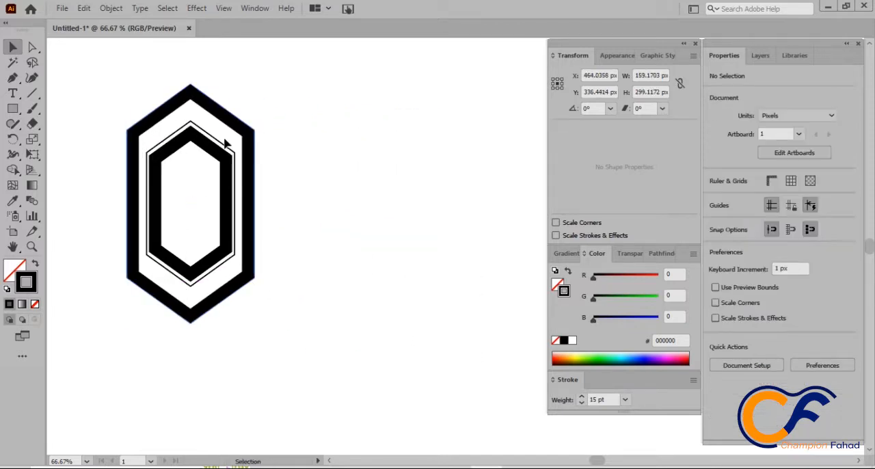
{"action": "left_click", "coordinate": [216, 168]}
{"action": "left_click", "coordinate": [314, 185]}
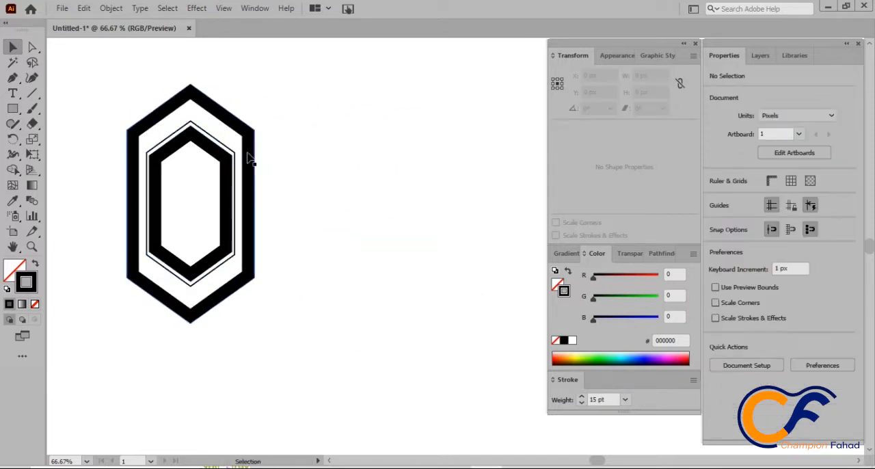
{"action": "left_click_drag", "start_coordinate": [250, 157], "coordinate": [248, 169]}
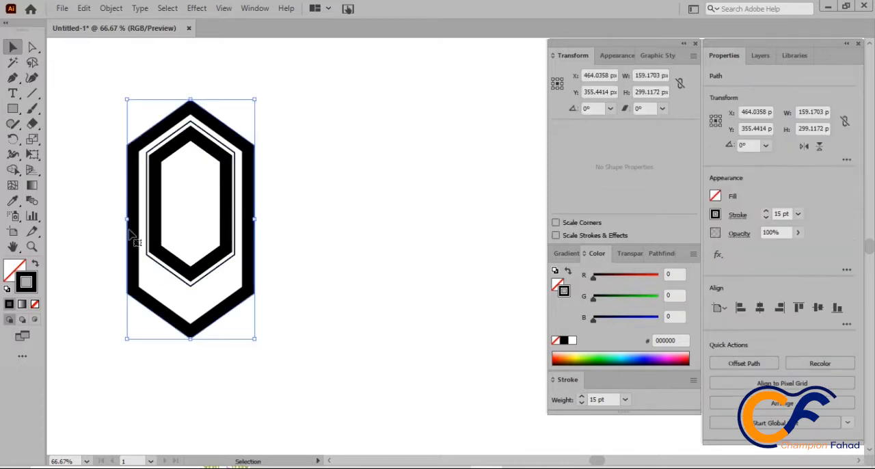
{"action": "left_click_drag", "start_coordinate": [127, 219], "coordinate": [131, 221]}
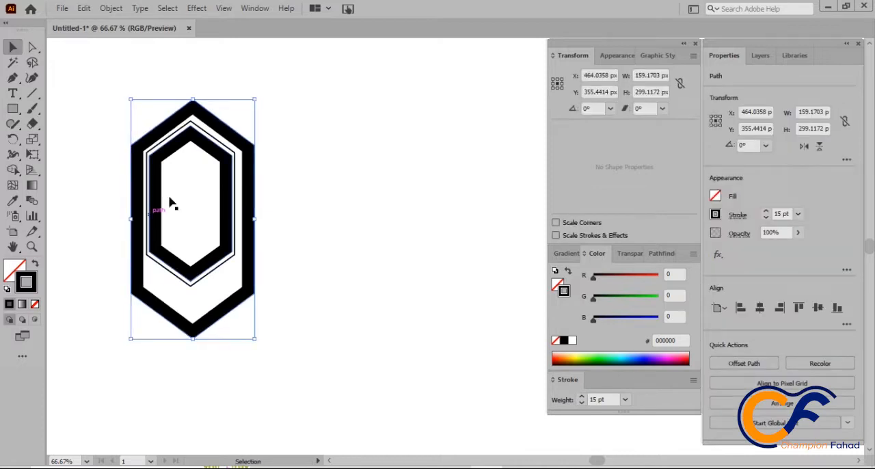
Step: Align all three hexagons on their horizontal centres
{"action": "left_click", "coordinate": [210, 138], "text": "shift"}
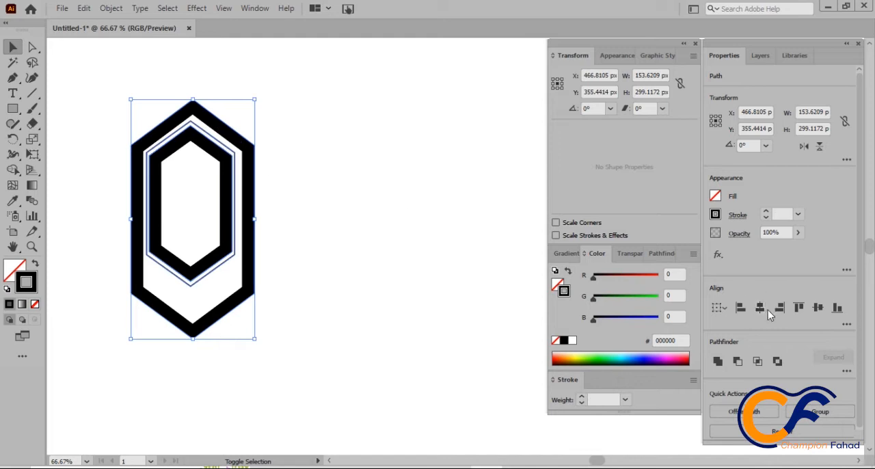
{"action": "left_click", "coordinate": [766, 308]}
{"action": "left_click", "coordinate": [352, 171]}
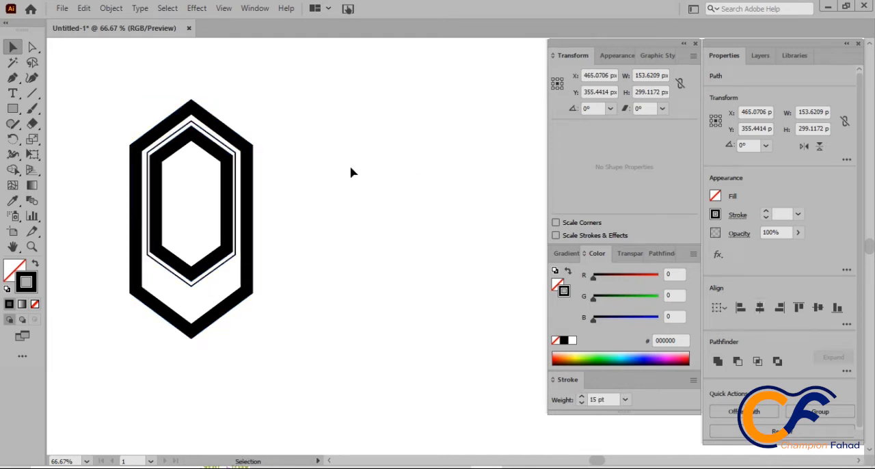
Step: Align the outer hexagon's 15 pt stroke to the centre of its path
{"action": "left_click", "coordinate": [253, 218]}
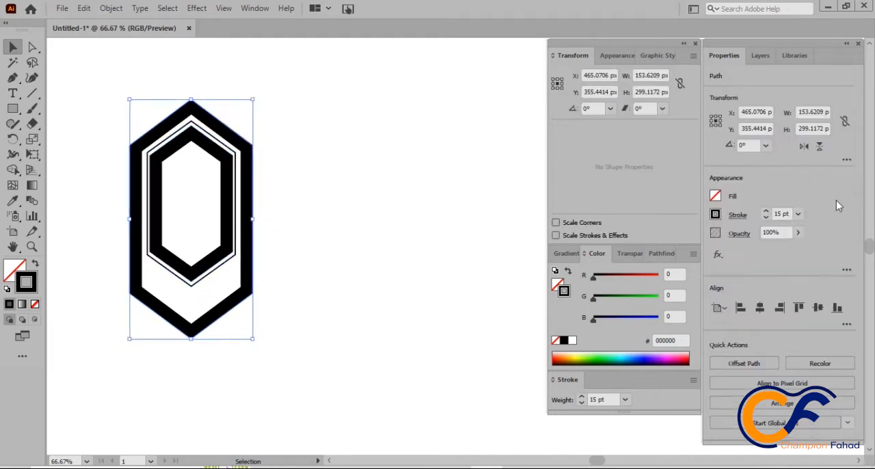
{"action": "left_click", "coordinate": [735, 217]}
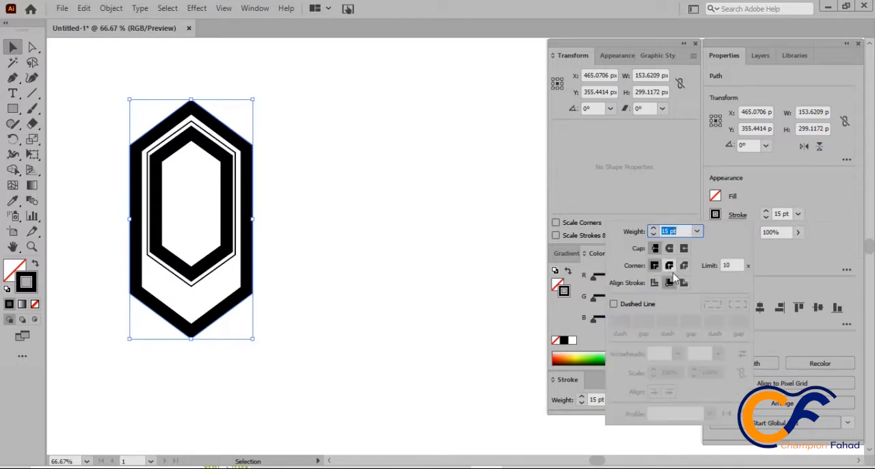
{"action": "left_click", "coordinate": [653, 283]}
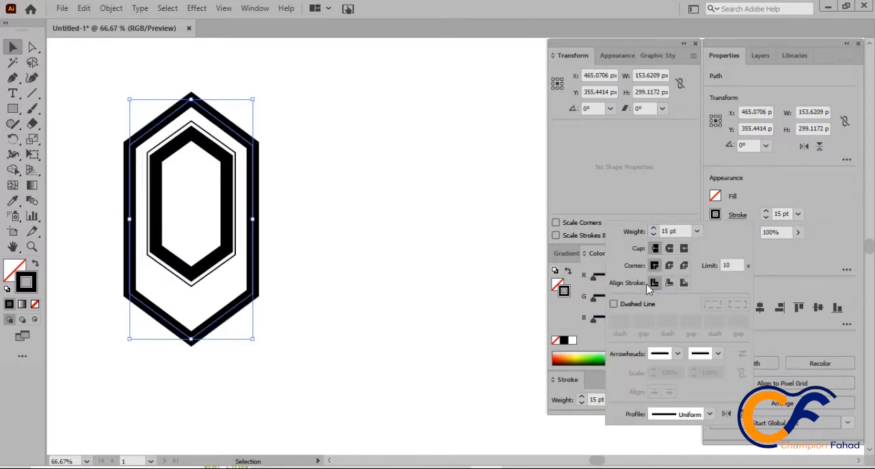
Step: Shrink the outer thick-stroked hexagon to about 137 × 266 px
{"action": "left_click", "coordinate": [268, 207]}
{"action": "left_click_drag", "start_coordinate": [253, 220], "coordinate": [239, 220]}
{"action": "left_click", "coordinate": [260, 248]}
{"action": "left_click", "coordinate": [248, 237]}
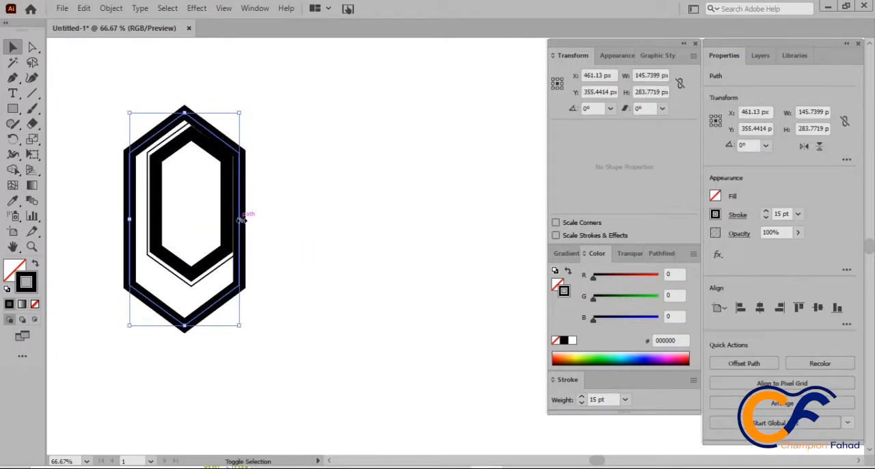
Step: Align all three hexagons on both their horizontal and vertical centres
{"action": "left_click_drag", "start_coordinate": [182, 229], "coordinate": [149, 268]}
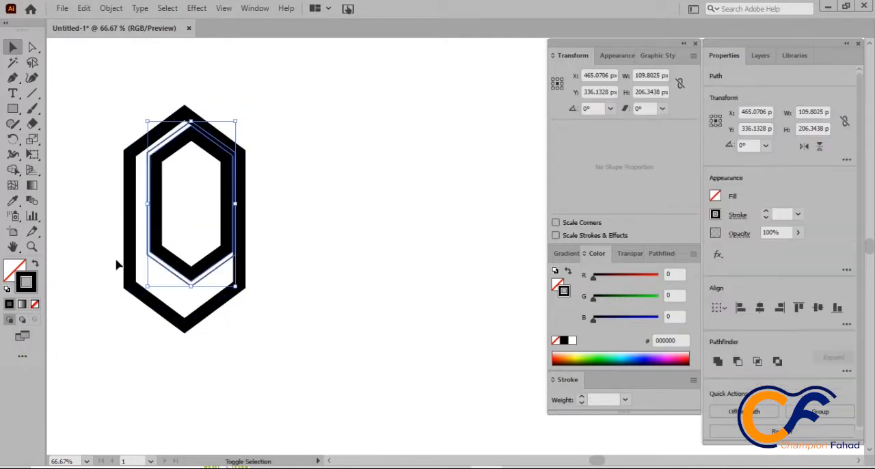
{"action": "left_click", "coordinate": [127, 261], "text": "shift"}
{"action": "left_click", "coordinate": [759, 308]}
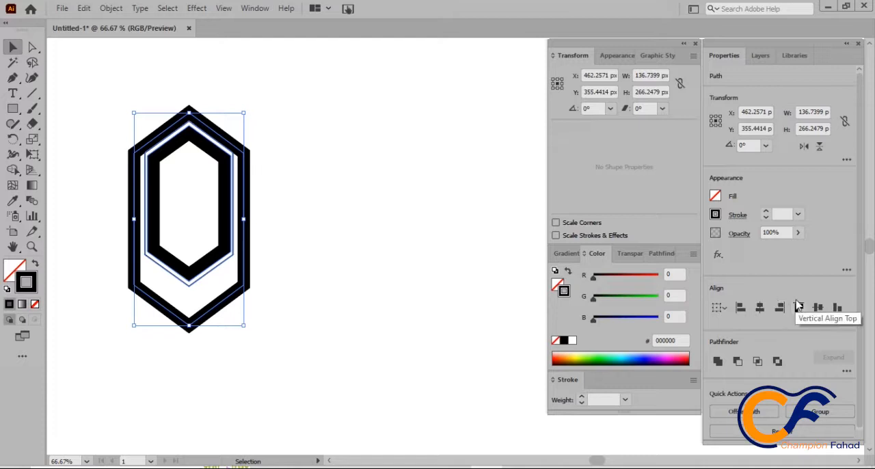
{"action": "left_click", "coordinate": [819, 308]}
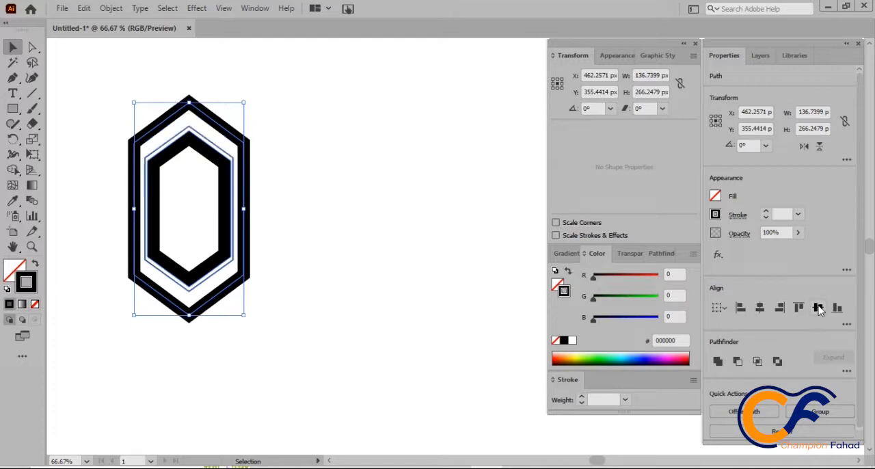
Step: Move the outer hexagon straight down to about Y 357 px, bringing its upper edge closer to the thin outline
{"action": "left_click", "coordinate": [307, 137]}
{"action": "left_click", "coordinate": [241, 139]}
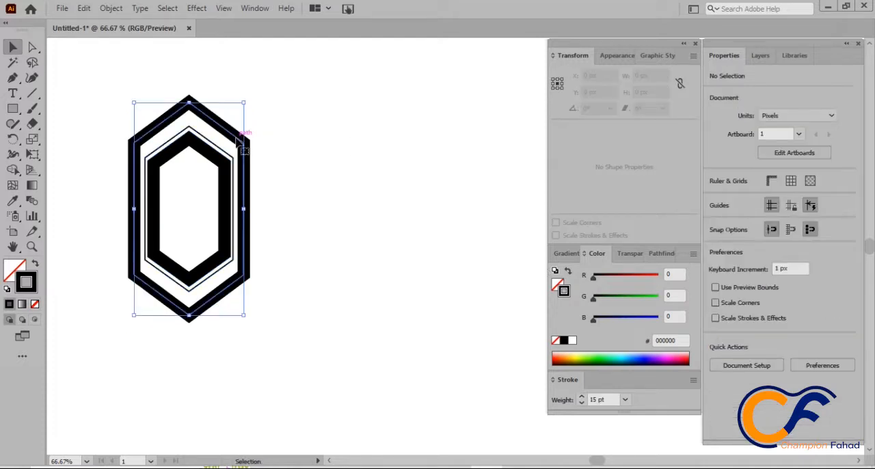
{"action": "left_click", "coordinate": [236, 146]}
{"action": "left_click", "coordinate": [242, 139]}
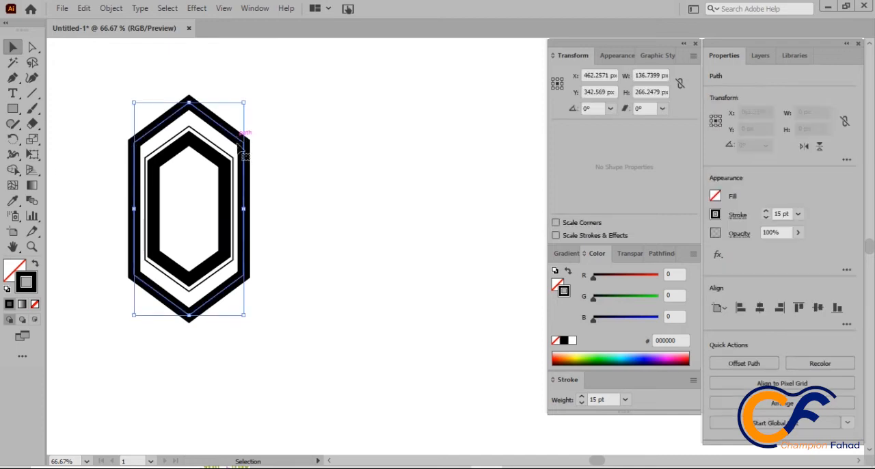
{"action": "left_click", "coordinate": [266, 110]}
{"action": "left_click", "coordinate": [230, 134]}
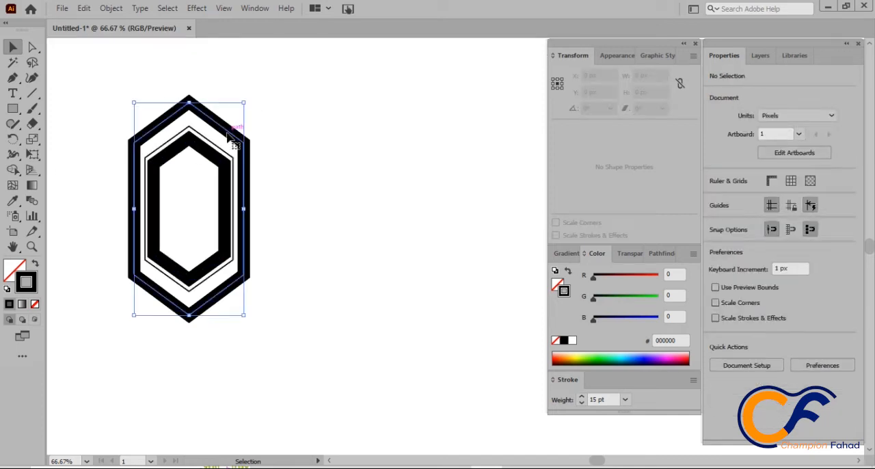
{"action": "left_click_drag", "start_coordinate": [230, 134], "coordinate": [227, 146]}
{"action": "left_click", "coordinate": [296, 112]}
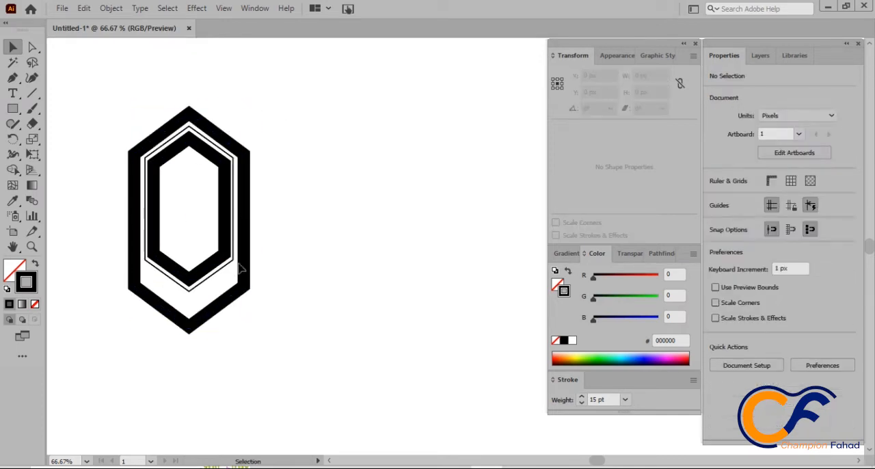
Step: Expand the outer hexagon's stroke into a filled shape
{"action": "left_click", "coordinate": [251, 250]}
{"action": "left_click", "coordinate": [110, 8]}
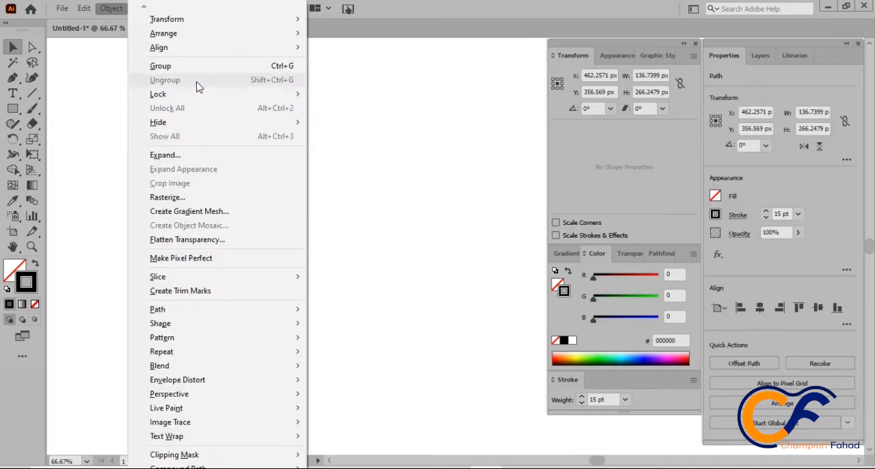
{"action": "left_click", "coordinate": [172, 155]}
{"action": "left_click", "coordinate": [397, 308]}
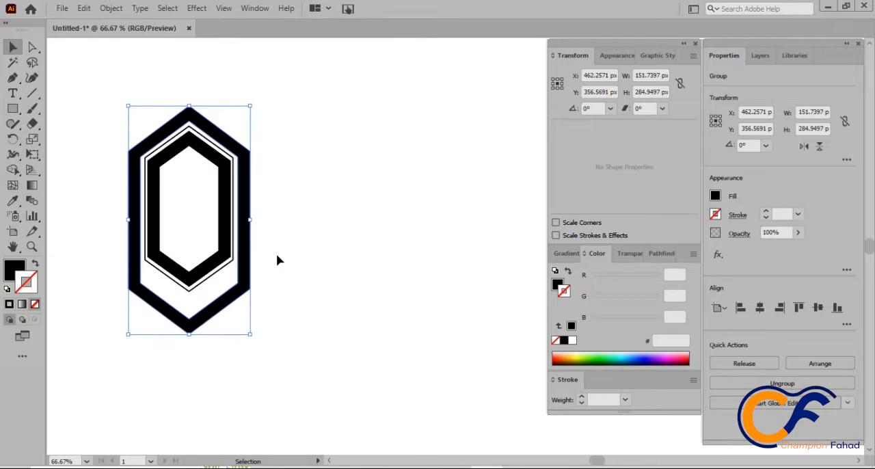
Step: Draw a diagonal Pen line about 61 px long from the thin hexagon's lower-left corner outward and up across the outer frame
{"action": "left_click", "coordinate": [101, 250]}
{"action": "scroll", "coordinate": [116, 249], "scroll_direction": "up", "scroll_amount": 2}
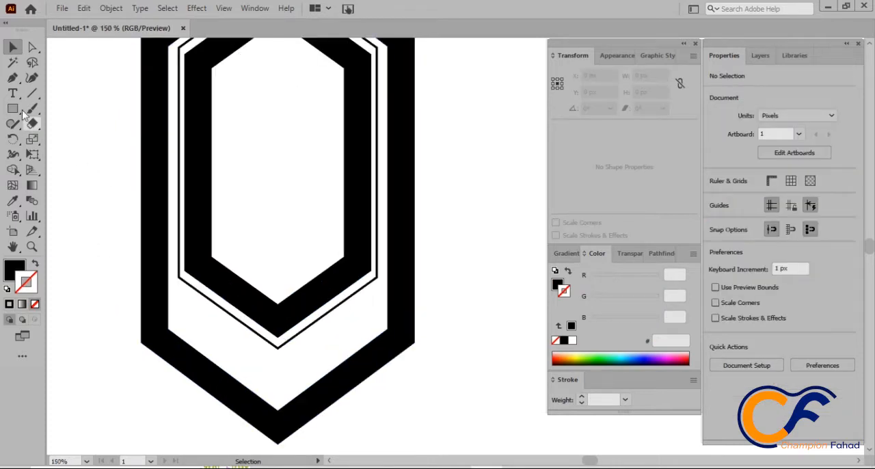
{"action": "left_click", "coordinate": [13, 77]}
{"action": "left_click", "coordinate": [179, 277]}
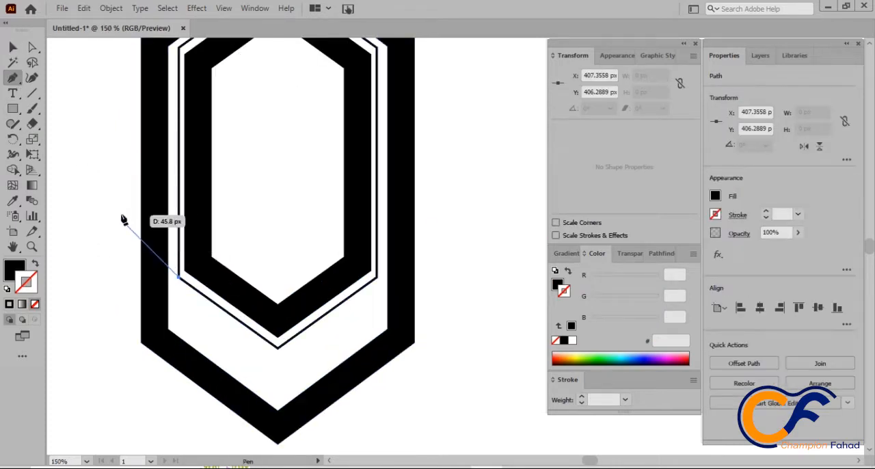
{"action": "left_click", "coordinate": [101, 199]}
{"action": "left_click", "coordinate": [14, 47]}
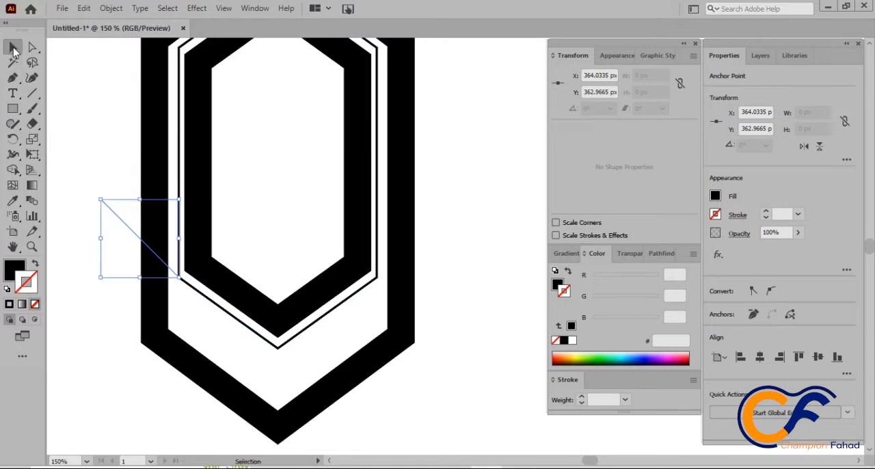
{"action": "left_click_drag", "start_coordinate": [132, 232], "coordinate": [459, 234]}
{"action": "key", "text": "backslash"}
{"action": "key", "text": "Delete"}
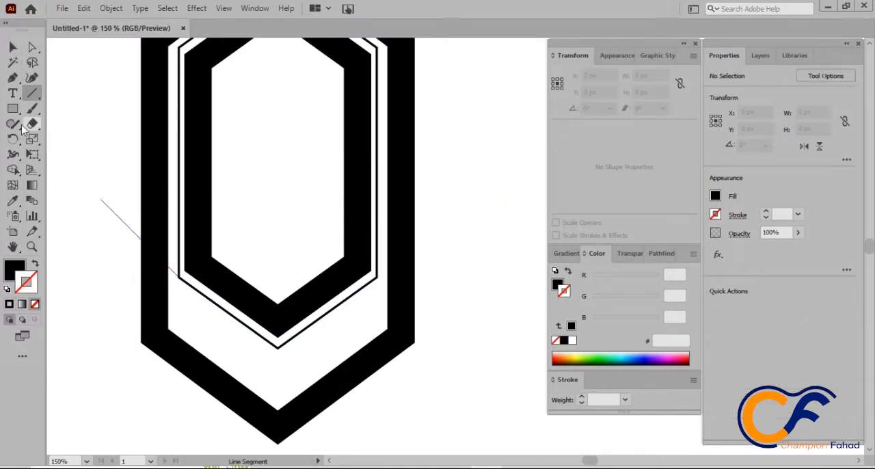
{"action": "left_click", "coordinate": [10, 47]}
Step: Draw a matching diagonal Pen line about 55 px long from the thin hexagon's lower-right corner outward and up across the outer frame
{"action": "left_click", "coordinate": [12, 77]}
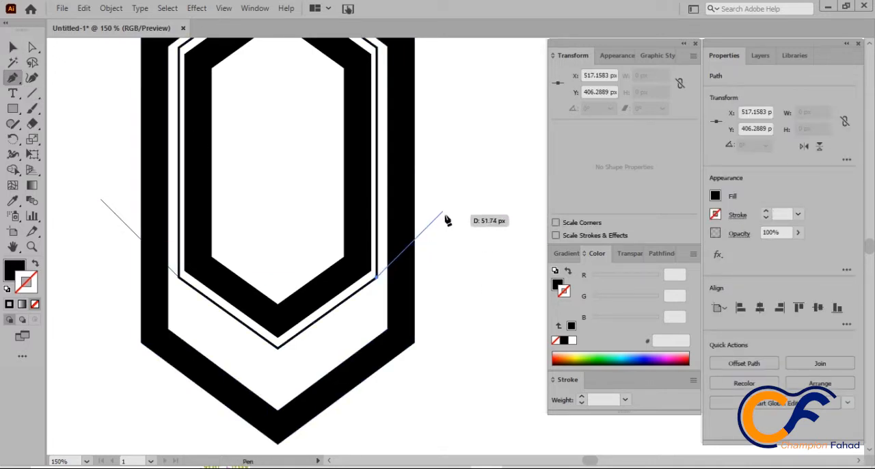
{"action": "left_click", "coordinate": [447, 208], "text": "shift"}
{"action": "left_click", "coordinate": [12, 46]}
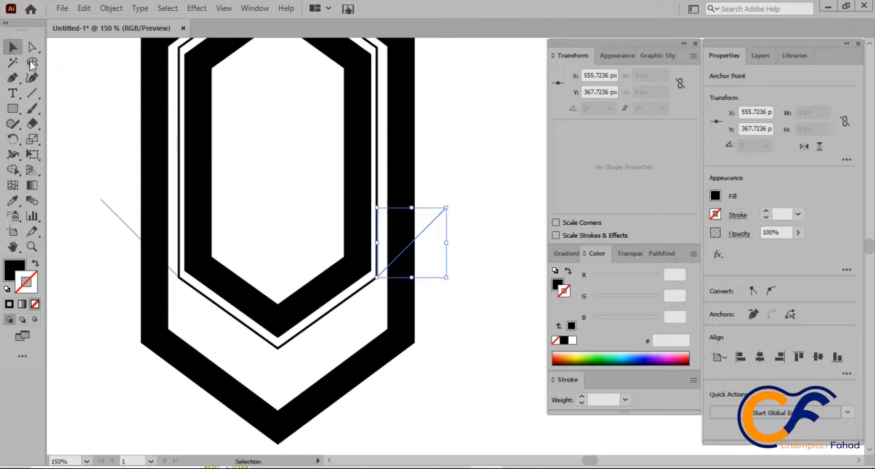
Step: Remove the outer frame's lower V-shaped part beneath the two diagonal lines with the Shape Builder tool
{"action": "left_click", "coordinate": [122, 223], "text": "shift"}
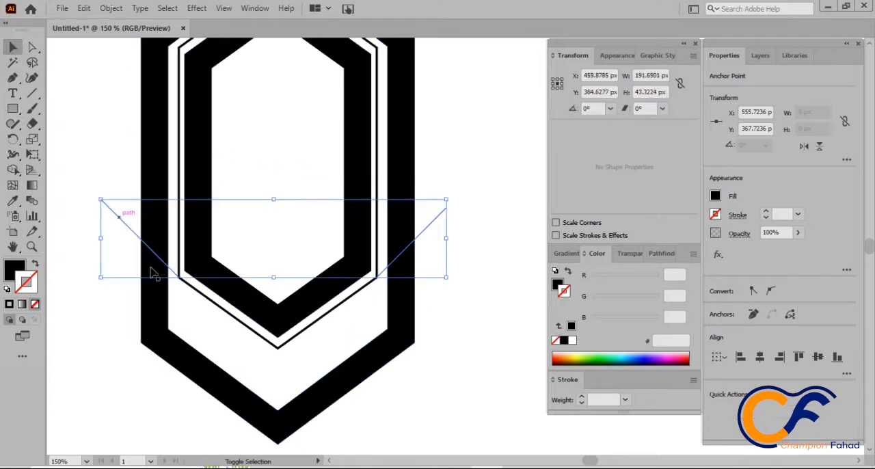
{"action": "left_click", "coordinate": [160, 307], "text": "shift"}
{"action": "left_click", "coordinate": [13, 170]}
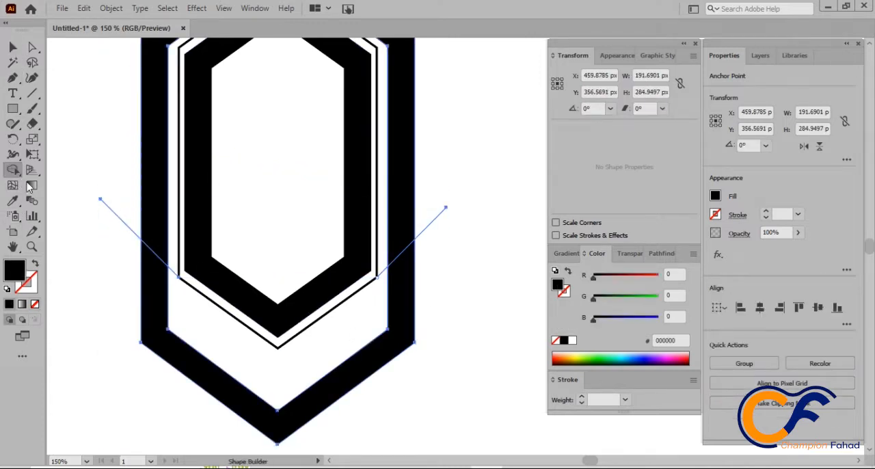
{"action": "left_click", "coordinate": [154, 300], "text": "alt"}
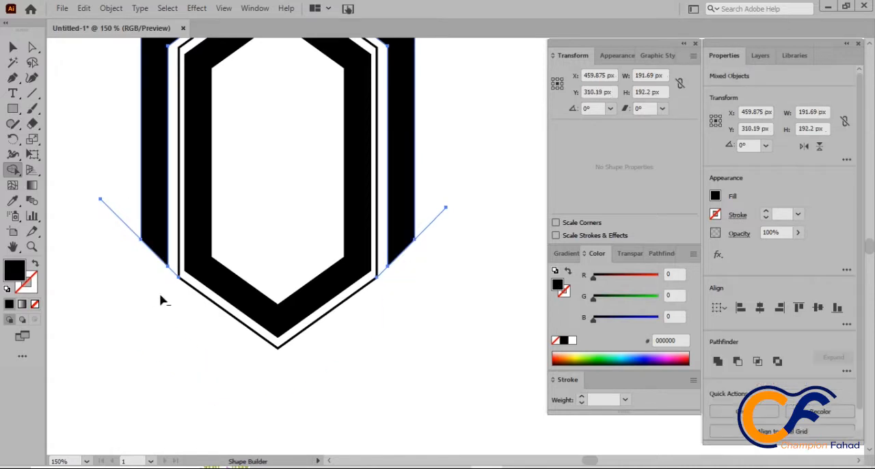
Step: Delete the two leftover diagonal cutting lines on either side of the outer frame
{"action": "left_click", "coordinate": [13, 48]}
{"action": "left_click", "coordinate": [98, 166]}
{"action": "left_click", "coordinate": [128, 228]}
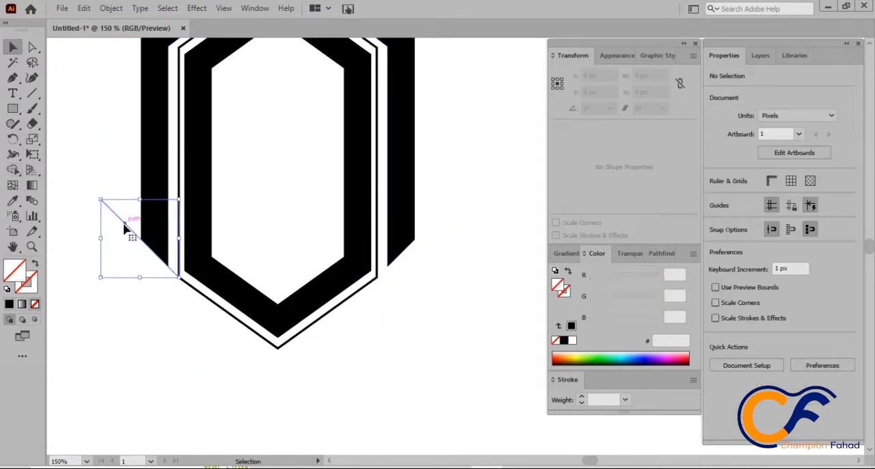
{"action": "key", "text": "Delete"}
{"action": "left_click", "coordinate": [424, 234]}
{"action": "key", "text": "Delete"}
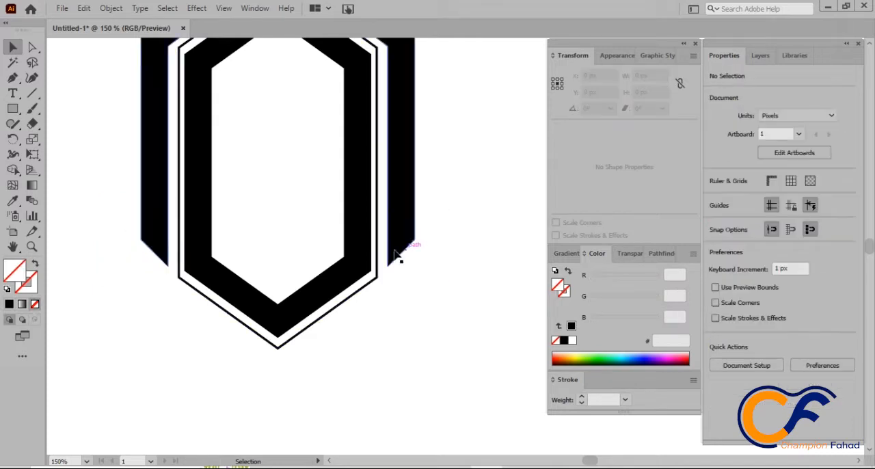
{"action": "scroll", "coordinate": [313, 268], "scroll_direction": "up", "scroll_amount": 5}
{"action": "scroll", "coordinate": [313, 268], "scroll_direction": "down", "scroll_amount": 2}
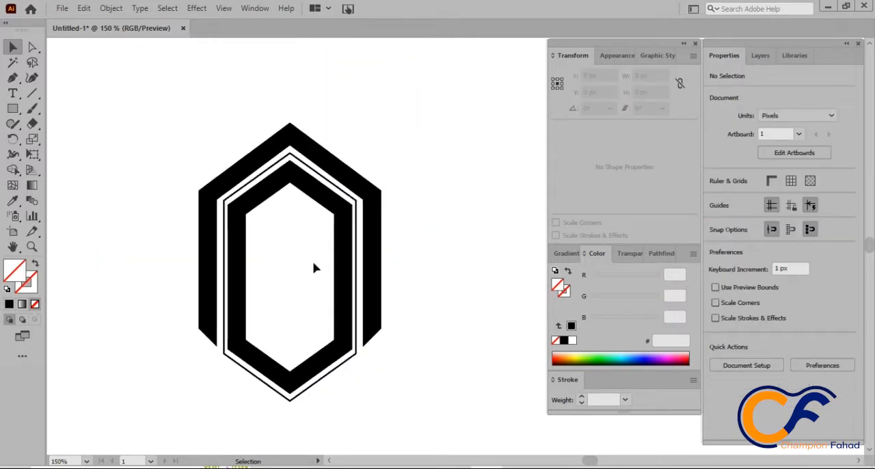
{"action": "scroll", "coordinate": [374, 302], "scroll_direction": "down", "scroll_amount": 1}
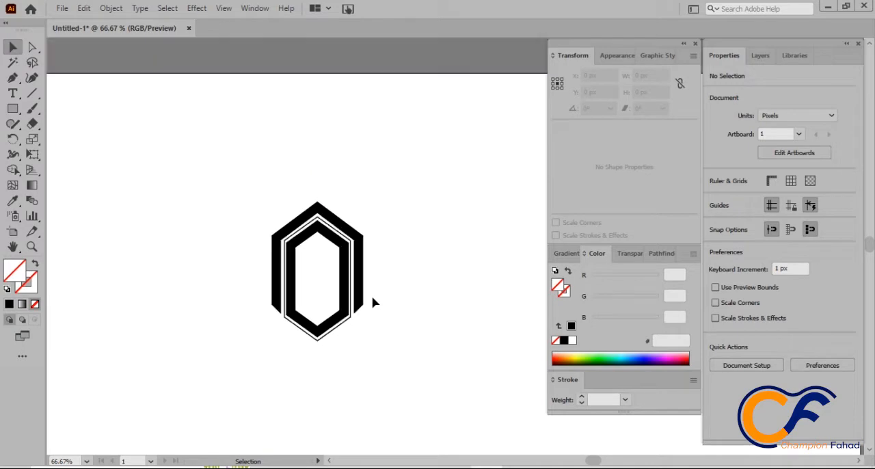
{"action": "scroll", "coordinate": [380, 275], "scroll_direction": "down", "scroll_amount": 3}
{"action": "left_click_drag", "start_coordinate": [378, 162], "coordinate": [217, 261]}
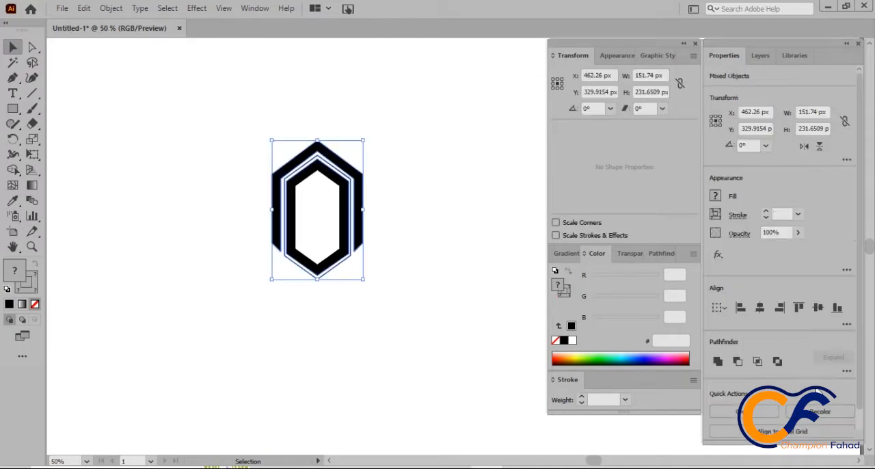
{"action": "left_click", "coordinate": [826, 411]}
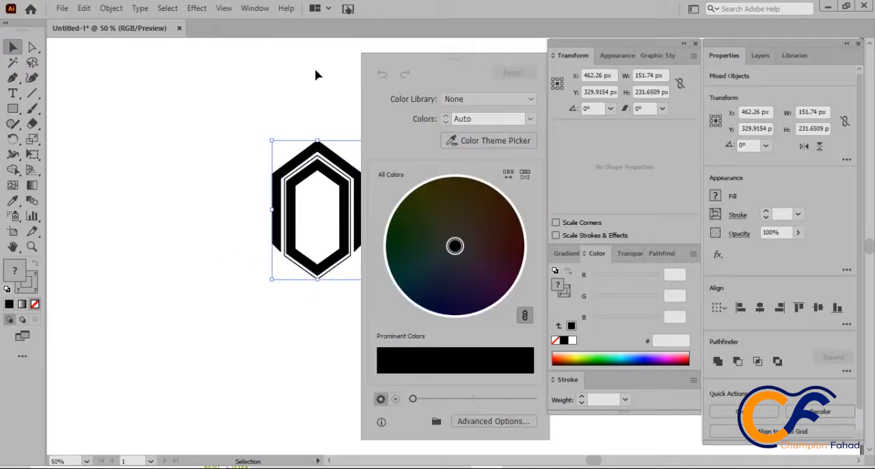
{"action": "left_click", "coordinate": [412, 234]}
{"action": "left_click", "coordinate": [302, 213]}
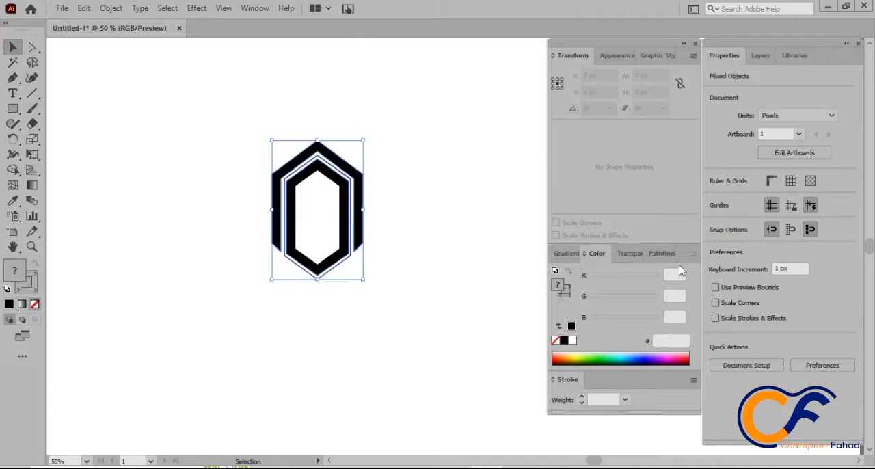
{"action": "left_click", "coordinate": [403, 236]}
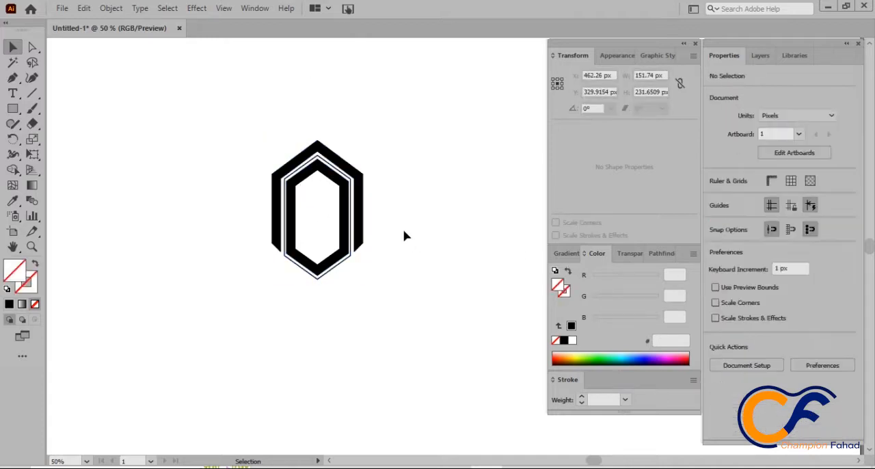
Step: Draw a closed seven-point angular band about 215 × 238 px with the Pen tool, running along the hexagons' right side and flaring outward at its upper end
{"action": "left_click", "coordinate": [13, 78]}
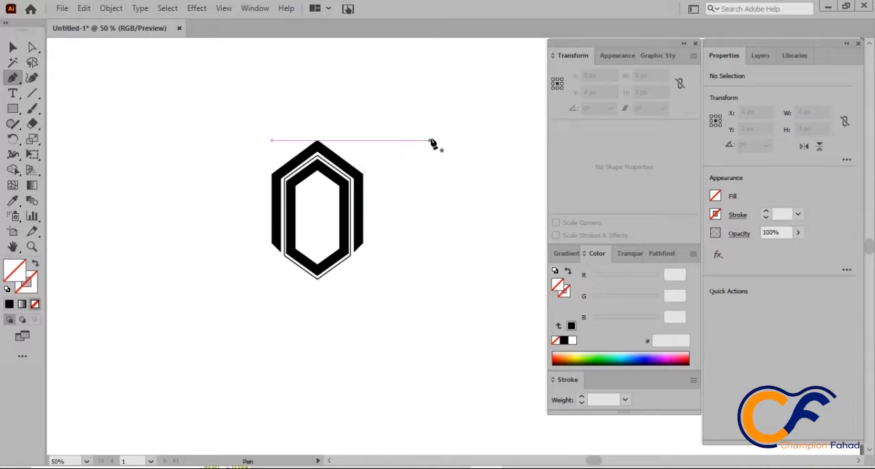
{"action": "left_click", "coordinate": [373, 171]}
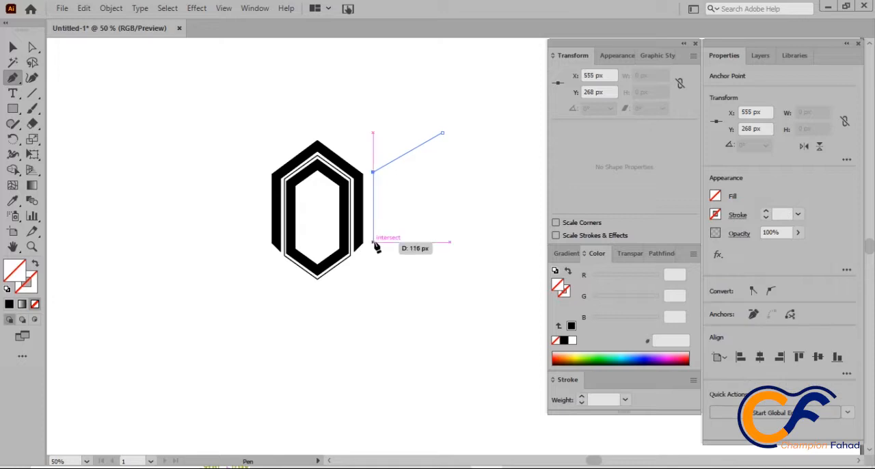
{"action": "left_click", "coordinate": [373, 242]}
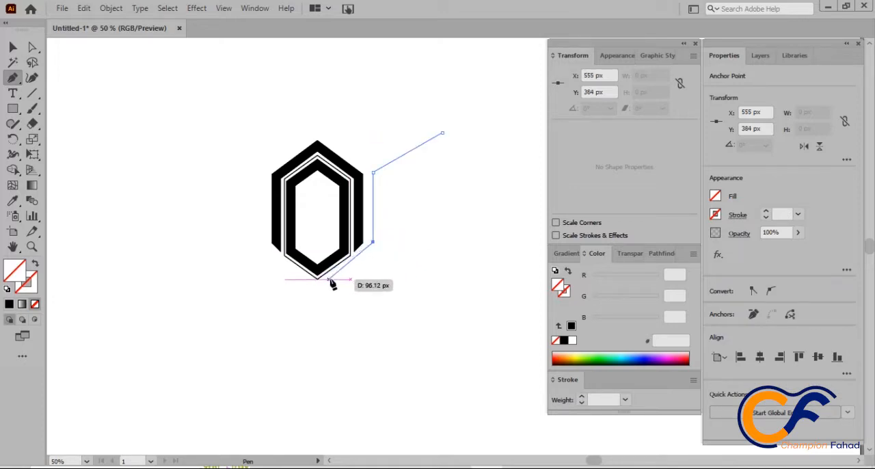
{"action": "left_click", "coordinate": [334, 275]}
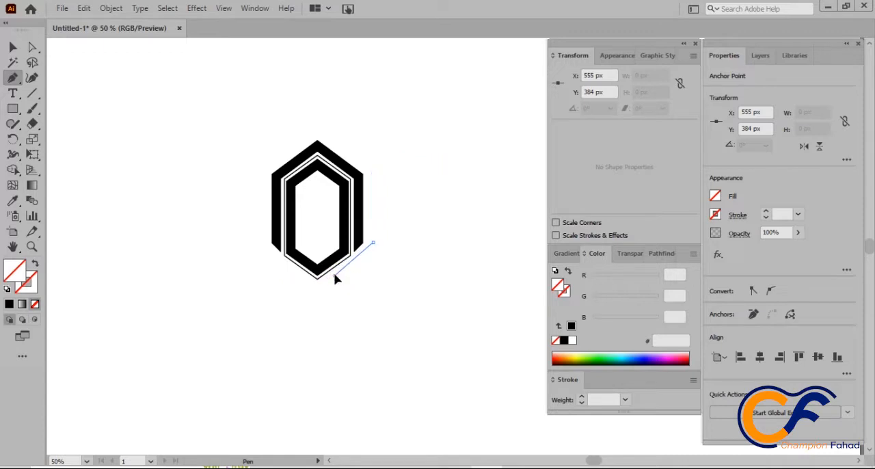
{"action": "left_click", "coordinate": [387, 244]}
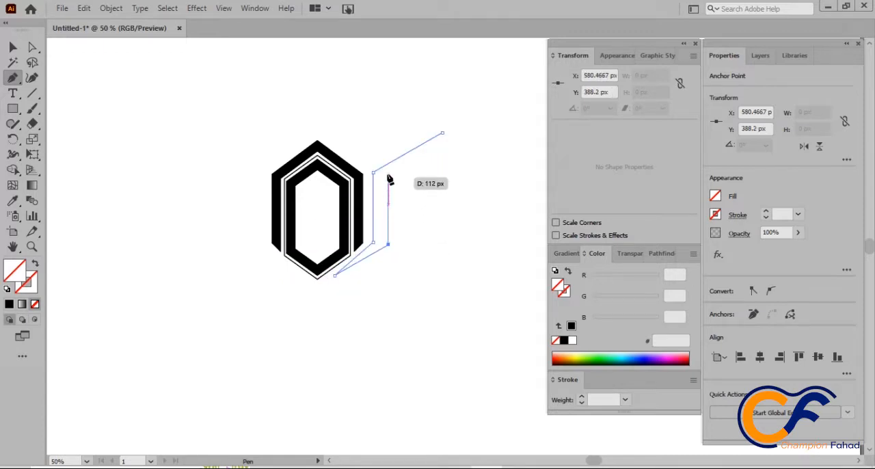
{"action": "left_click", "coordinate": [387, 174]}
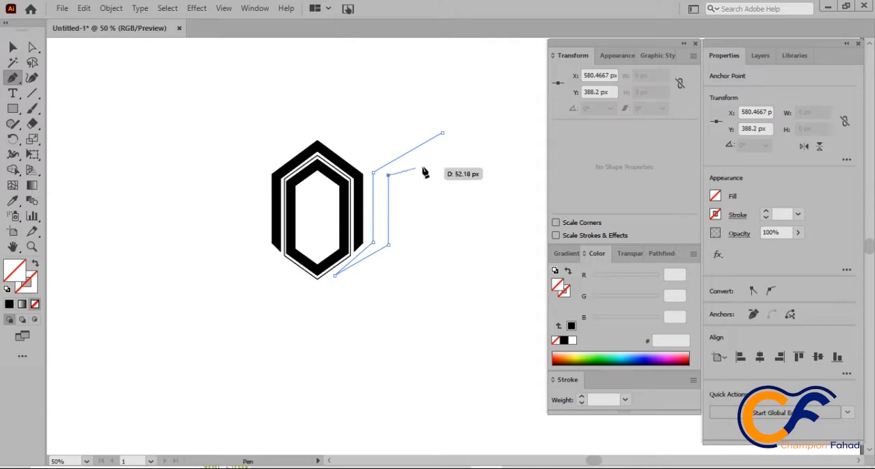
{"action": "left_click", "coordinate": [463, 150]}
{"action": "left_click", "coordinate": [442, 133]}
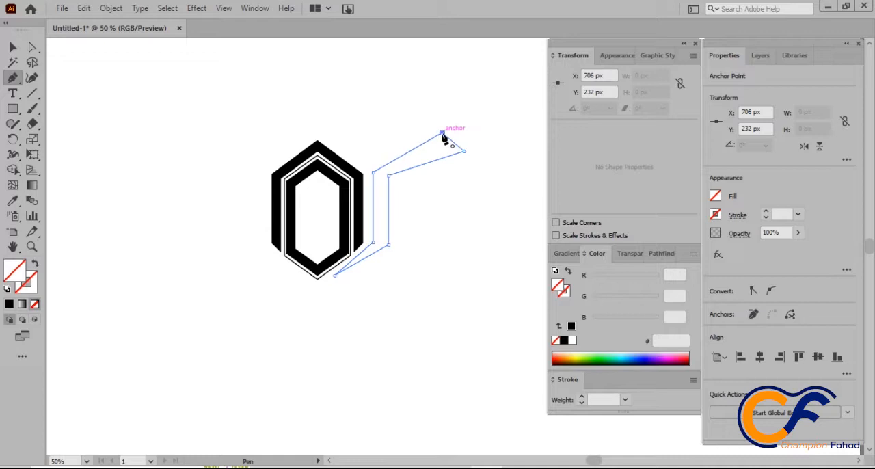
{"action": "left_click", "coordinate": [15, 46]}
{"action": "left_click", "coordinate": [421, 202]}
{"action": "left_click_drag", "start_coordinate": [398, 171], "coordinate": [410, 207]}
{"action": "left_click", "coordinate": [412, 212]}
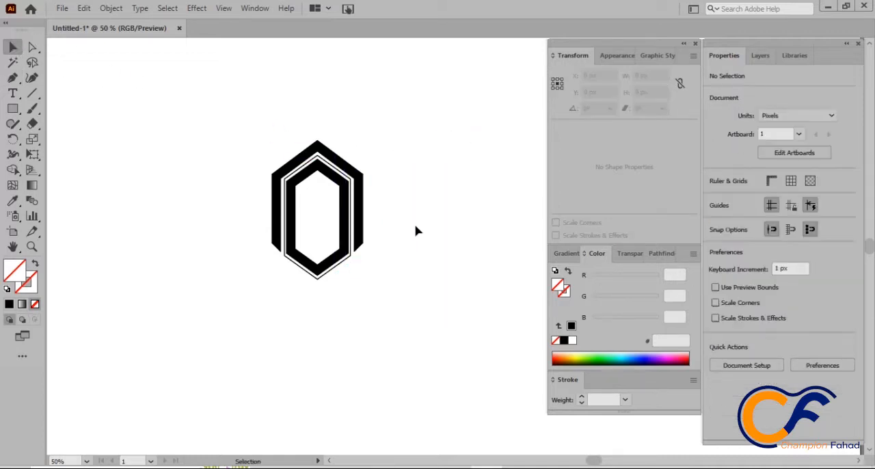
Step: Give the angular band a 1 pt black outline with no fill and move it up and inward, close beside the hexagons
{"action": "left_click_drag", "start_coordinate": [373, 236], "coordinate": [450, 309]}
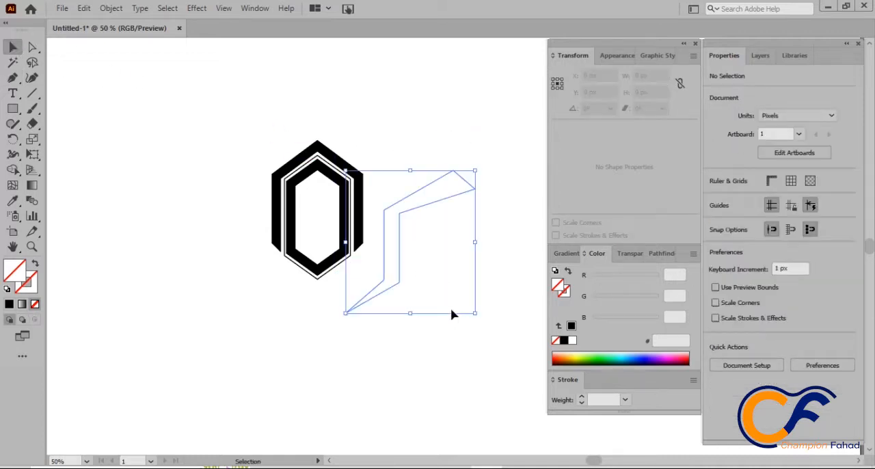
{"action": "left_click", "coordinate": [9, 304]}
{"action": "left_click", "coordinate": [38, 265]}
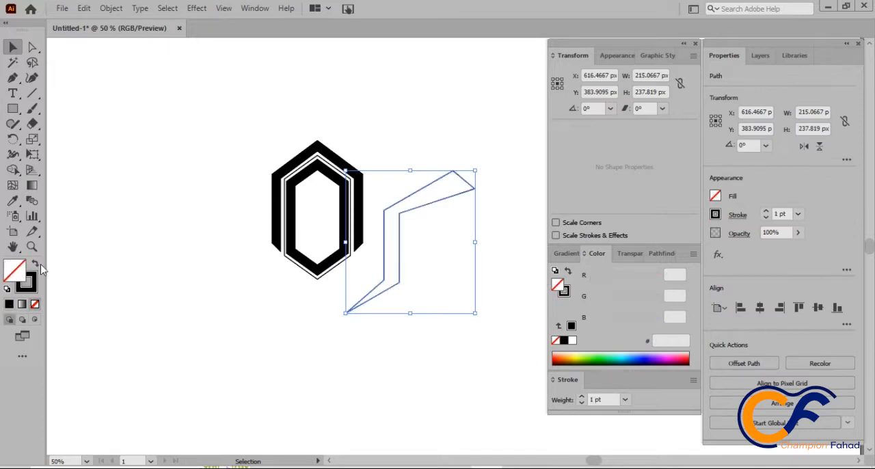
{"action": "left_click", "coordinate": [266, 293]}
{"action": "left_click_drag", "start_coordinate": [401, 239], "coordinate": [388, 205]}
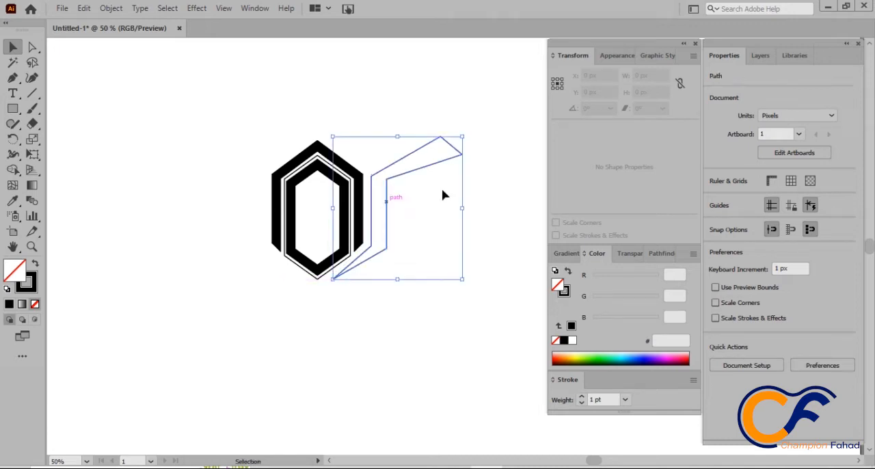
{"action": "left_click", "coordinate": [478, 172]}
Step: Round the band's outer corner at its flared upper tip to a radius of about 26 px
{"action": "left_click", "coordinate": [32, 46]}
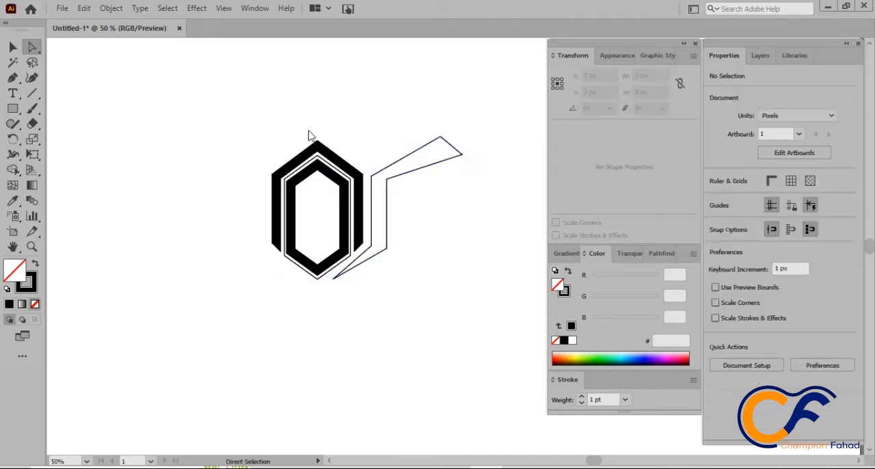
{"action": "left_click", "coordinate": [381, 181]}
{"action": "left_click_drag", "start_coordinate": [438, 98], "coordinate": [470, 205]}
{"action": "left_click_drag", "start_coordinate": [471, 139], "coordinate": [423, 150]}
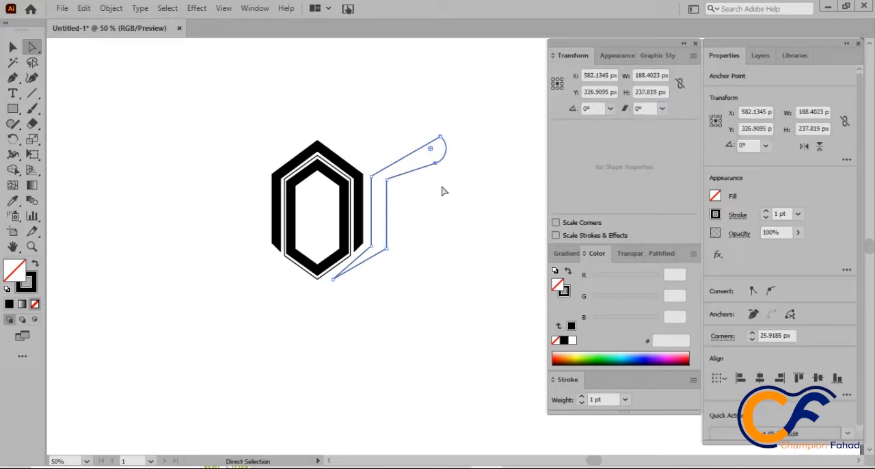
{"action": "left_click", "coordinate": [445, 189]}
Step: Round the band's upper bend, using a radius of about 50 px on its outer-side corner and about 63 px on the corner facing the hexagons
{"action": "left_click", "coordinate": [388, 182]}
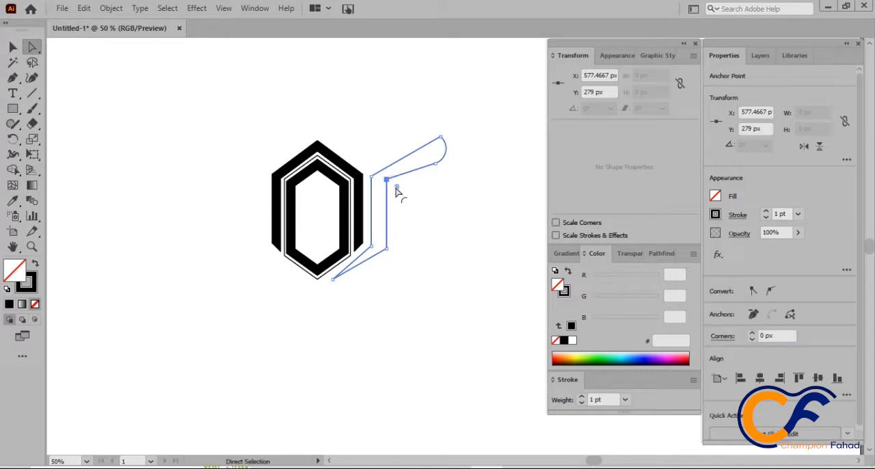
{"action": "left_click_drag", "start_coordinate": [396, 189], "coordinate": [416, 201]}
{"action": "left_click", "coordinate": [373, 177]}
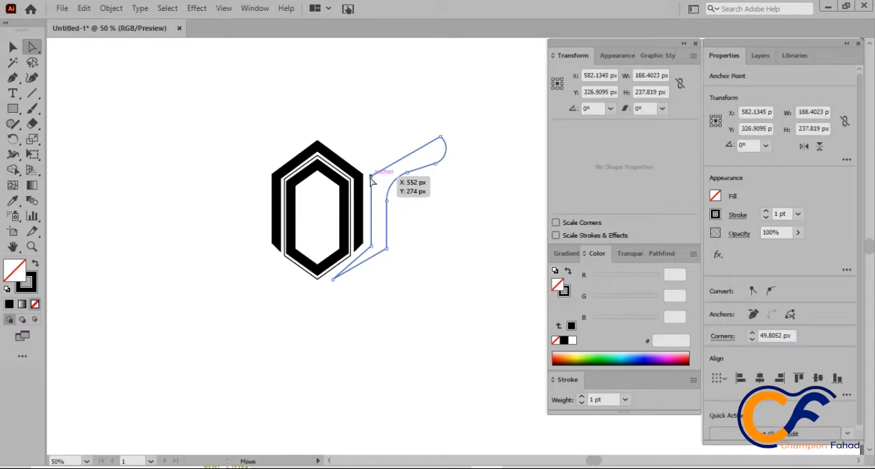
{"action": "left_click_drag", "start_coordinate": [384, 186], "coordinate": [408, 199]}
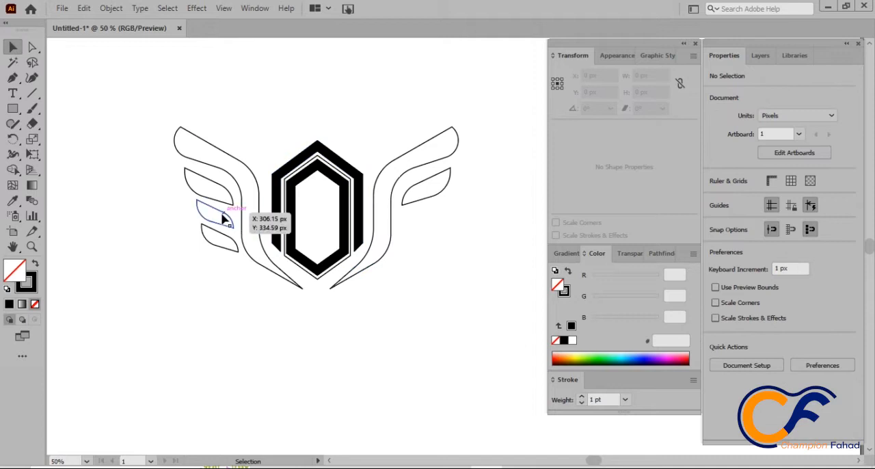
Step: Copy the left wing's two lowest feathers, paste them in front, and place them horizontally mirrored beneath the right wing's upper feather
{"action": "left_click", "coordinate": [223, 217]}
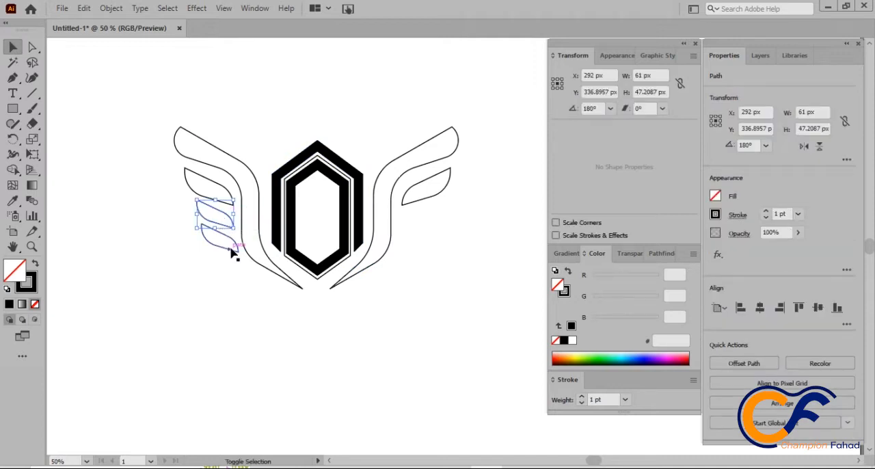
{"action": "left_click", "coordinate": [232, 251], "text": "shift"}
{"action": "left_click", "coordinate": [84, 9]}
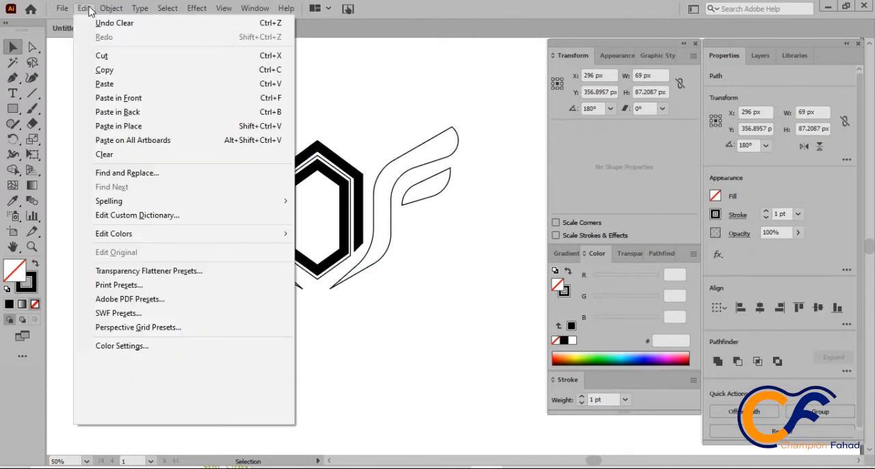
{"action": "left_click", "coordinate": [108, 71]}
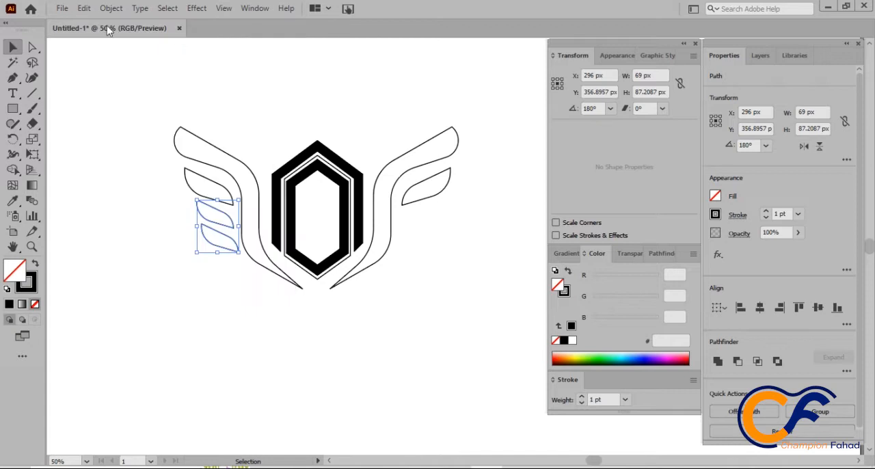
{"action": "left_click", "coordinate": [83, 8]}
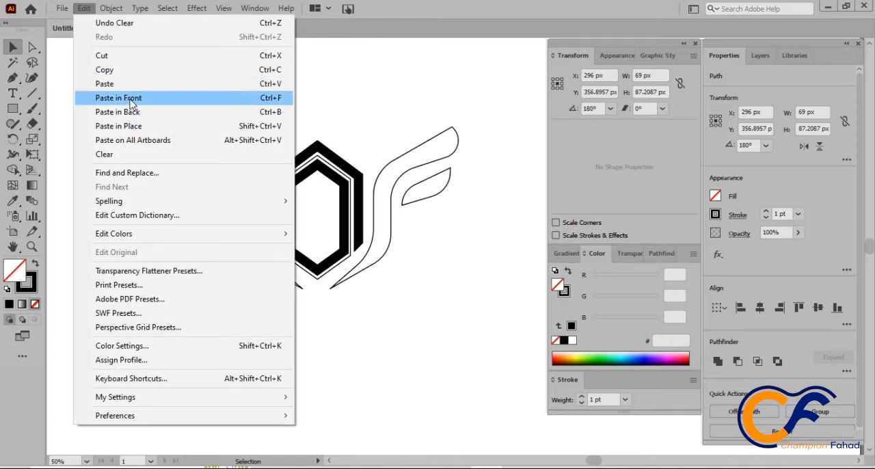
{"action": "left_click", "coordinate": [117, 98]}
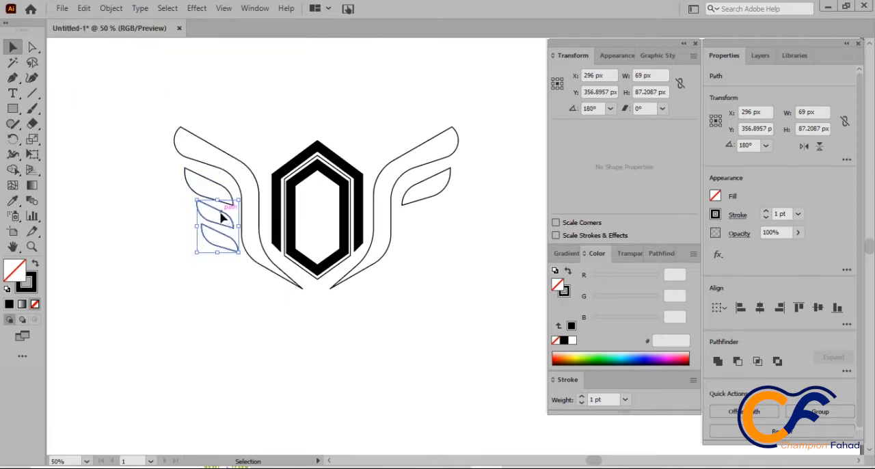
{"action": "left_click_drag", "start_coordinate": [223, 218], "coordinate": [414, 215]}
{"action": "left_click", "coordinate": [803, 146]}
{"action": "left_click", "coordinate": [802, 147]}
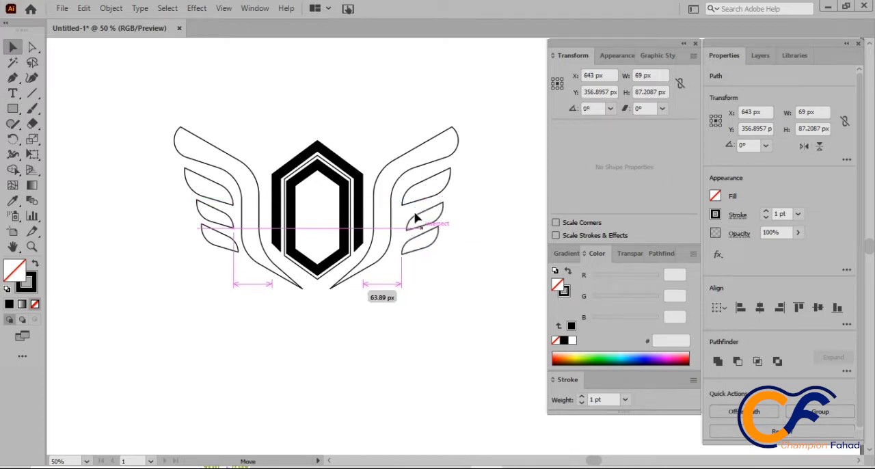
Step: Add the letter "A" beside the left wing and enlarge it to about 108 × 192 px
{"action": "left_click", "coordinate": [86, 95]}
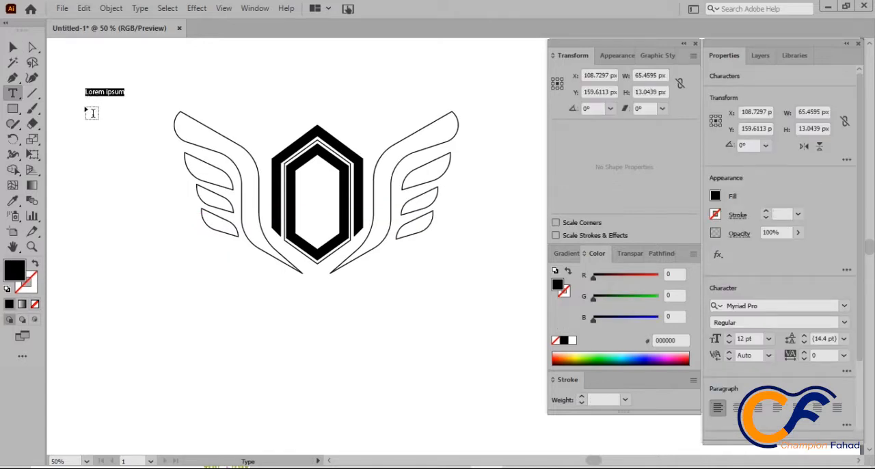
{"action": "type", "text": "A"}
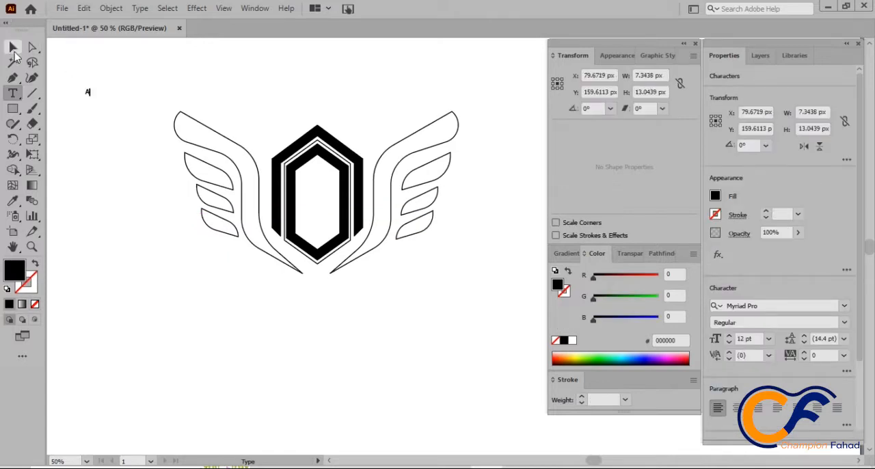
{"action": "left_click", "coordinate": [14, 48]}
{"action": "left_click_drag", "start_coordinate": [89, 95], "coordinate": [151, 202]}
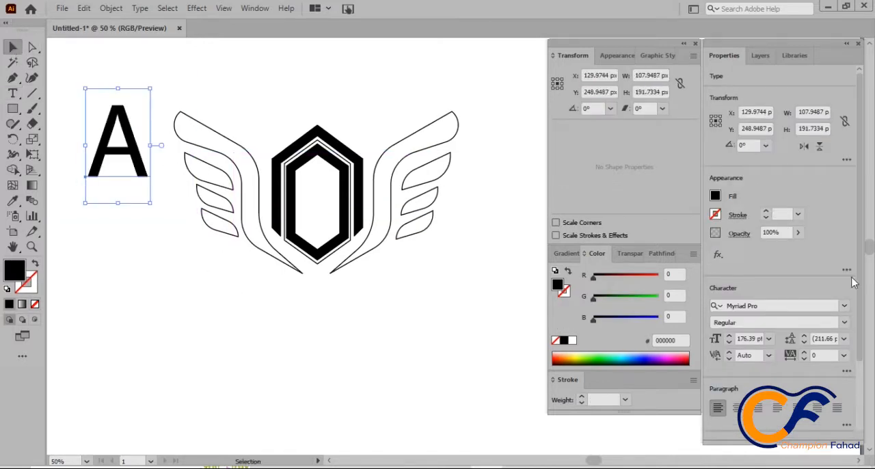
Step: Set the letter A in Berlin Sans FB Regular and centre it horizontally inside the inner hexagon
{"action": "left_click", "coordinate": [844, 307]}
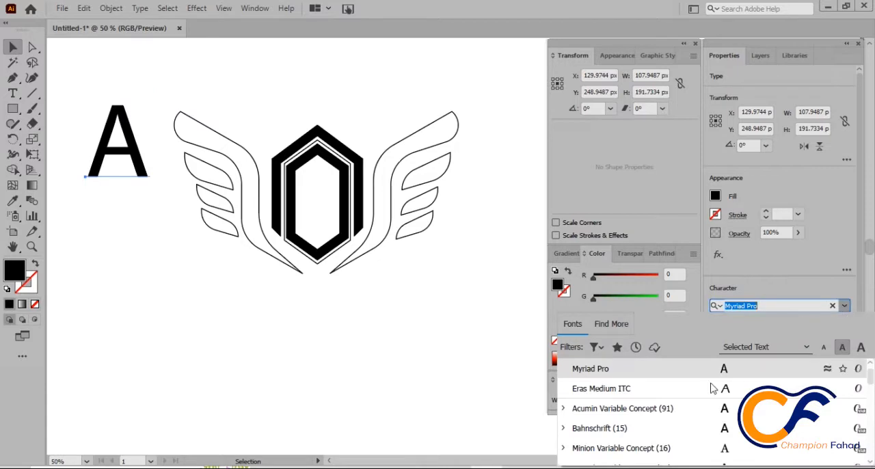
{"action": "scroll", "coordinate": [639, 420], "scroll_direction": "down", "scroll_amount": 3}
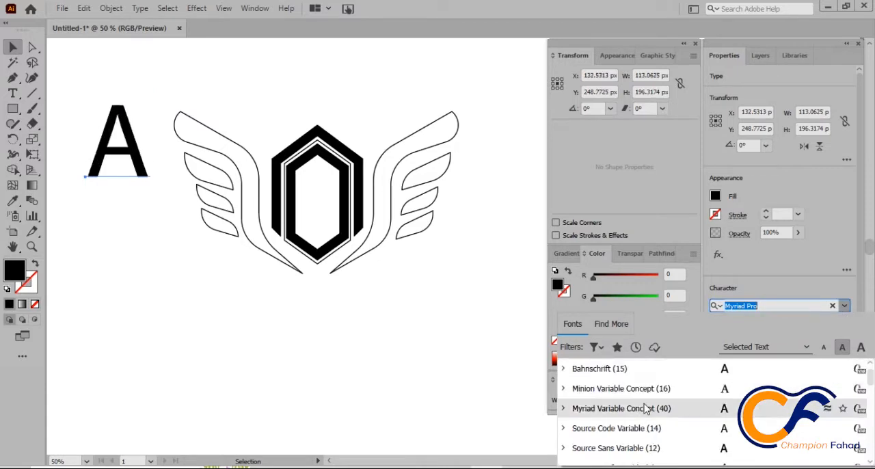
{"action": "left_click", "coordinate": [565, 388]}
{"action": "scroll", "coordinate": [608, 409], "scroll_direction": "down", "scroll_amount": 4}
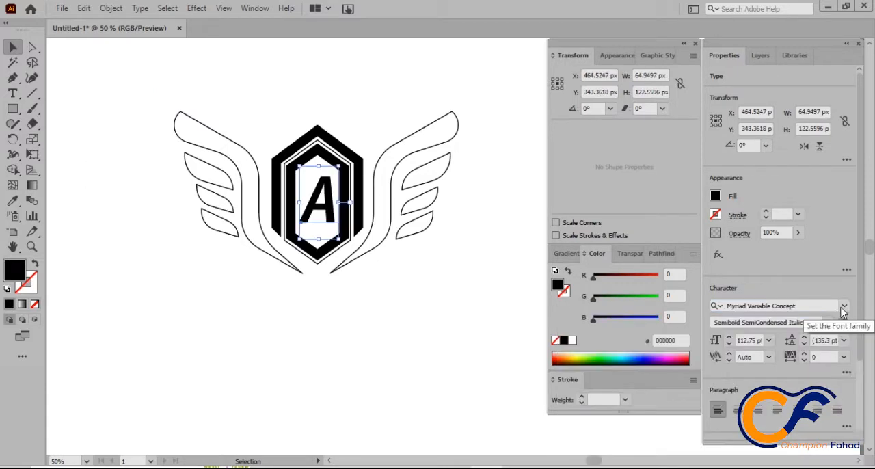
{"action": "left_click", "coordinate": [843, 309]}
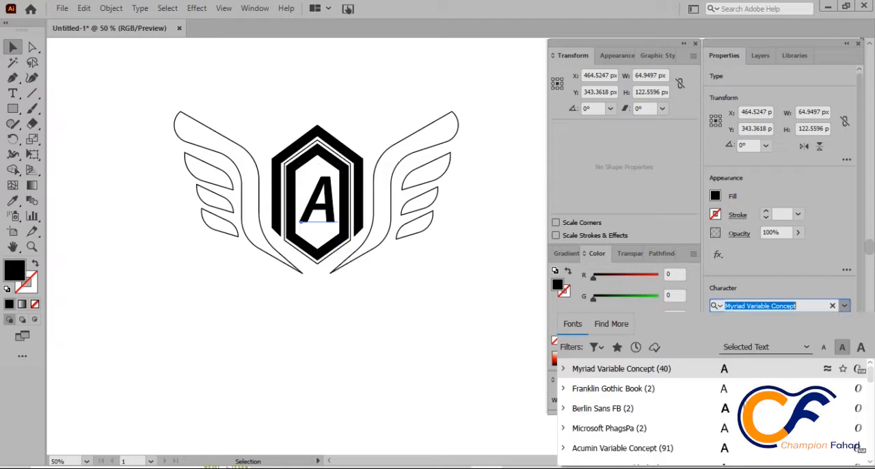
{"action": "left_click", "coordinate": [726, 413]}
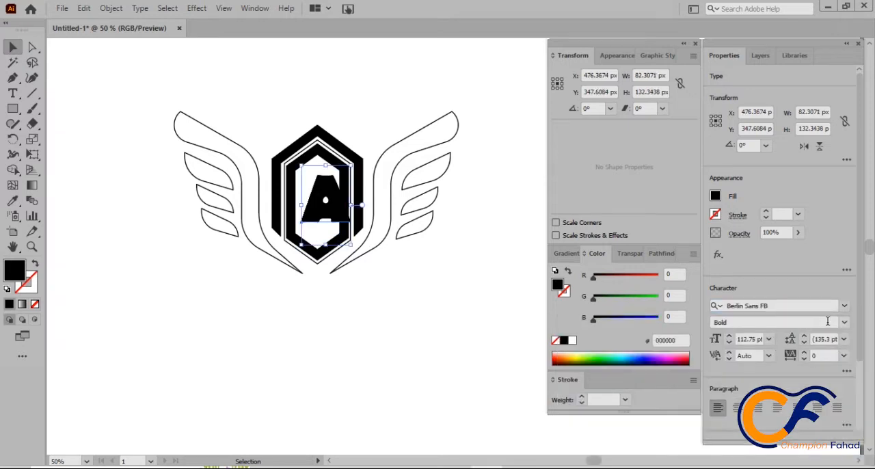
{"action": "left_click", "coordinate": [844, 322]}
{"action": "left_click", "coordinate": [798, 337]}
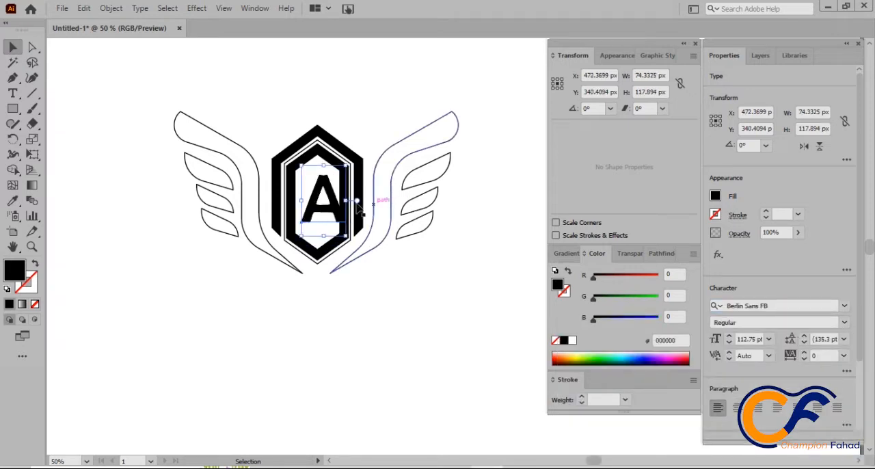
{"action": "left_click_drag", "start_coordinate": [357, 203], "coordinate": [350, 207]}
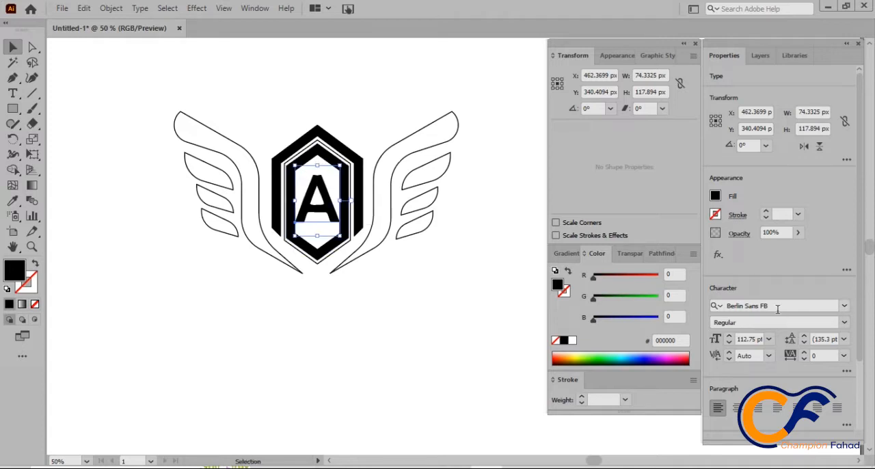
Step: Set the letter A's font to Acumin Variable Concept in the Condensed Black style
{"action": "left_click", "coordinate": [843, 306]}
{"action": "scroll", "coordinate": [746, 437], "scroll_direction": "down", "scroll_amount": 1}
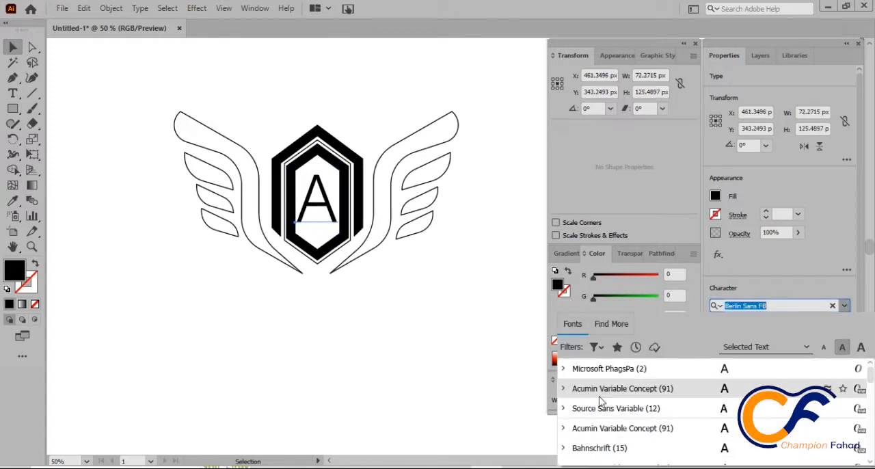
{"action": "left_click", "coordinate": [566, 394]}
{"action": "scroll", "coordinate": [645, 410], "scroll_direction": "down", "scroll_amount": 2}
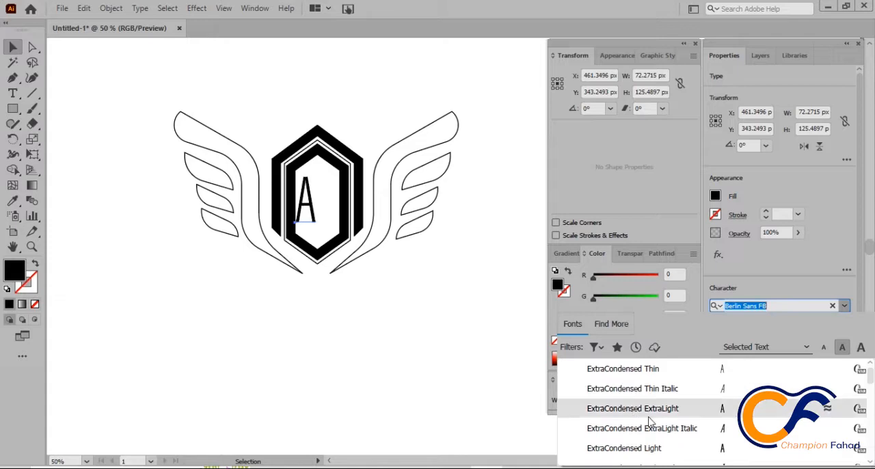
{"action": "scroll", "coordinate": [697, 438], "scroll_direction": "down", "scroll_amount": 1}
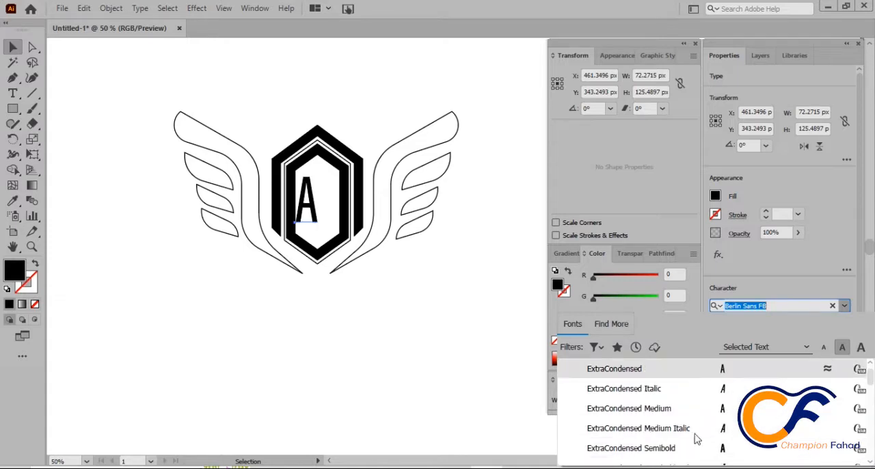
{"action": "scroll", "coordinate": [695, 447], "scroll_direction": "down", "scroll_amount": 3}
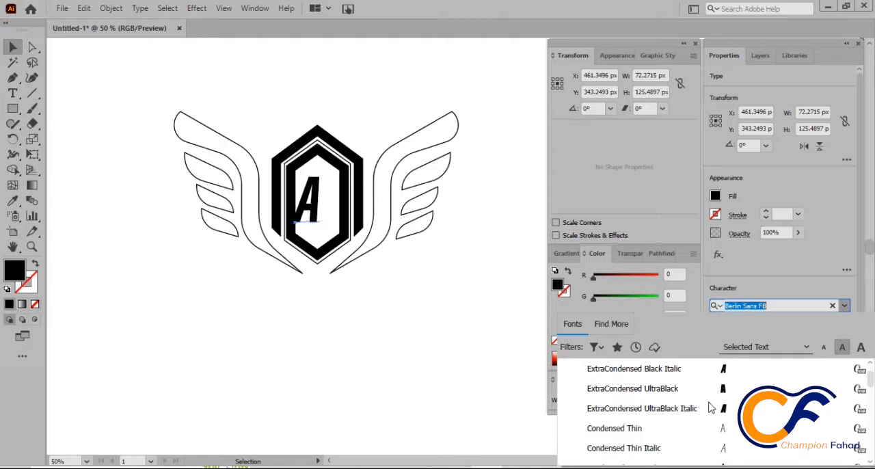
{"action": "scroll", "coordinate": [710, 417], "scroll_direction": "down", "scroll_amount": 3}
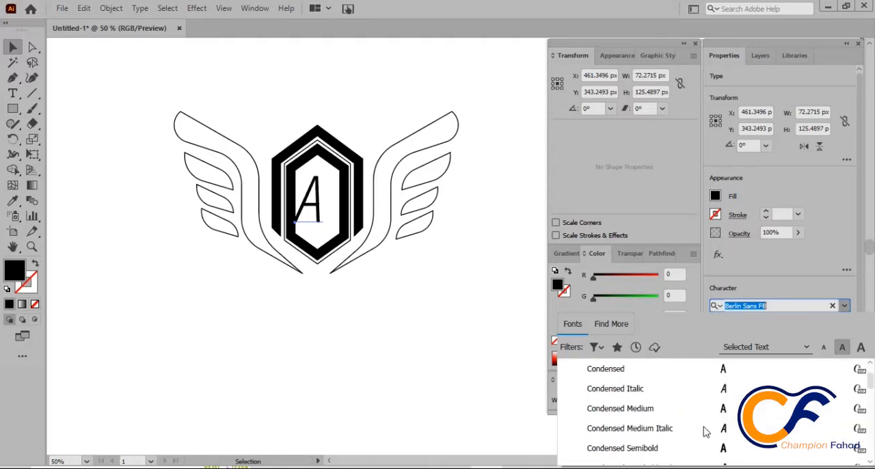
{"action": "scroll", "coordinate": [705, 432], "scroll_direction": "down", "scroll_amount": 1}
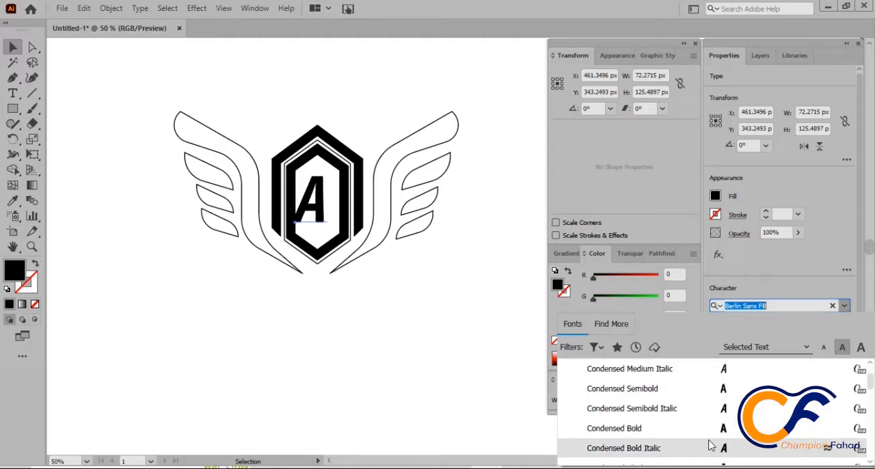
{"action": "scroll", "coordinate": [711, 446], "scroll_direction": "down", "scroll_amount": 1}
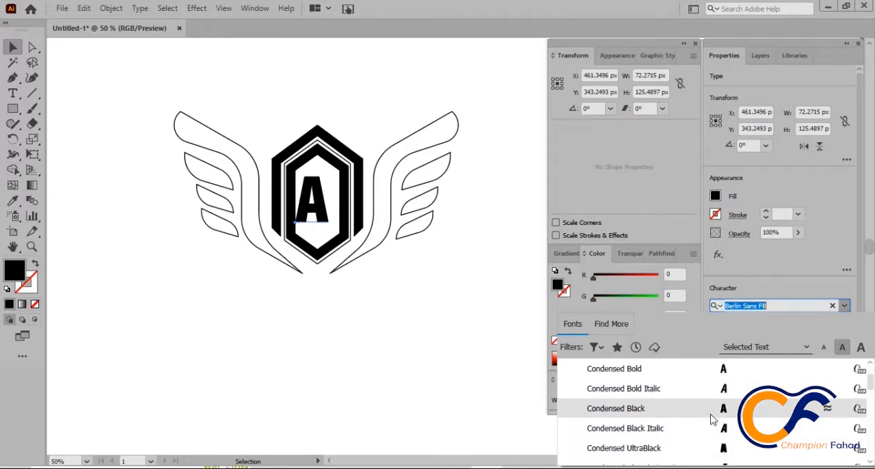
{"action": "left_click", "coordinate": [711, 418]}
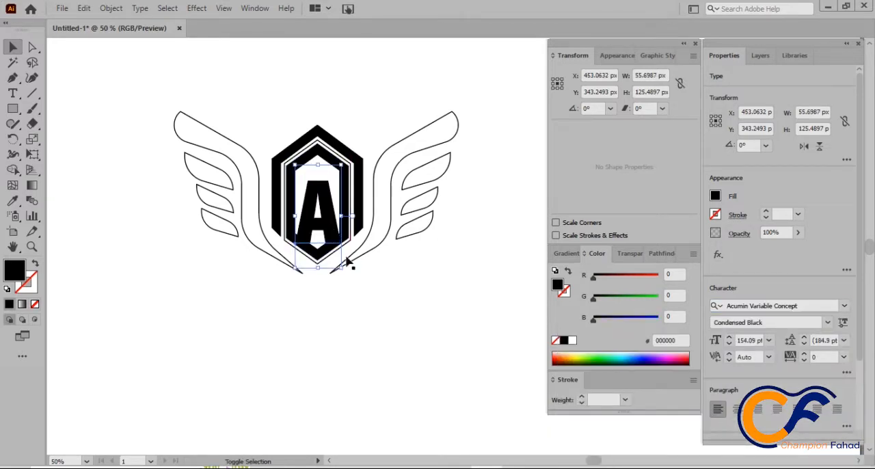
Step: Resize the letter A to about 59 × 133 px and centre it inside the inner hexagon
{"action": "left_click_drag", "start_coordinate": [332, 229], "coordinate": [333, 212]}
{"action": "left_click_drag", "start_coordinate": [341, 148], "coordinate": [336, 167]}
{"action": "left_click_drag", "start_coordinate": [325, 216], "coordinate": [331, 209]}
{"action": "key", "text": "Right"}
{"action": "key", "text": "Right"}
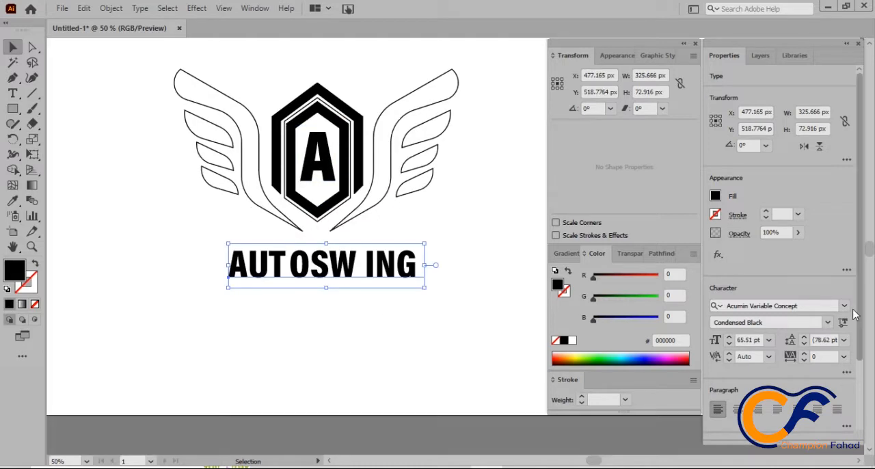
Step: Set the AUTOSWING text in Myriad Variable Concept Black Condensed and move it up 16 px toward the winged emblem
{"action": "left_click", "coordinate": [844, 305]}
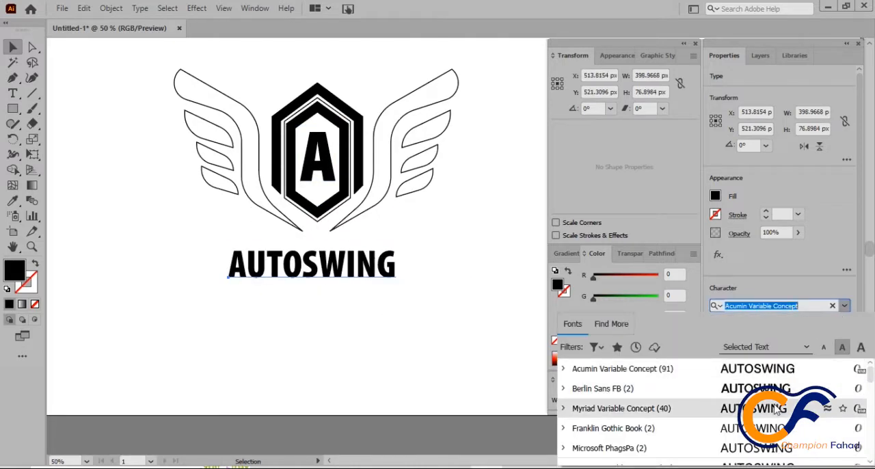
{"action": "left_click", "coordinate": [618, 408]}
{"action": "mouse_move", "coordinate": [393, 287]}
{"action": "left_mouse_down"}
{"action": "mouse_move", "coordinate": [406, 297]}
{"action": "mouse_move", "coordinate": [384, 274]}
{"action": "left_mouse_up"}
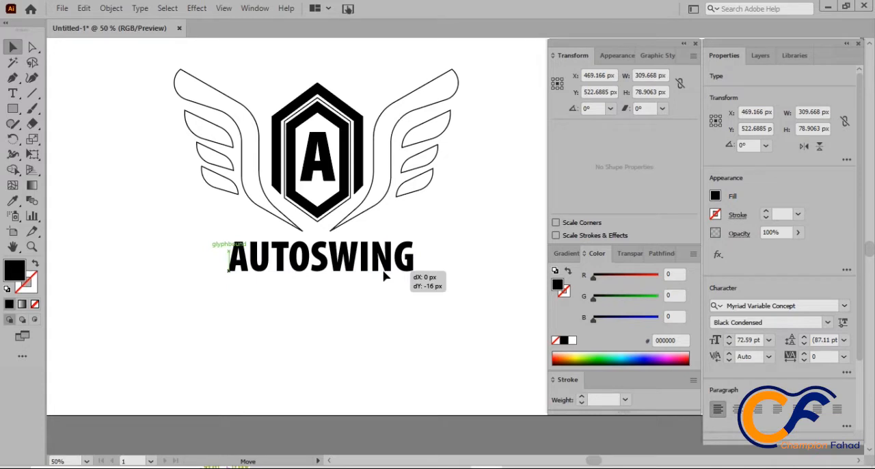
{"action": "left_click", "coordinate": [271, 353]}
Step: Draw a black five-pointed star about 38 px wide and place it beneath the AUTOSWING text
{"action": "left_click", "coordinate": [14, 109]}
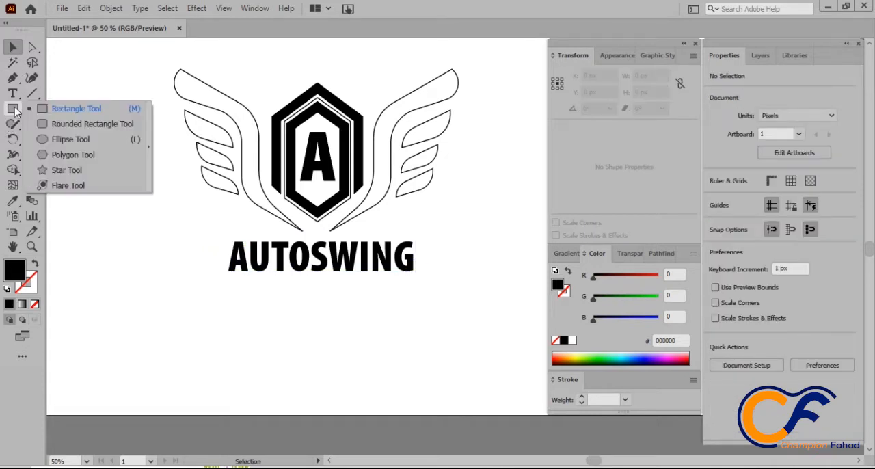
{"action": "left_click", "coordinate": [58, 170]}
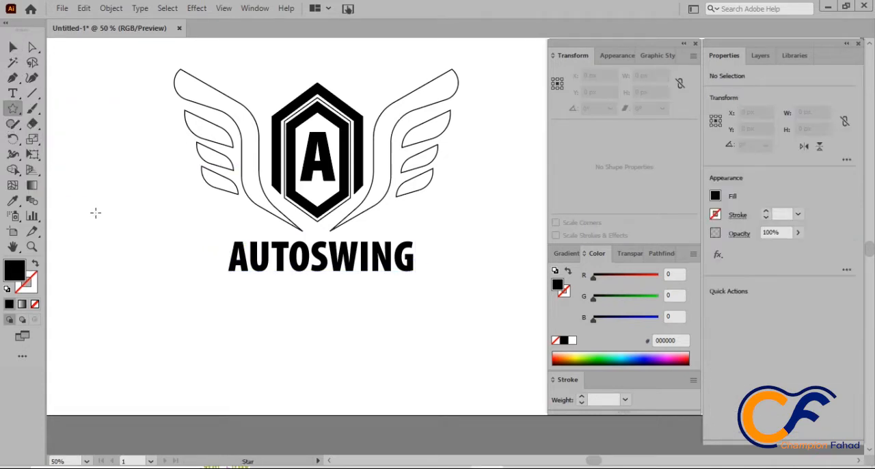
{"action": "left_click_drag", "start_coordinate": [95, 212], "coordinate": [295, 298]}
{"action": "left_click", "coordinate": [15, 47]}
Step: Duplicate the star horizontally into an evenly spaced row of five stars
{"action": "left_click", "coordinate": [267, 292]}
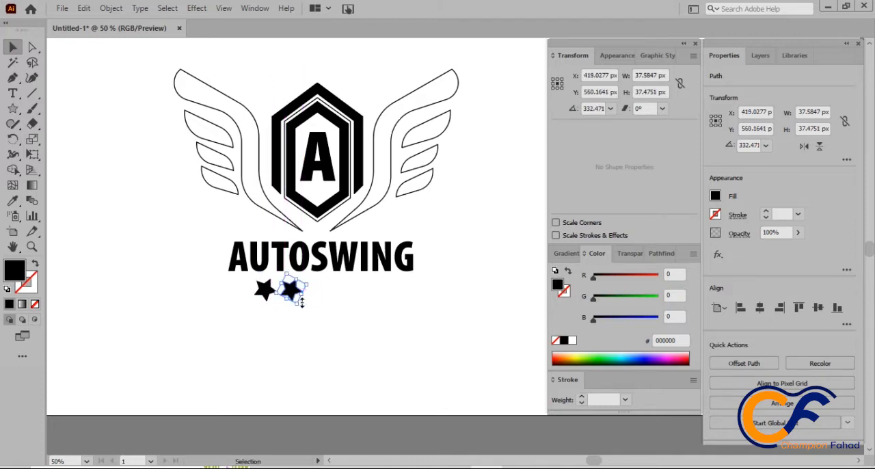
{"action": "key", "text": "ctrl+d"}
{"action": "key", "text": "ctrl+d"}
{"action": "key", "text": "ctrl+d"}
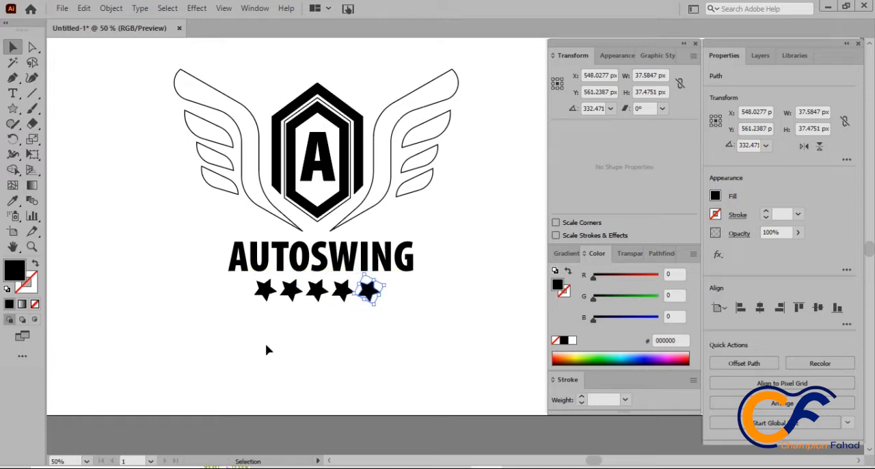
Step: Scale the row of five stars down slightly and centre it beneath the AUTOSWING text
{"action": "left_click", "coordinate": [268, 351]}
{"action": "left_click_drag", "start_coordinate": [253, 322], "coordinate": [341, 296]}
{"action": "left_click", "coordinate": [342, 328]}
Step: Draw a horizontal line about 43 px long beneath the first letter of AUTOSWING and give it a 4 pt black stroke
{"action": "left_click", "coordinate": [12, 77]}
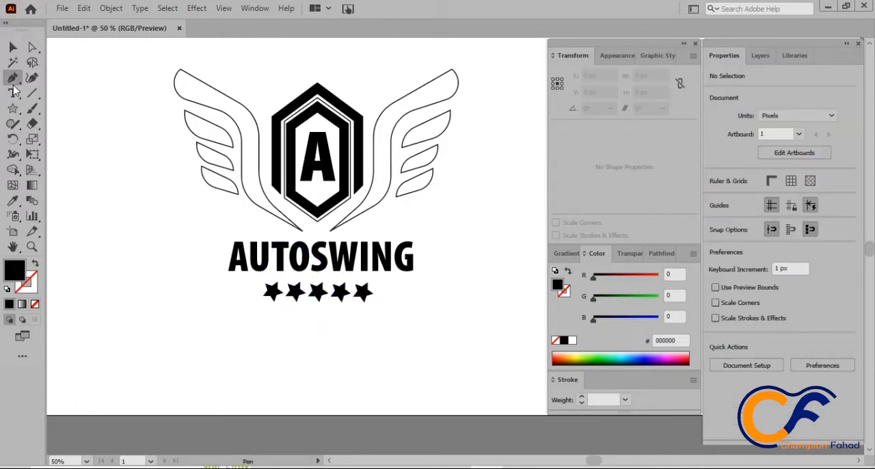
{"action": "left_click", "coordinate": [254, 282]}
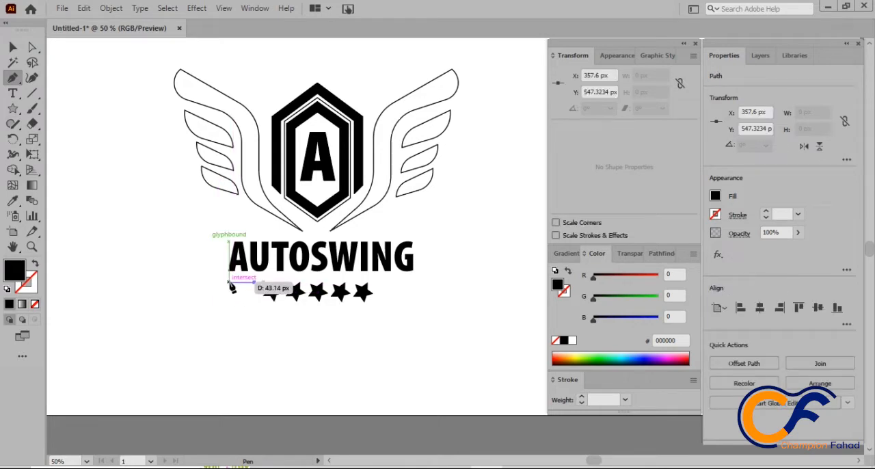
{"action": "left_click", "coordinate": [229, 282]}
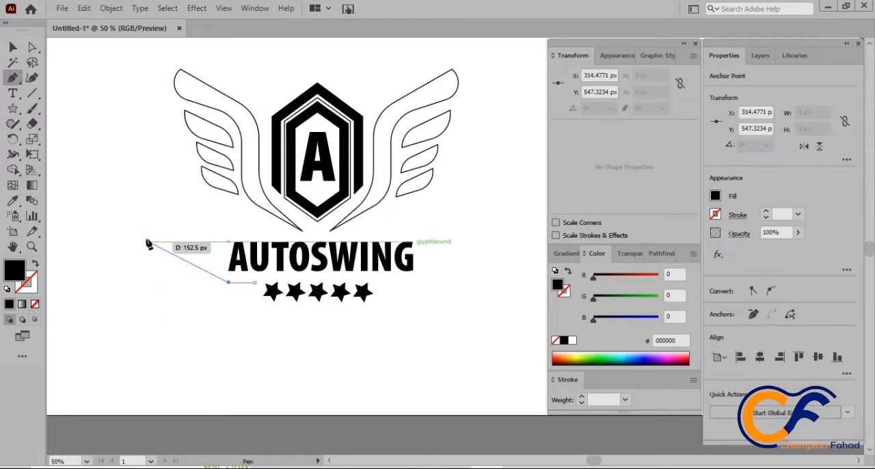
{"action": "left_click", "coordinate": [12, 46]}
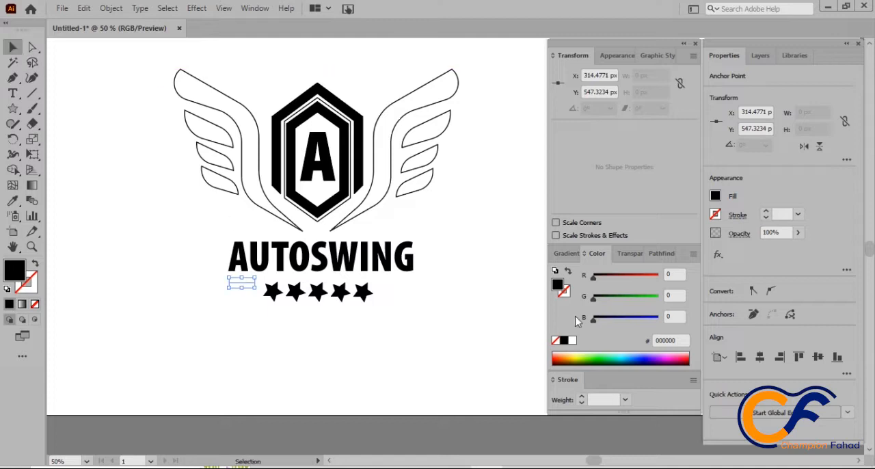
{"action": "type", "text": "2"}
{"action": "key", "text": "Return"}
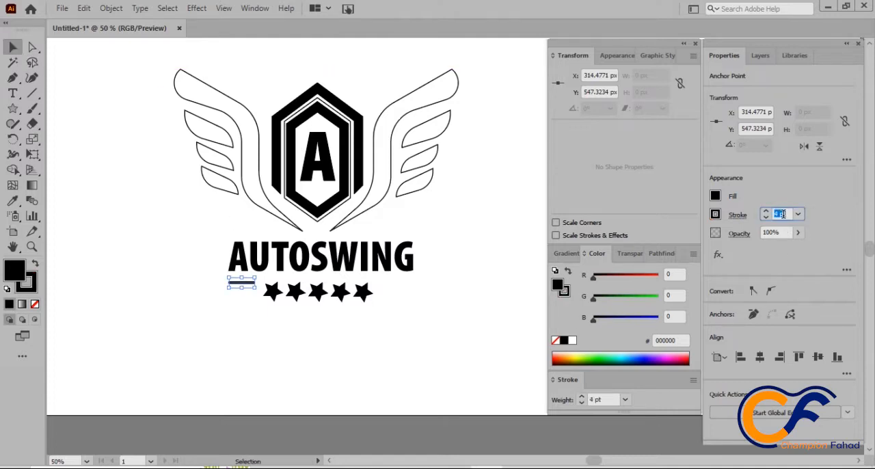
Step: Apply the triangular tapered width profile to the short line's stroke
{"action": "left_click", "coordinate": [733, 215]}
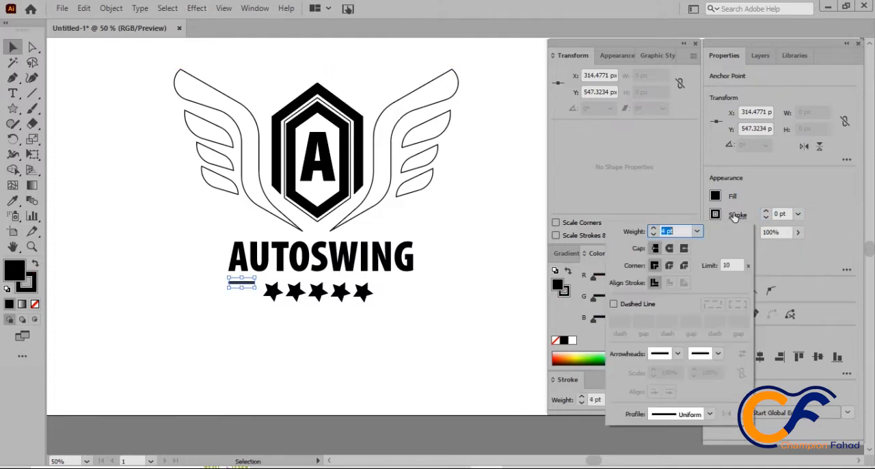
{"action": "left_click", "coordinate": [684, 414]}
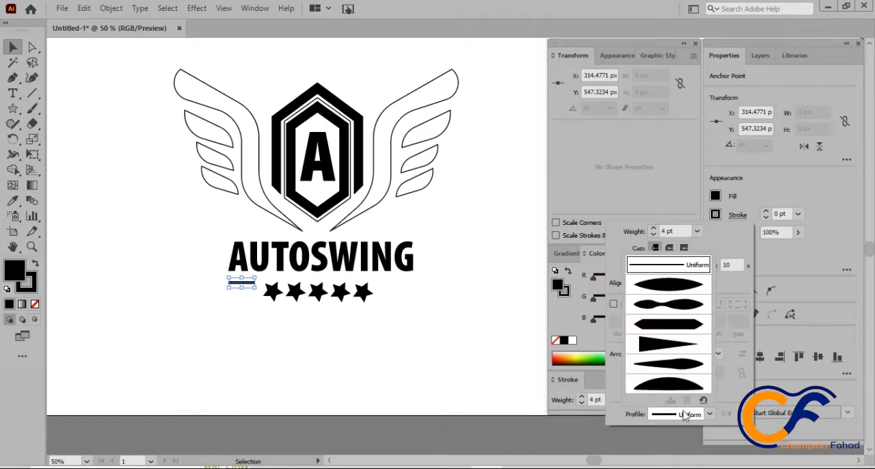
{"action": "left_click", "coordinate": [671, 347]}
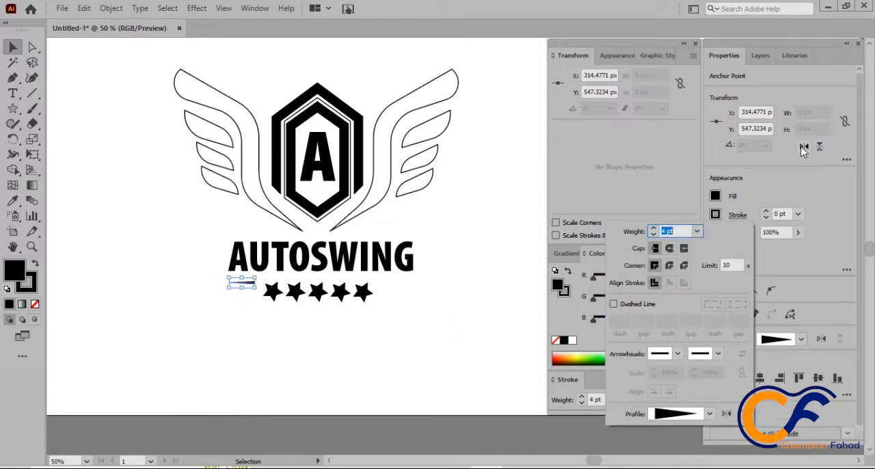
{"action": "left_click", "coordinate": [777, 162]}
{"action": "left_click", "coordinate": [804, 148]}
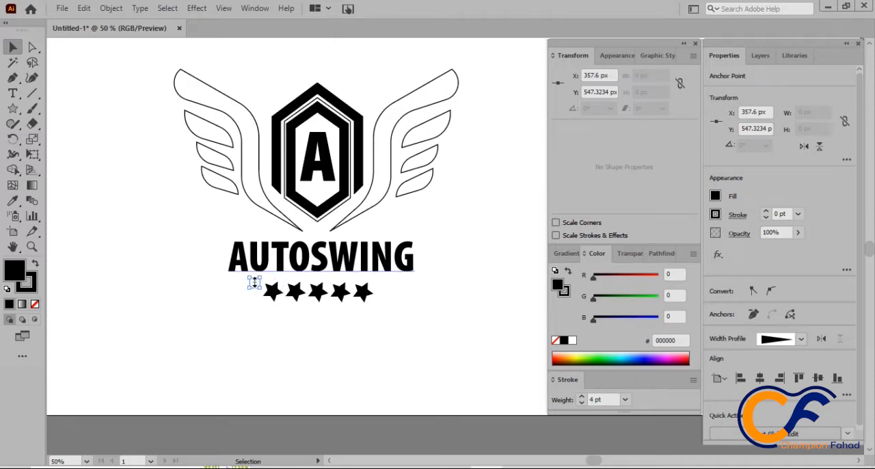
{"action": "key", "text": "ctrl+z"}
Step: Move the whole tapered line down, clear of the text, and flip it horizontally
{"action": "left_click_drag", "start_coordinate": [243, 292], "coordinate": [243, 304]}
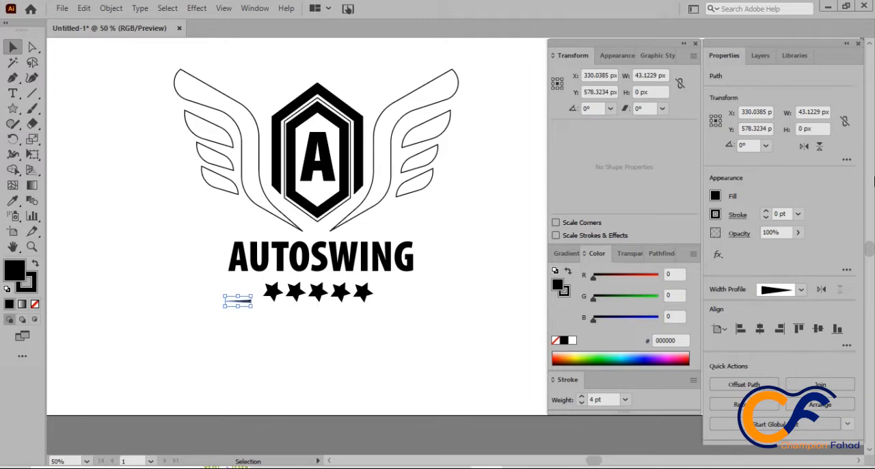
{"action": "left_click", "coordinate": [804, 147]}
Step: Stack two copies of the tapered line below the original at 6 px spacing
{"action": "scroll", "coordinate": [236, 304], "scroll_direction": "up", "scroll_amount": 4}
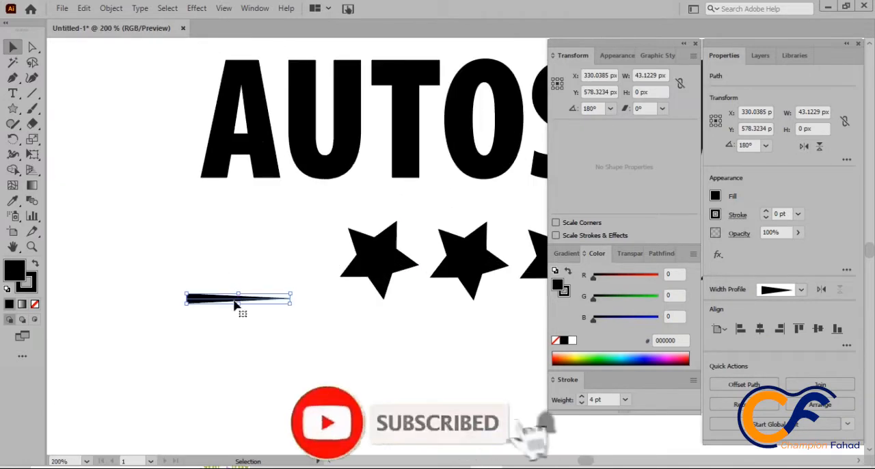
{"action": "left_click_drag", "start_coordinate": [235, 304], "coordinate": [232, 316]}
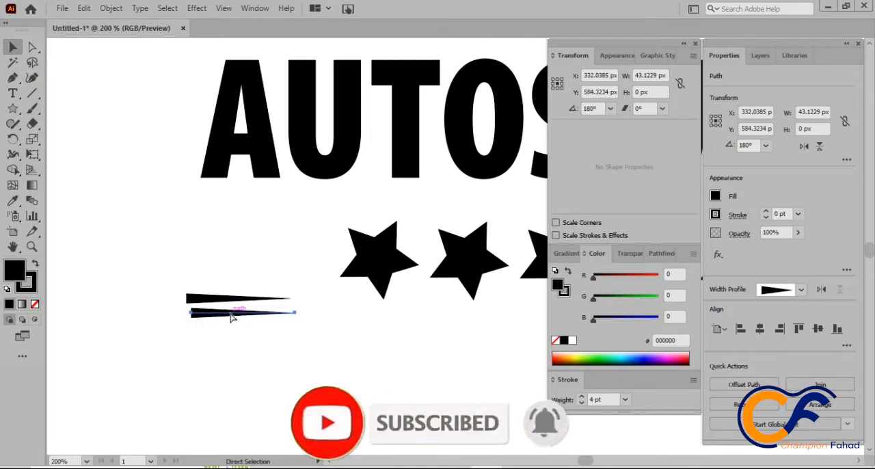
{"action": "key", "text": "ctrl+d"}
Step: Select all three tapered lines and align their left edges
{"action": "left_click", "coordinate": [242, 313], "text": "shift"}
{"action": "left_click", "coordinate": [237, 298], "text": "shift"}
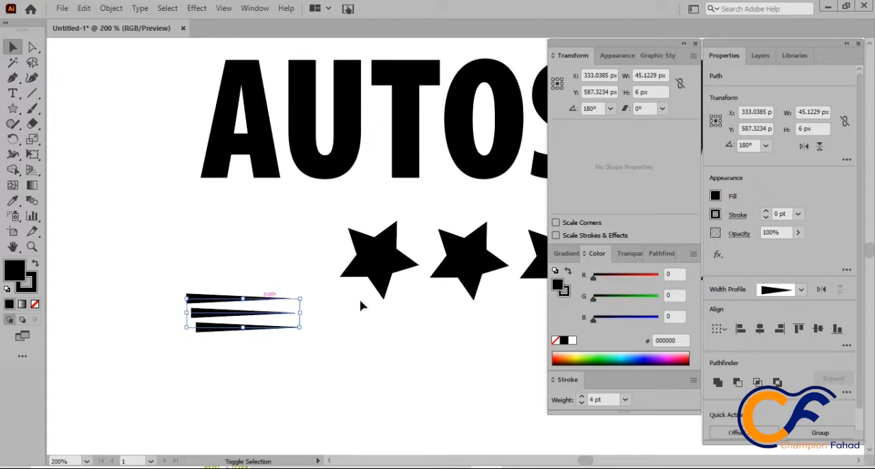
{"action": "left_click", "coordinate": [750, 332]}
{"action": "left_click", "coordinate": [283, 353]}
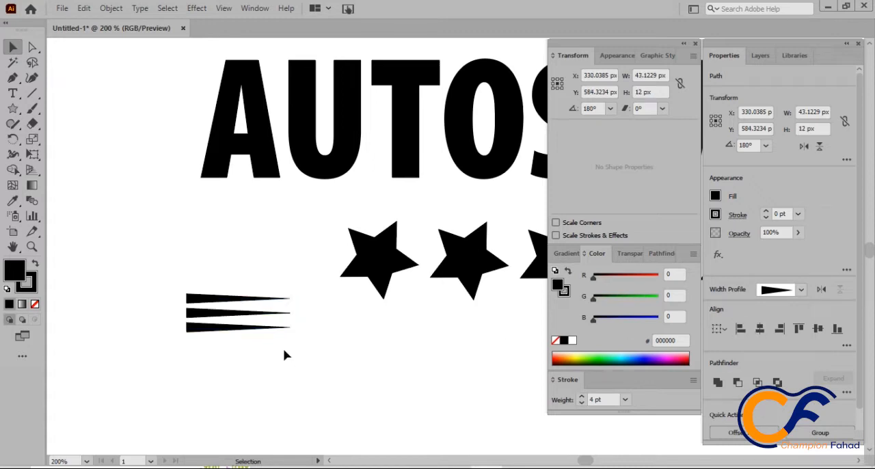
Step: Flip the middle tapered line horizontally and move all three lines up beside the first star
{"action": "left_click", "coordinate": [250, 313]}
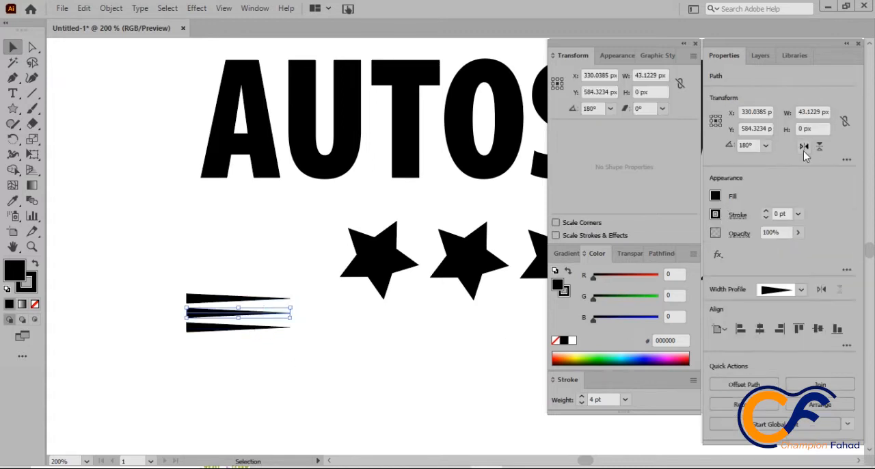
{"action": "left_click", "coordinate": [803, 150]}
{"action": "left_click", "coordinate": [282, 278]}
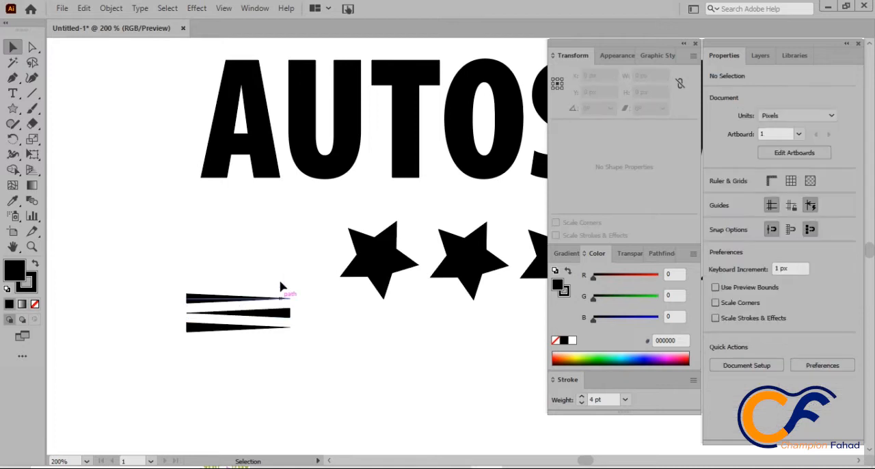
{"action": "left_click_drag", "start_coordinate": [281, 283], "coordinate": [250, 244]}
{"action": "left_click", "coordinate": [271, 273]}
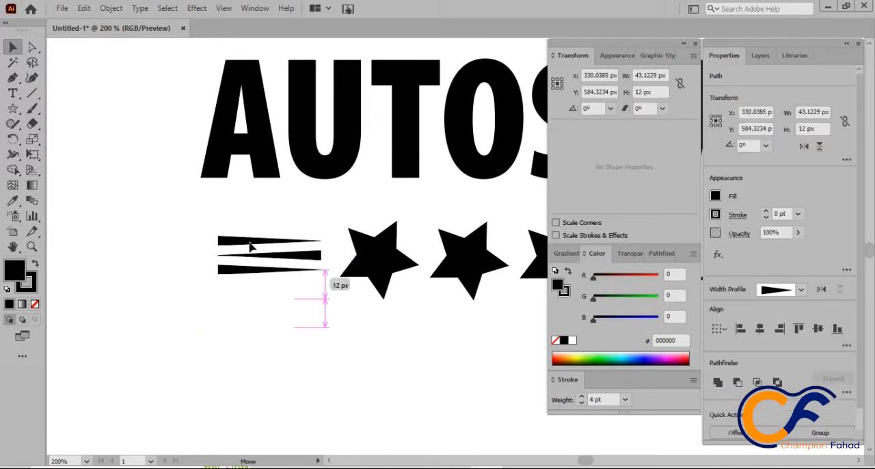
{"action": "left_click", "coordinate": [262, 300]}
Step: Nudge the lower line up 2 px and the upper line down 2 px toward the middle line
{"action": "left_click", "coordinate": [270, 272]}
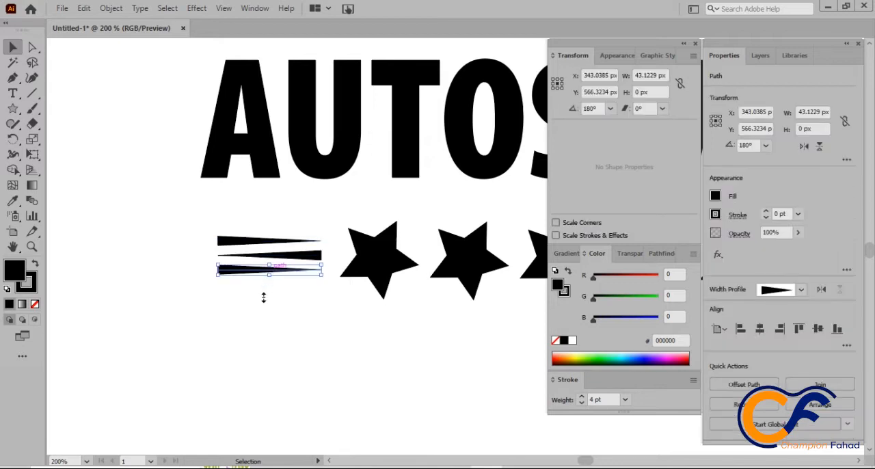
{"action": "key", "text": "Up"}
{"action": "key", "text": "Up"}
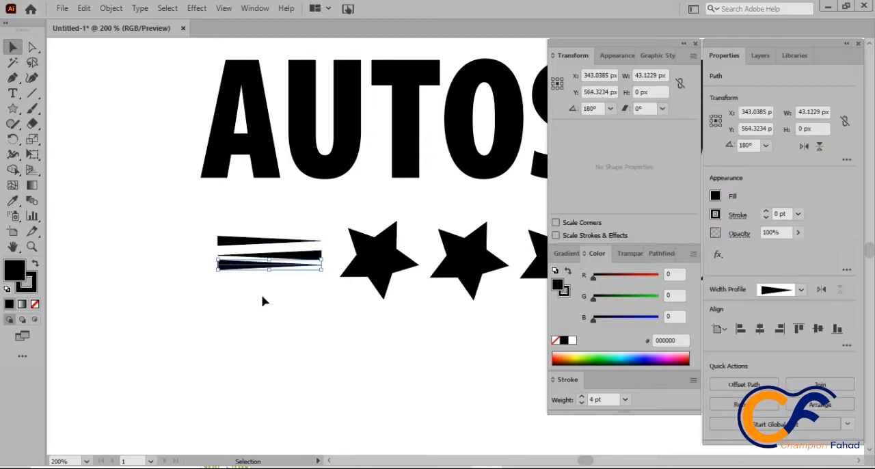
{"action": "left_click", "coordinate": [263, 245]}
{"action": "key", "text": "Down"}
{"action": "key", "text": "Down"}
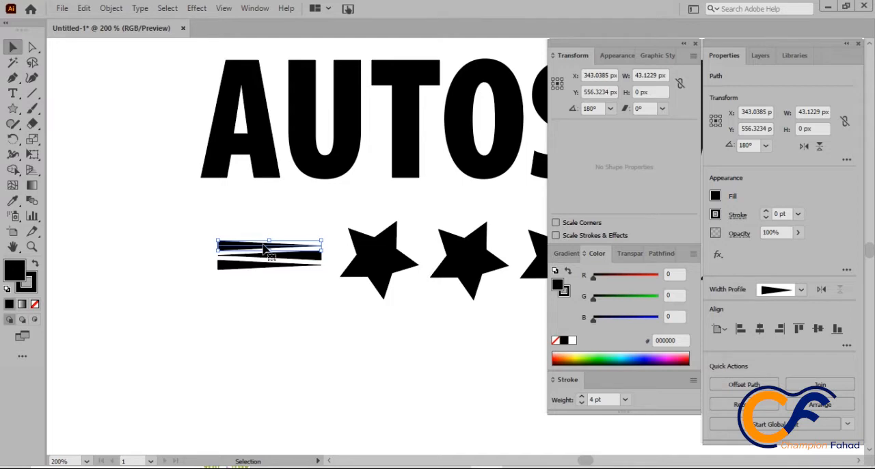
Step: Select the three tapered lines and shift them 2 px horizontally toward the first star
{"action": "left_click", "coordinate": [336, 293]}
{"action": "left_click_drag", "start_coordinate": [259, 227], "coordinate": [297, 305]}
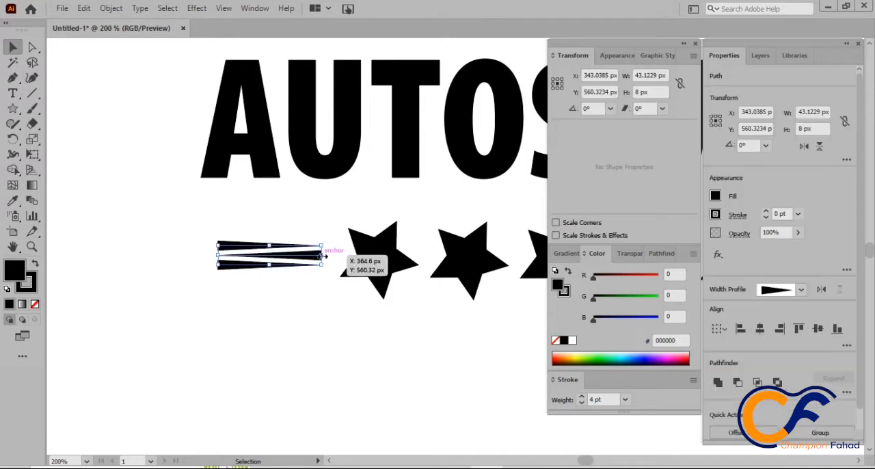
{"action": "left_click_drag", "start_coordinate": [286, 245], "coordinate": [292, 246]}
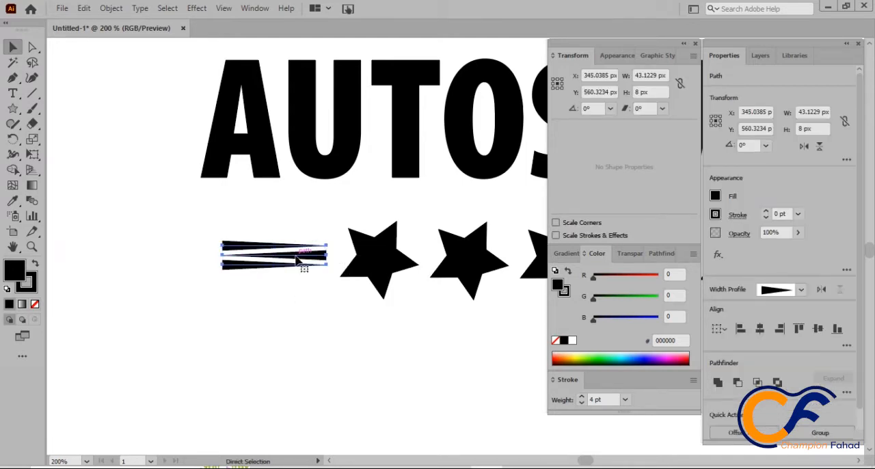
Step: Copy the three tapered lines, paste them in front, and move the copy horizontally to just beyond the last star
{"action": "left_click", "coordinate": [83, 8]}
{"action": "left_click", "coordinate": [105, 69]}
{"action": "left_click", "coordinate": [86, 9]}
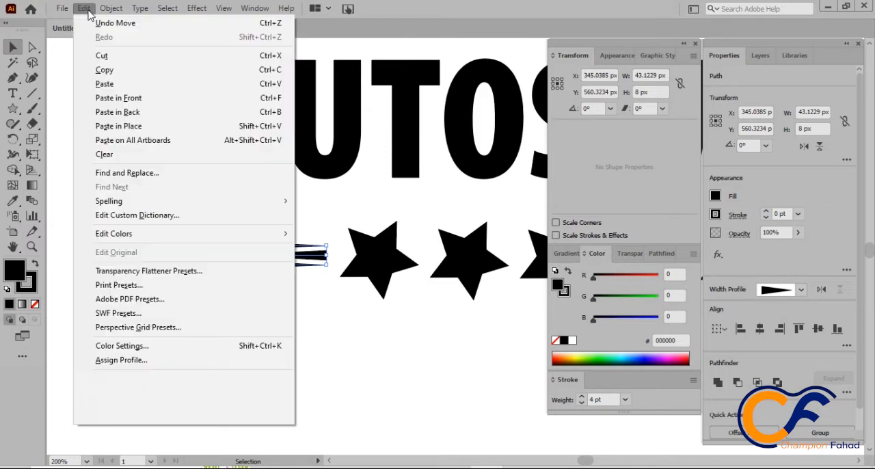
{"action": "left_click", "coordinate": [116, 98]}
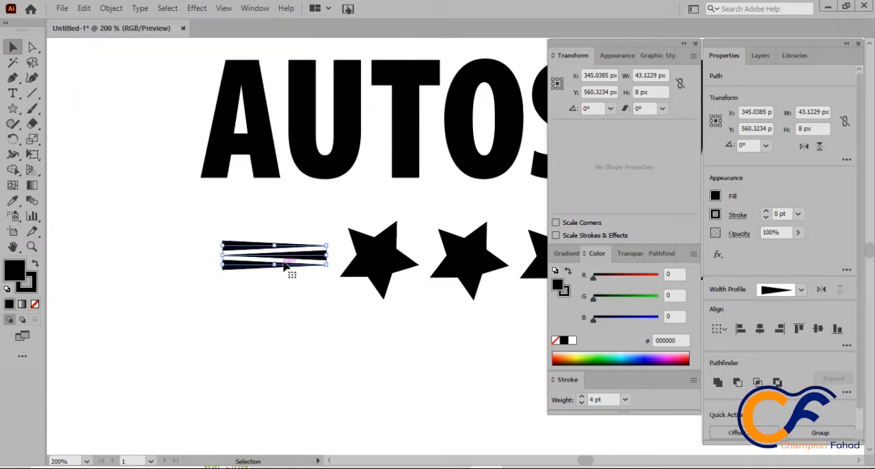
{"action": "left_click_drag", "start_coordinate": [293, 260], "coordinate": [456, 261]}
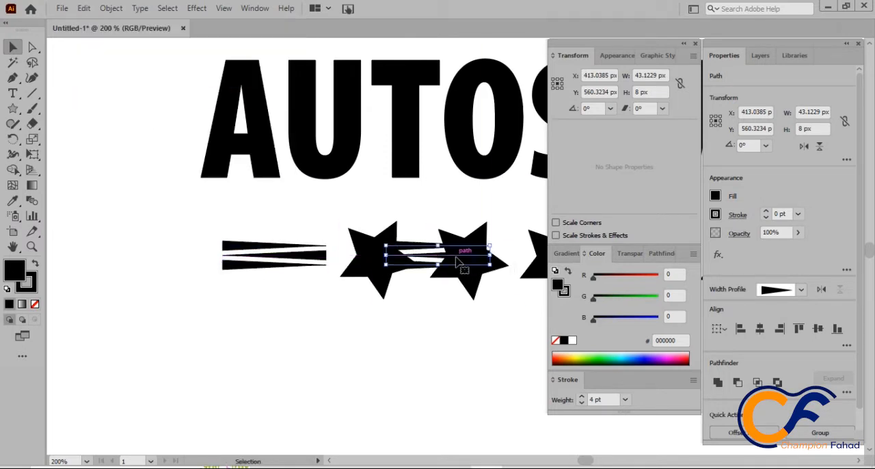
{"action": "scroll", "coordinate": [458, 262], "scroll_direction": "down", "scroll_amount": 2}
{"action": "scroll", "coordinate": [457, 264], "scroll_direction": "down", "scroll_amount": 1}
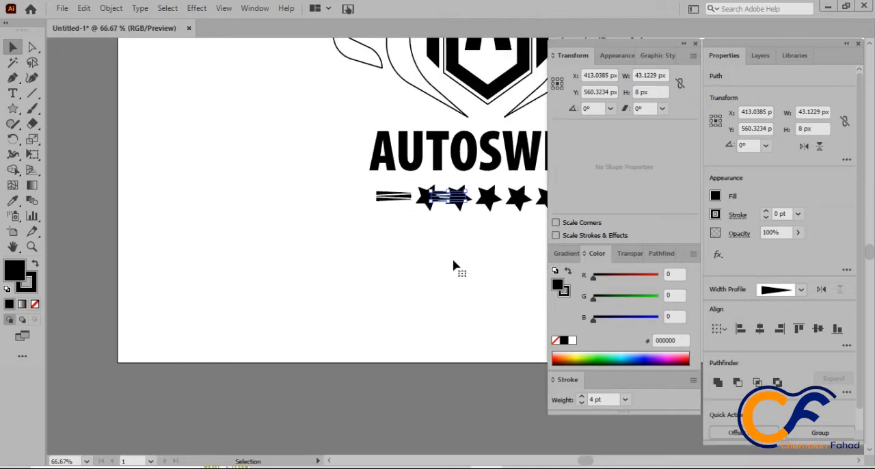
{"action": "scroll", "coordinate": [448, 264], "scroll_direction": "right", "scroll_amount": 1}
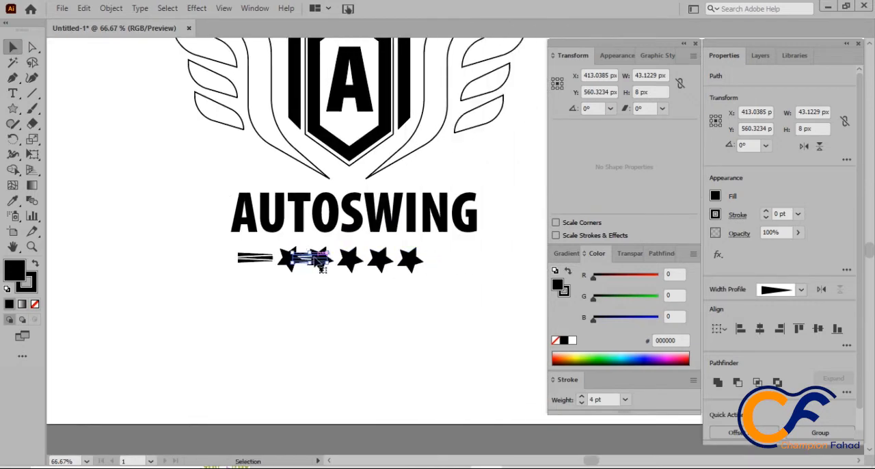
{"action": "left_click_drag", "start_coordinate": [322, 263], "coordinate": [456, 258]}
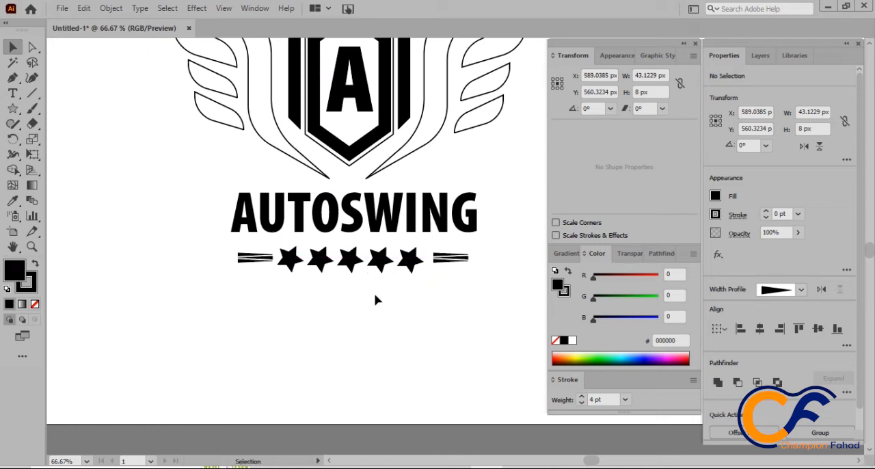
{"action": "left_click", "coordinate": [376, 299]}
Step: Fill the central letter A with the orange swatch after trying red
{"action": "scroll", "coordinate": [376, 298], "scroll_direction": "up", "scroll_amount": 4}
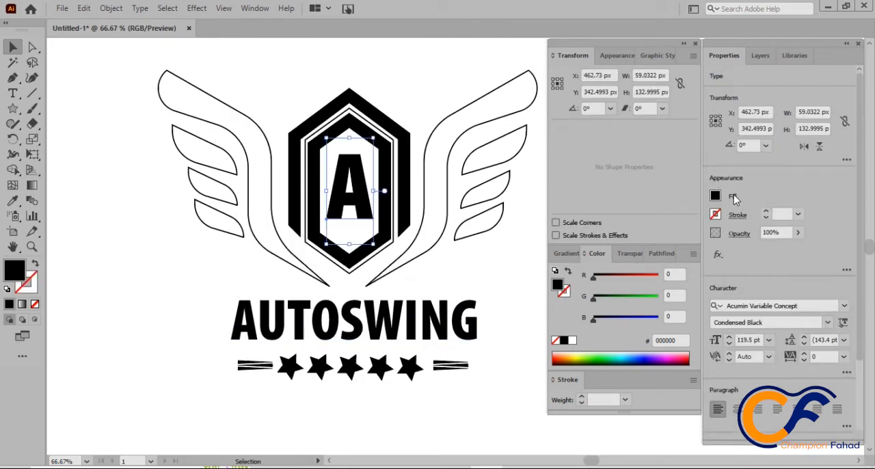
{"action": "left_click", "coordinate": [714, 197]}
{"action": "left_click", "coordinate": [675, 243]}
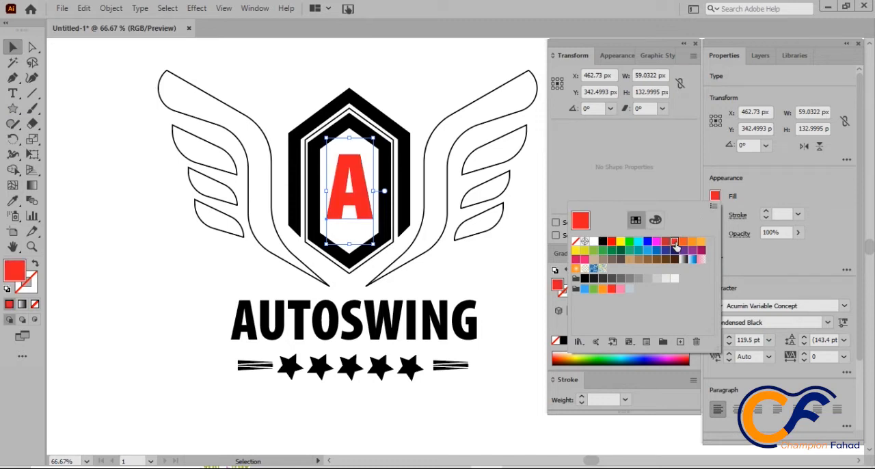
{"action": "left_click", "coordinate": [683, 242]}
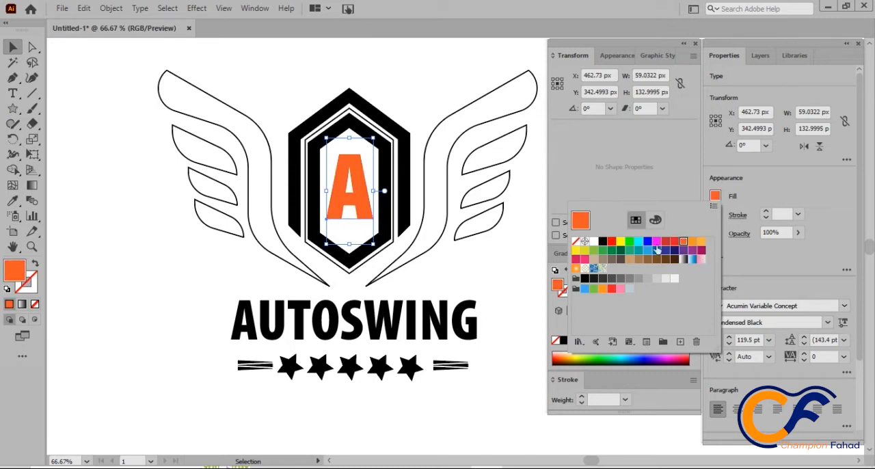
Step: Select the hexagon emblem group around the letter A and ungroup it into separate shapes
{"action": "left_click", "coordinate": [423, 52]}
{"action": "left_click", "coordinate": [402, 130]}
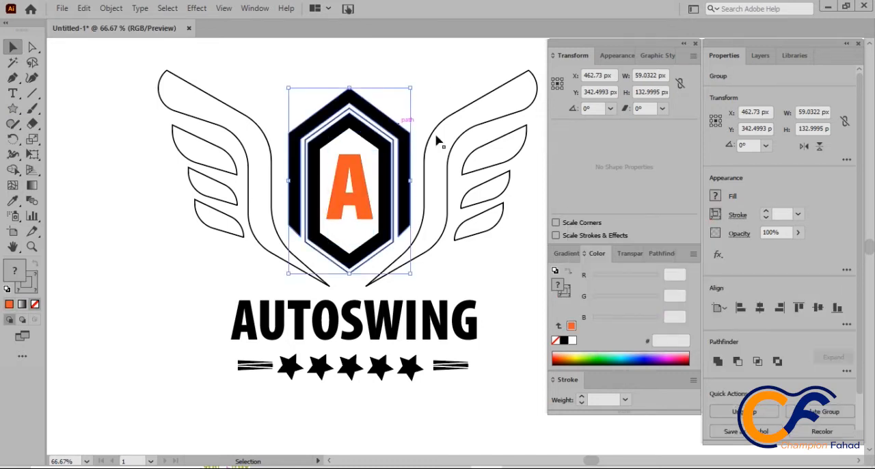
{"action": "left_click", "coordinate": [715, 196]}
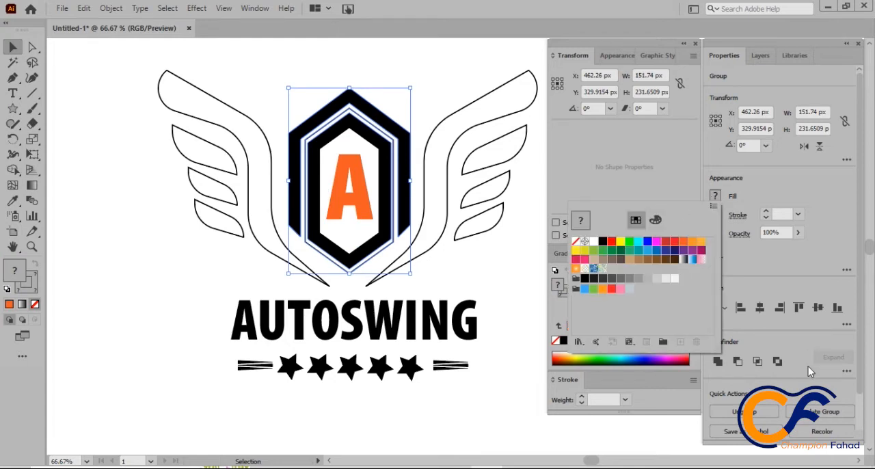
{"action": "left_click", "coordinate": [743, 412]}
{"action": "left_click", "coordinate": [744, 411]}
{"action": "left_click", "coordinate": [418, 102]}
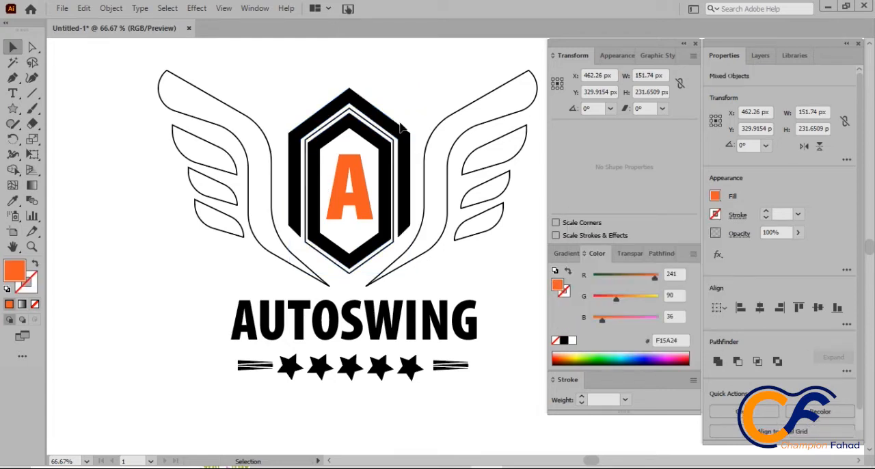
Step: Fill the outer hexagon band with dark green 037300 after trying red and a swatch green
{"action": "left_click", "coordinate": [402, 128]}
{"action": "left_click", "coordinate": [715, 197]}
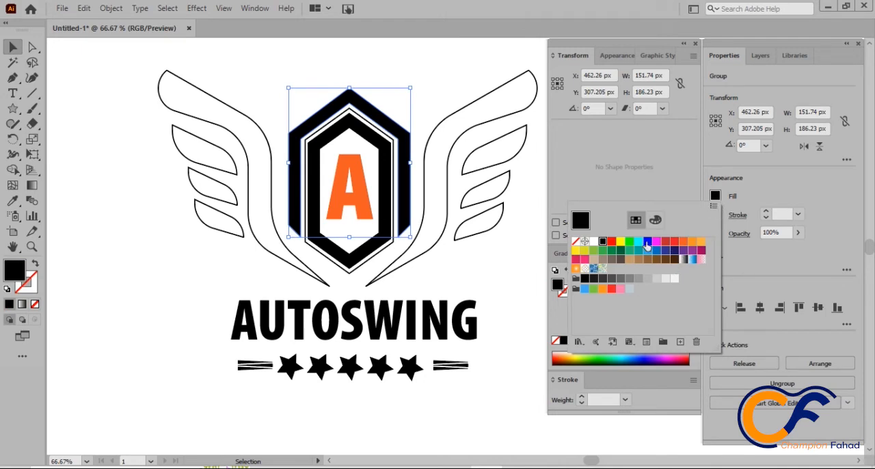
{"action": "left_click", "coordinate": [647, 243]}
{"action": "left_click", "coordinate": [611, 242]}
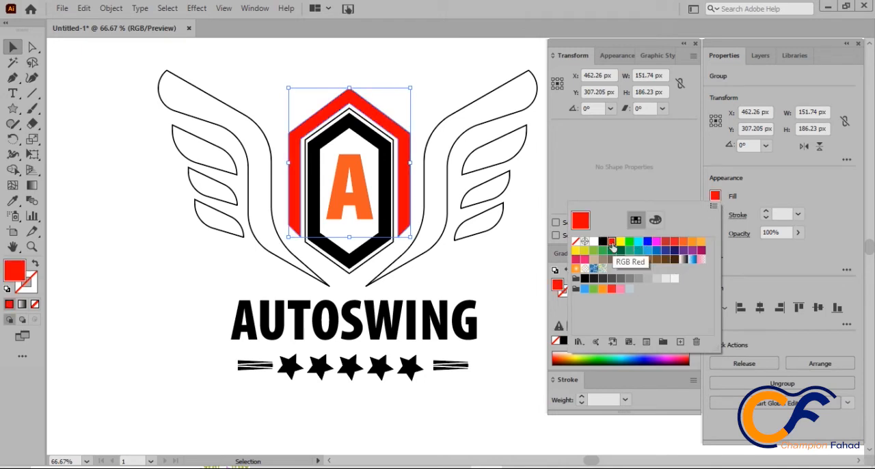
{"action": "left_click", "coordinate": [621, 251]}
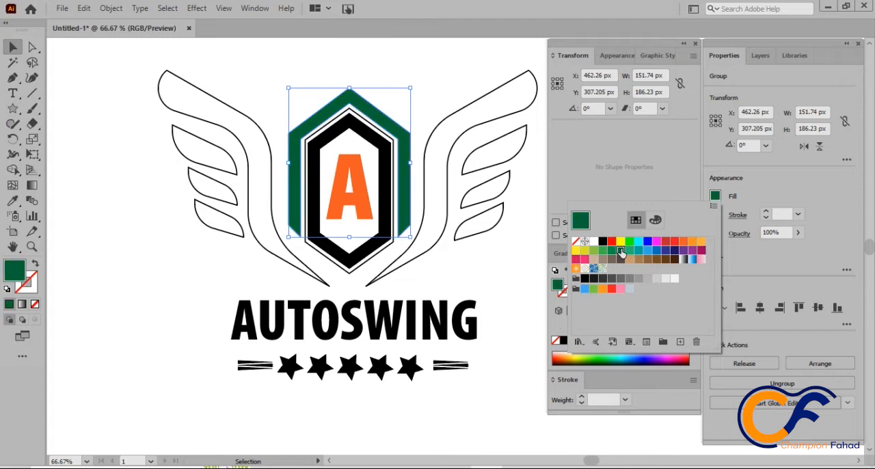
{"action": "left_click", "coordinate": [601, 355]}
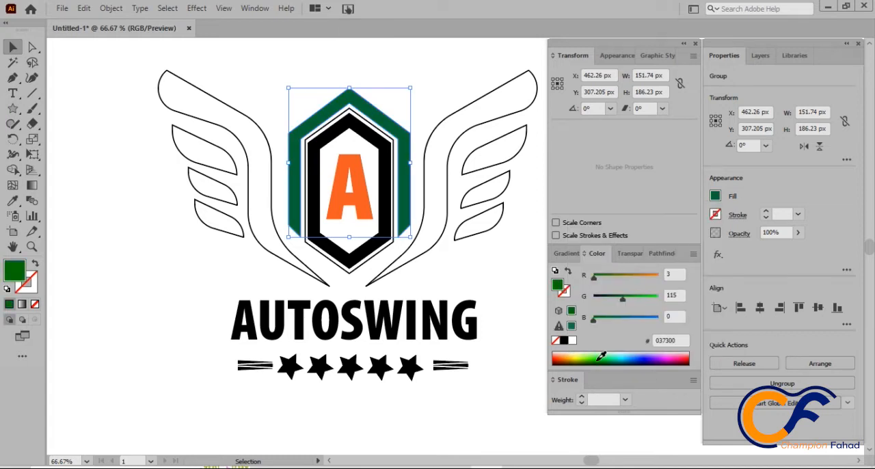
{"action": "left_click", "coordinate": [441, 87]}
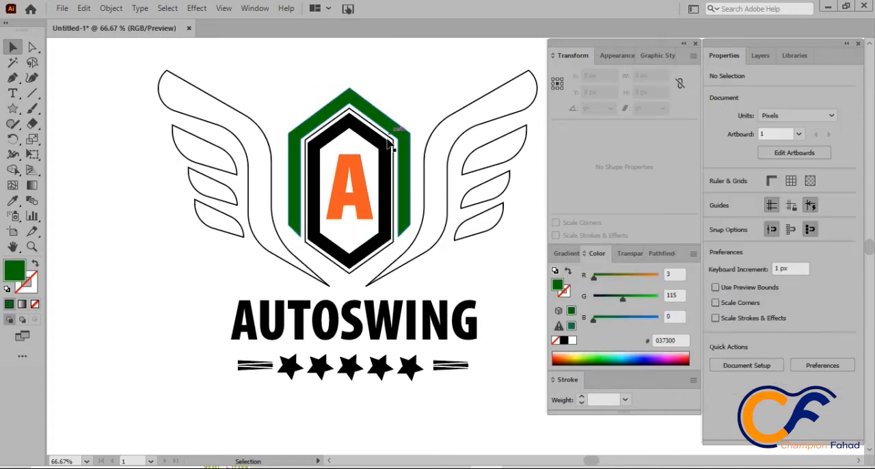
Step: Recolour the central letter A to pure red FF0000 after trying darker red shades
{"action": "left_click", "coordinate": [365, 187]}
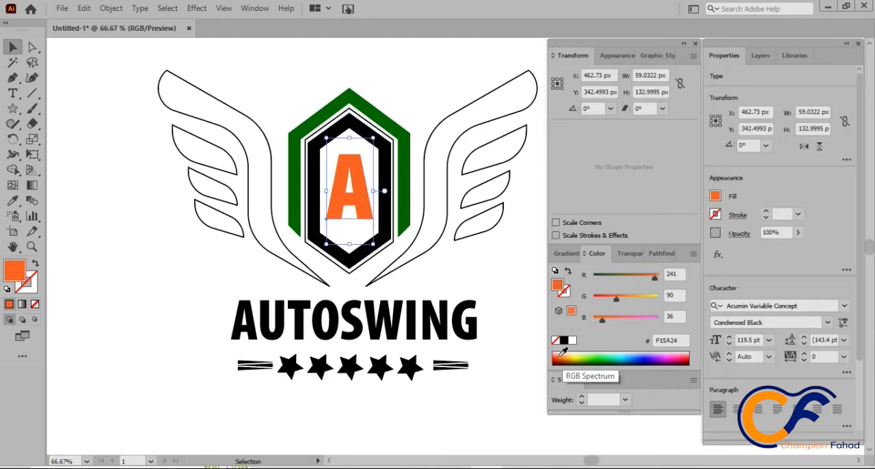
{"action": "left_click_drag", "start_coordinate": [557, 356], "coordinate": [551, 364]}
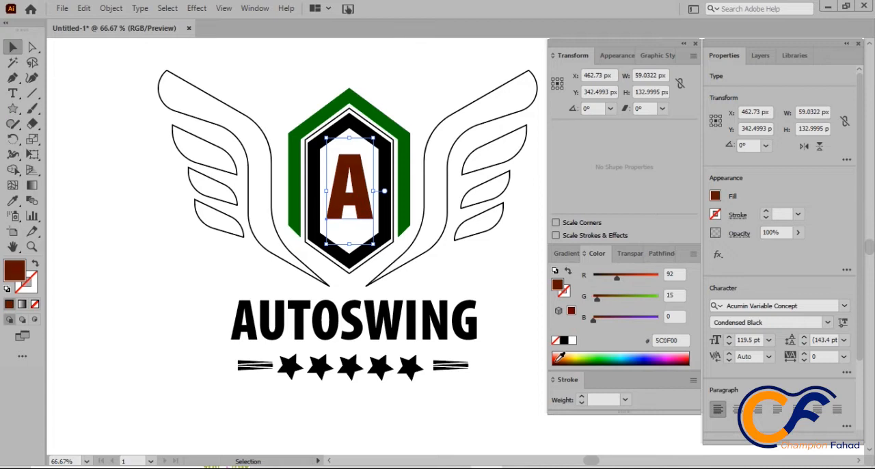
{"action": "left_click", "coordinate": [559, 355]}
{"action": "left_click_drag", "start_coordinate": [630, 279], "coordinate": [648, 279]}
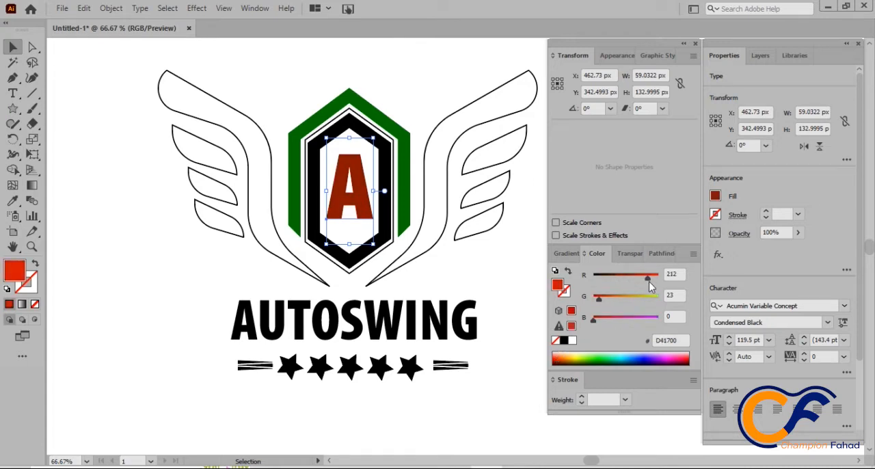
{"action": "left_click", "coordinate": [715, 196]}
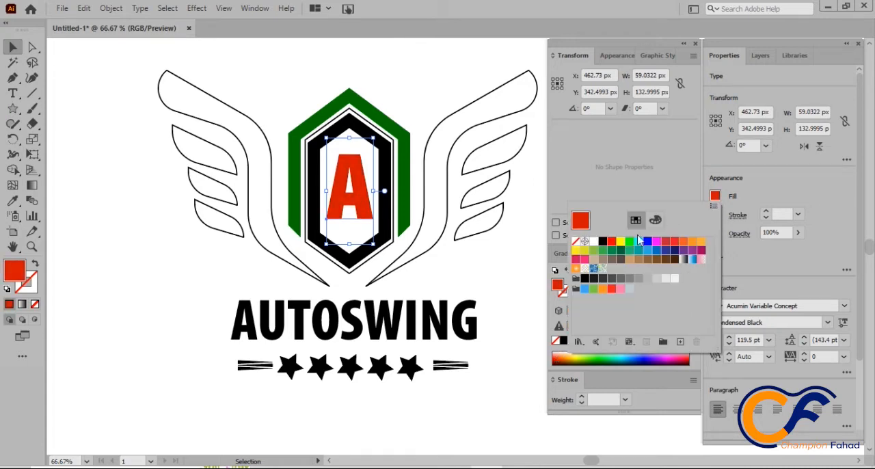
{"action": "left_click", "coordinate": [412, 84]}
Step: Try an RGB Red fill on the thick inner hexagon and remove it again
{"action": "left_click", "coordinate": [378, 158]}
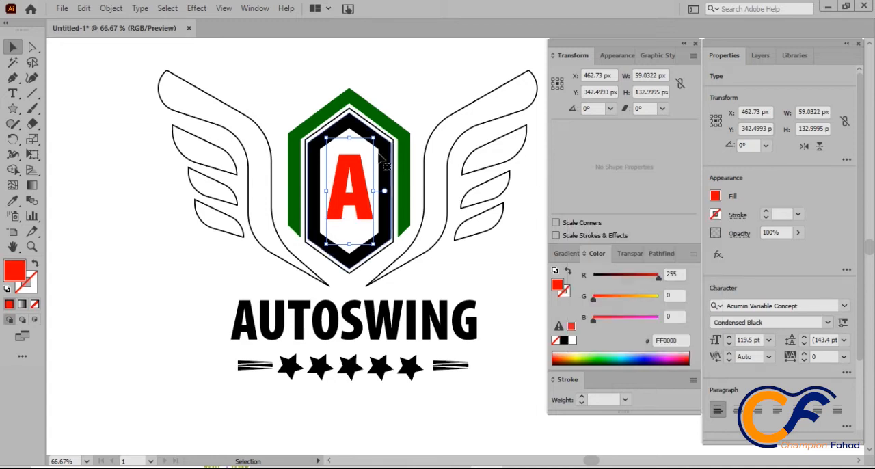
{"action": "left_click", "coordinate": [715, 196]}
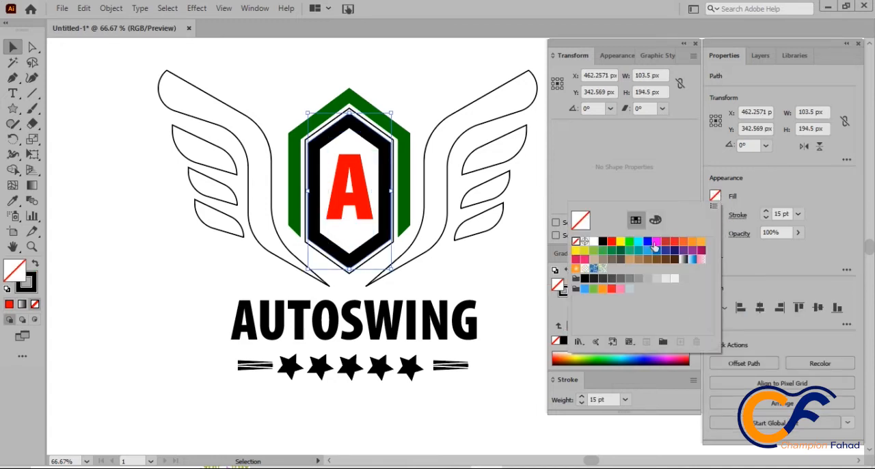
{"action": "left_click", "coordinate": [610, 243]}
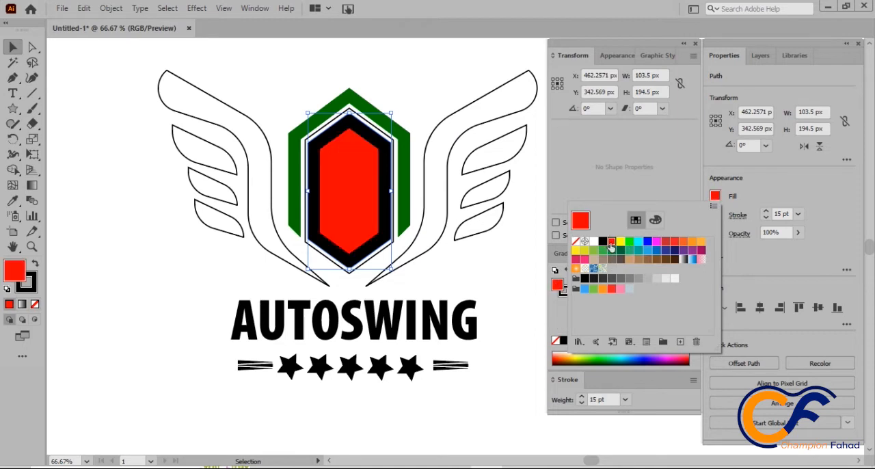
{"action": "left_click", "coordinate": [112, 242]}
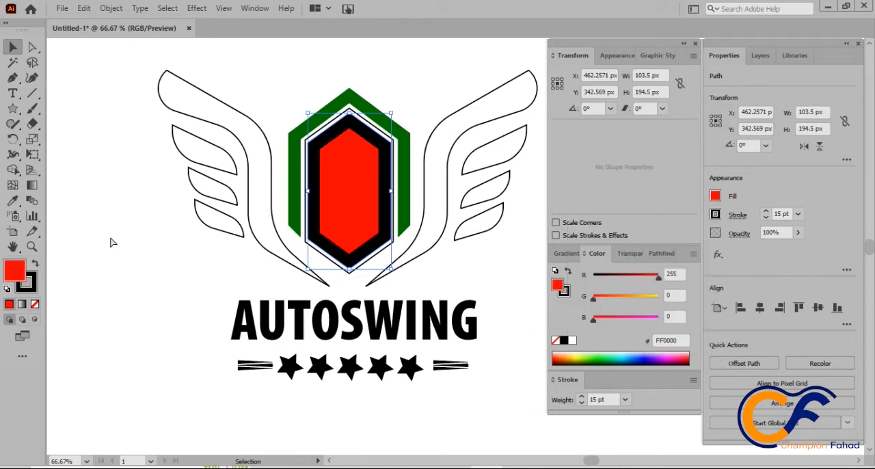
{"action": "key", "text": "slash"}
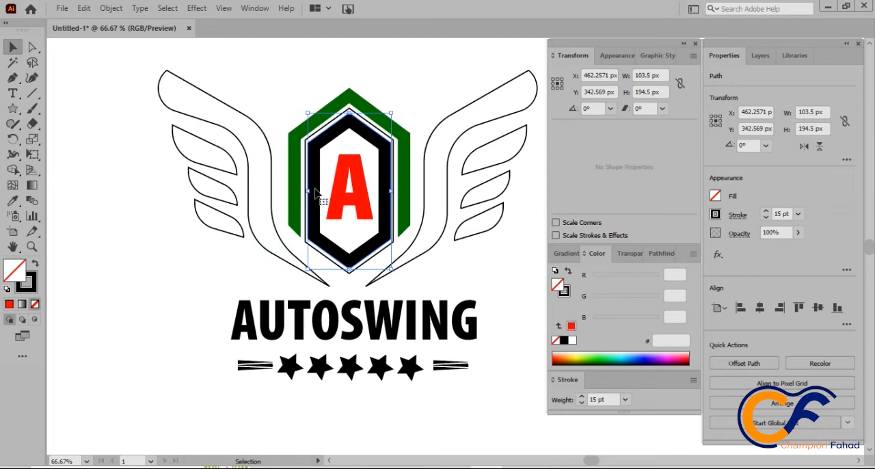
Step: Expand the thick inner hexagon's 15 pt stroke into a filled compound path
{"action": "left_click", "coordinate": [111, 8]}
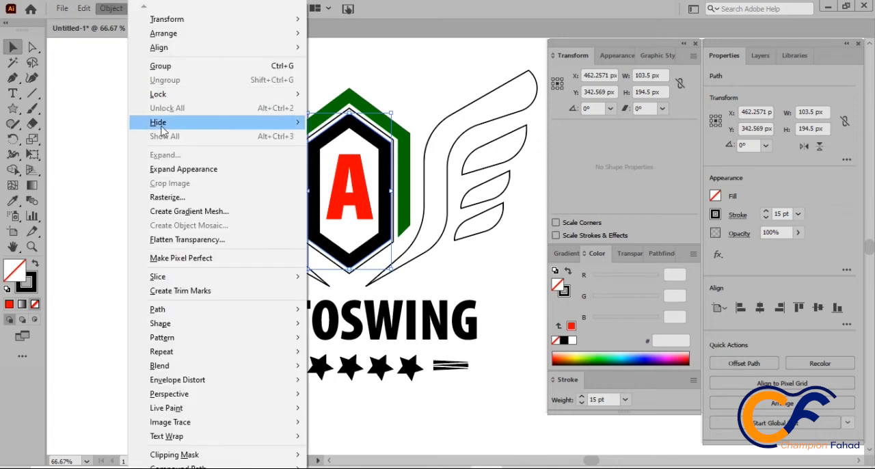
{"action": "left_click", "coordinate": [164, 168]}
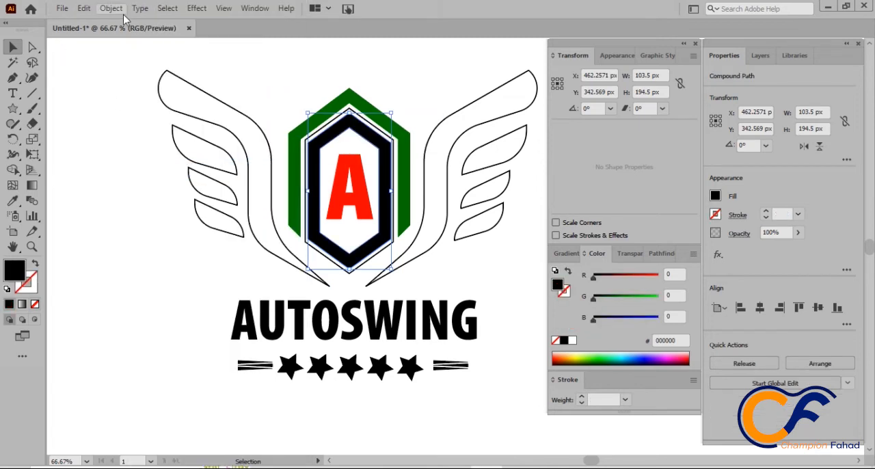
{"action": "left_click", "coordinate": [112, 8]}
{"action": "left_click", "coordinate": [160, 155]}
{"action": "left_click", "coordinate": [371, 86]}
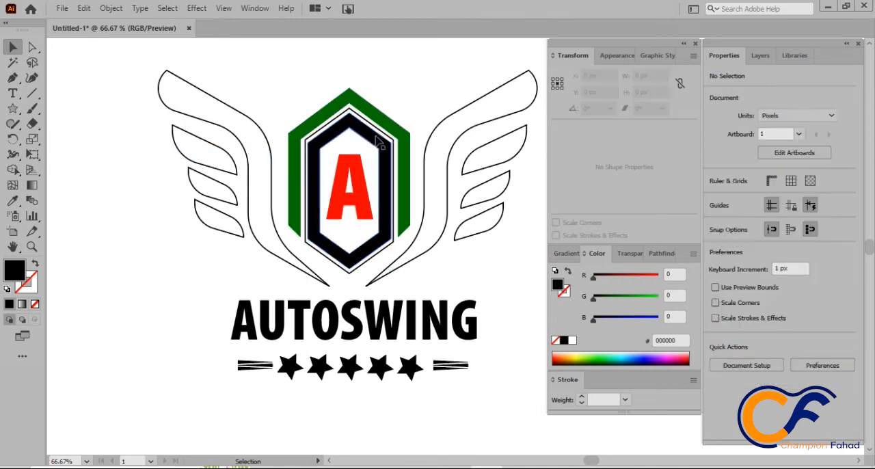
Step: Fill the thick inner hexagon ring with dark navy blue 0C2A56
{"action": "left_click", "coordinate": [383, 145]}
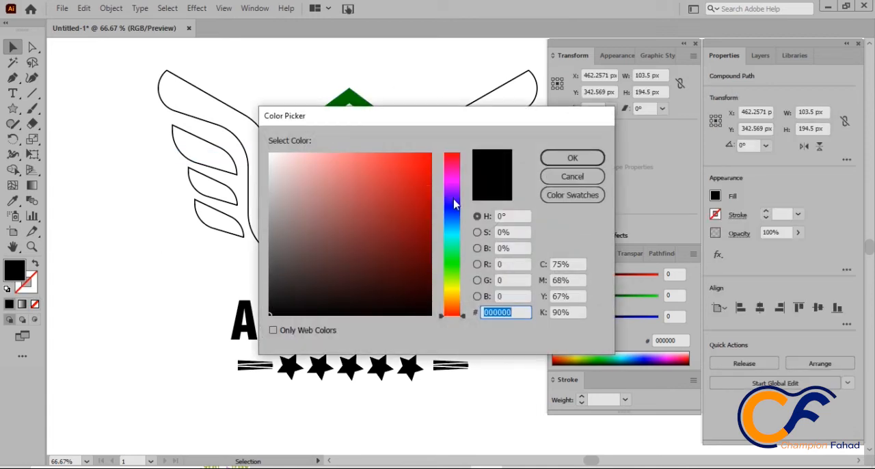
{"action": "left_click_drag", "start_coordinate": [455, 204], "coordinate": [453, 217]}
{"action": "left_click", "coordinate": [409, 260]}
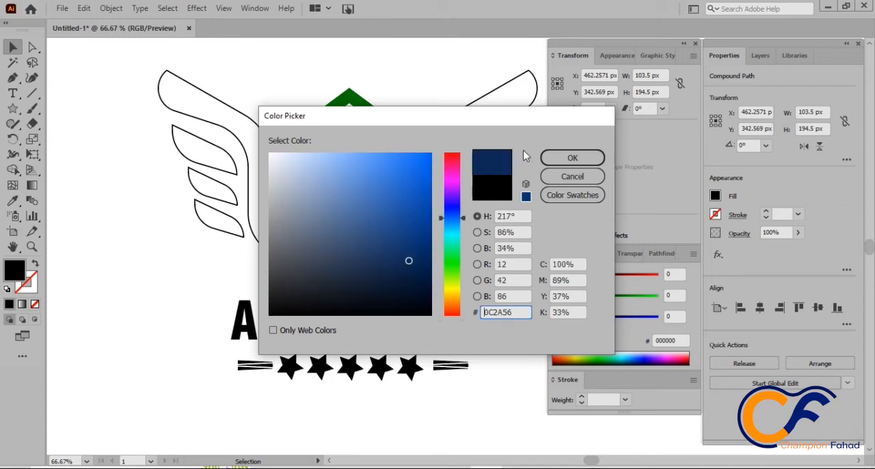
{"action": "left_click", "coordinate": [572, 158]}
{"action": "left_click", "coordinate": [376, 129]}
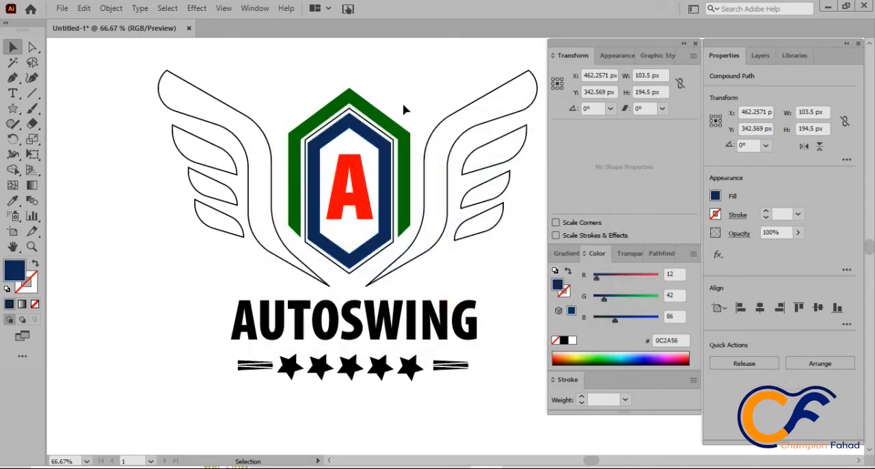
Step: Give the thin hexagon outline a red stroke sampled from the letter A and set its weight to 2 pt
{"action": "left_click", "coordinate": [376, 129]}
{"action": "left_click", "coordinate": [34, 283]}
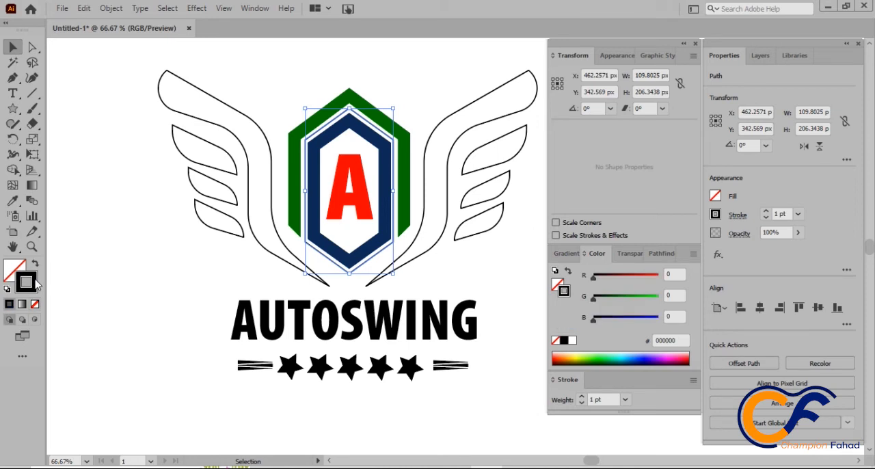
{"action": "key", "text": "i"}
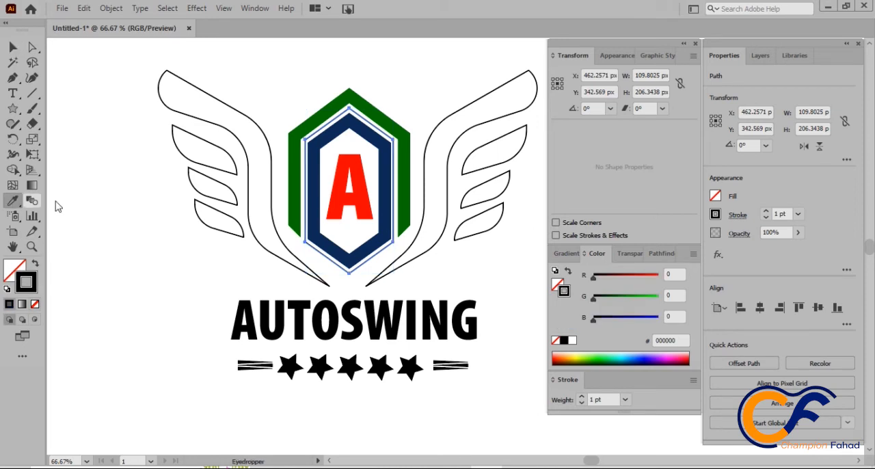
{"action": "left_click", "coordinate": [347, 179]}
{"action": "left_click", "coordinate": [34, 264]}
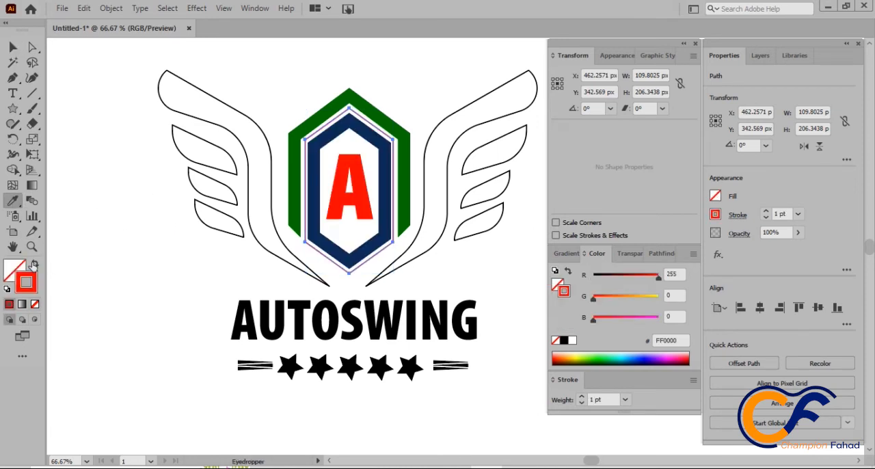
{"action": "key", "text": "Up"}
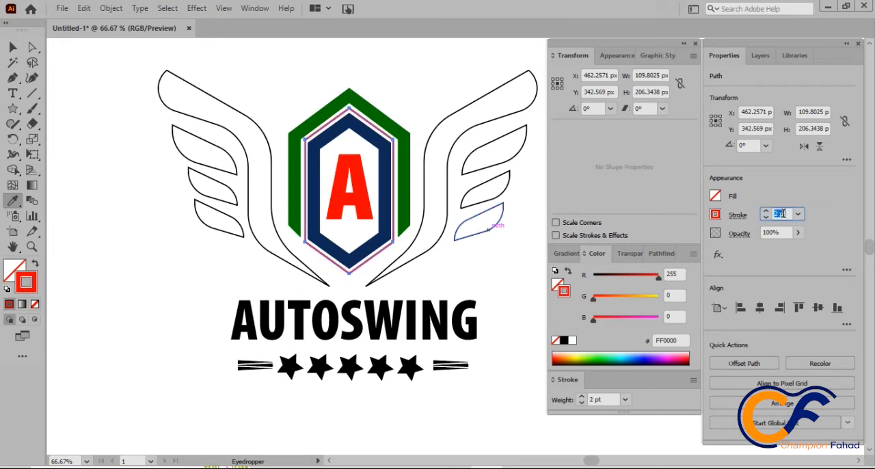
{"action": "left_click", "coordinate": [12, 48]}
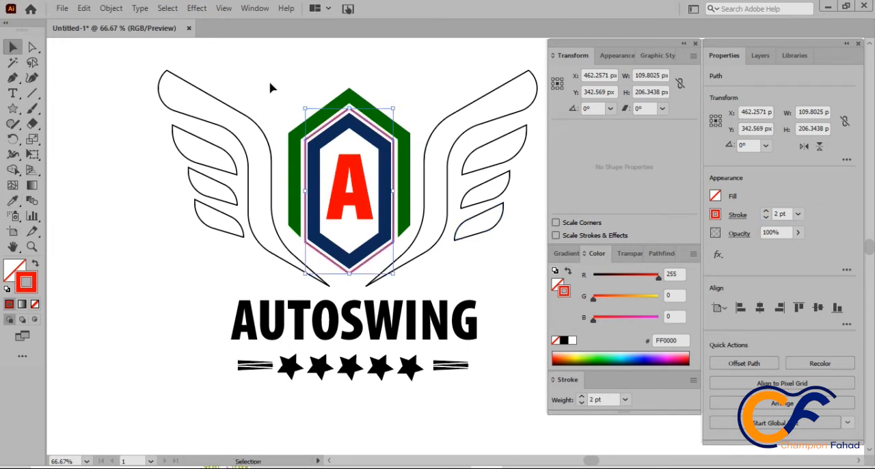
{"action": "left_click", "coordinate": [273, 88]}
Step: Expand the fill and stroke of the thin red hexagon outline into a filled shape
{"action": "left_click", "coordinate": [329, 124]}
{"action": "left_click", "coordinate": [327, 131]}
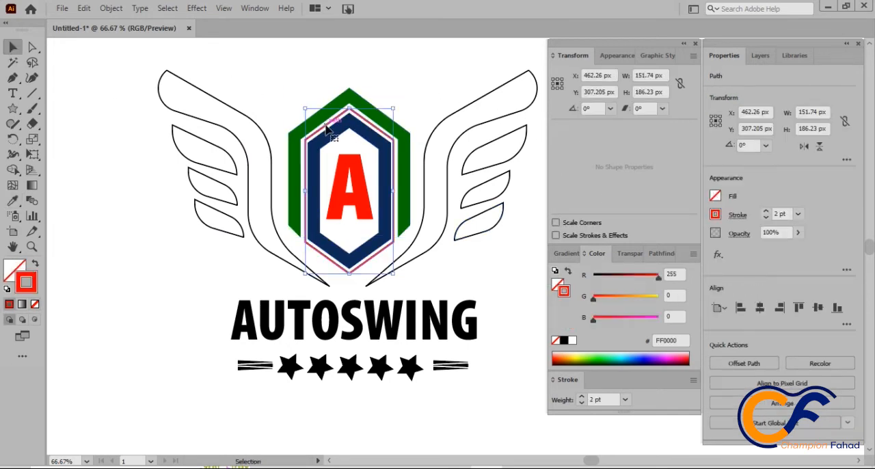
{"action": "left_click", "coordinate": [111, 9]}
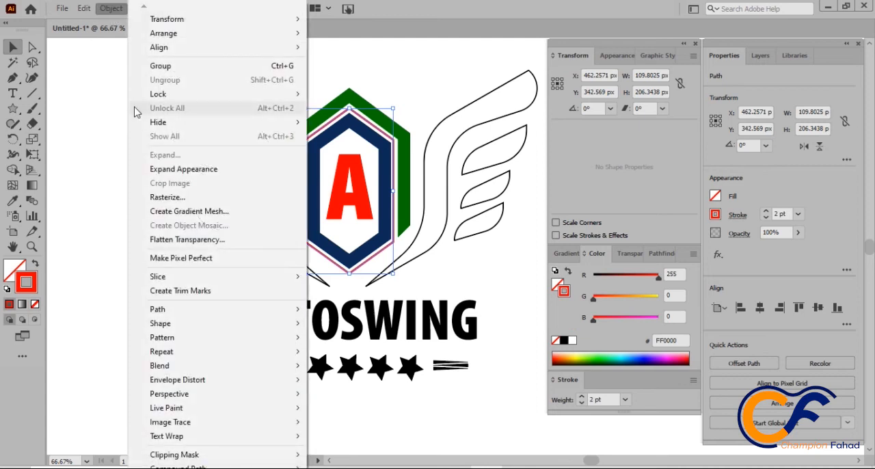
{"action": "left_click", "coordinate": [183, 169]}
{"action": "left_click", "coordinate": [110, 8]}
{"action": "left_click", "coordinate": [167, 157]}
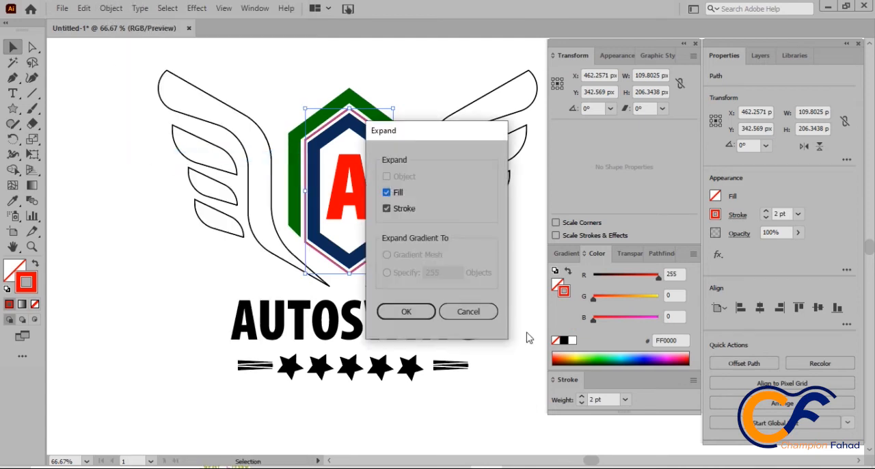
{"action": "left_click", "coordinate": [406, 311]}
{"action": "left_click", "coordinate": [408, 82]}
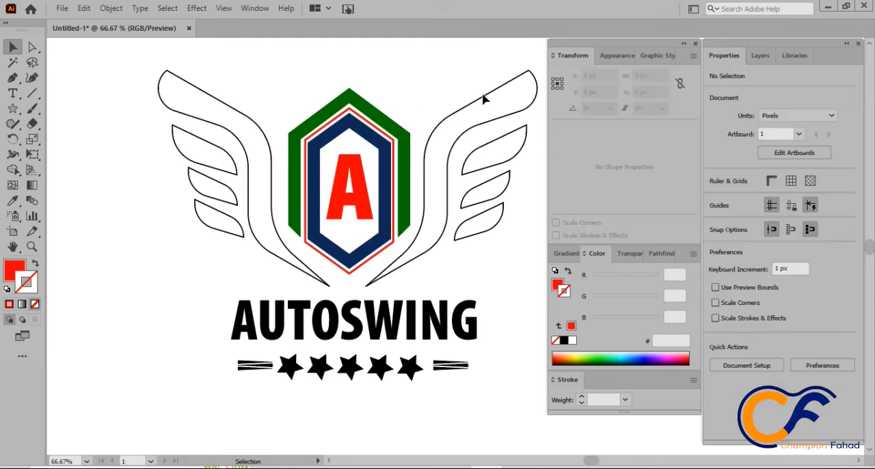
Step: Fill the large main feather of the right wing with the red sampled from the letter A
{"action": "left_click", "coordinate": [467, 109]}
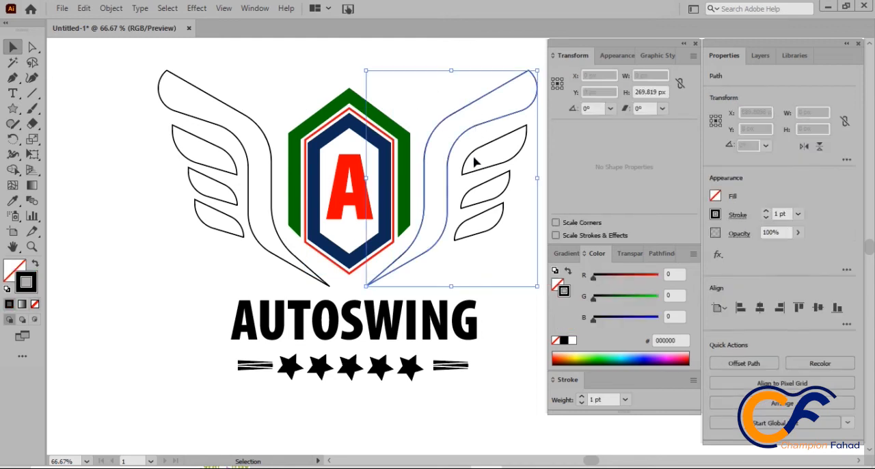
{"action": "left_click", "coordinate": [13, 199]}
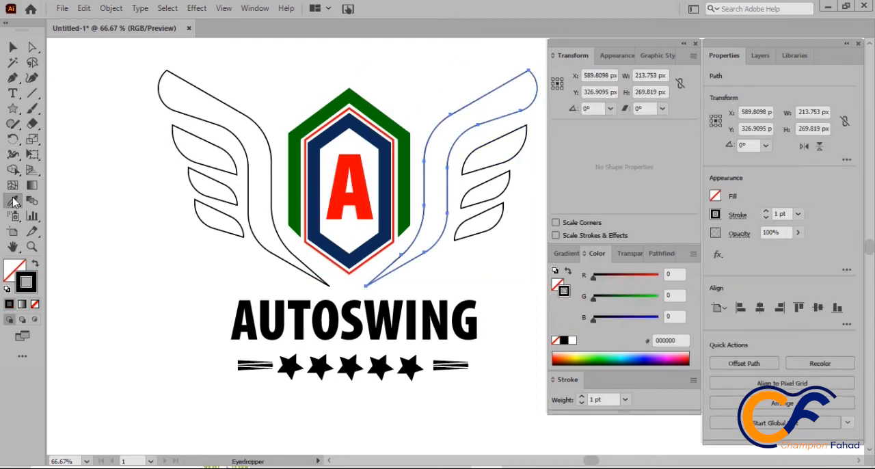
{"action": "left_click", "coordinate": [357, 190]}
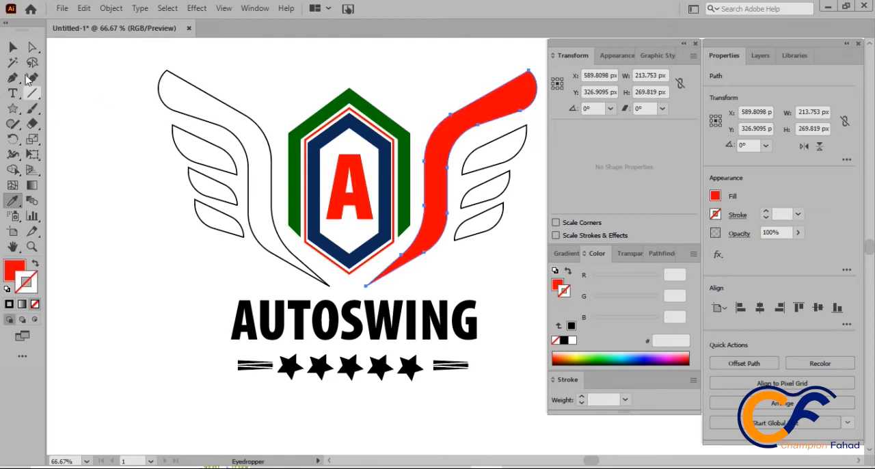
Step: Fill the upper and lower small feathers of the right wing with the navy sampled from the inner hexagon ring
{"action": "left_click", "coordinate": [13, 46]}
{"action": "left_click", "coordinate": [416, 93]}
{"action": "left_click", "coordinate": [499, 143]}
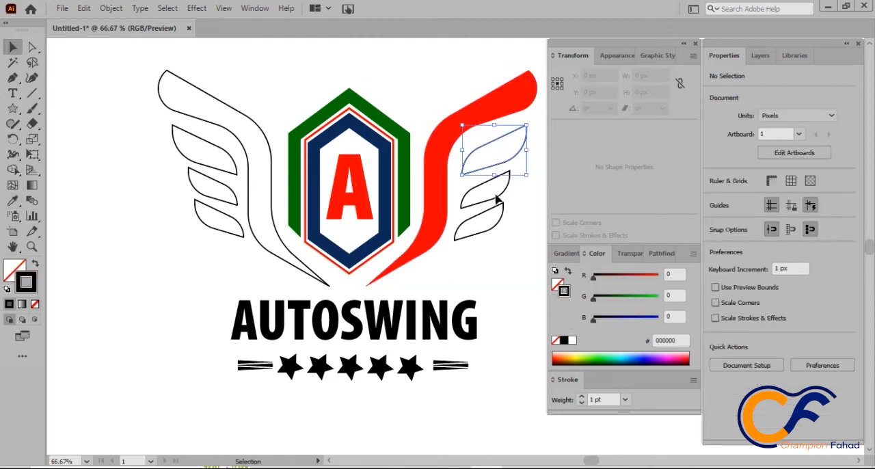
{"action": "left_click", "coordinate": [487, 213], "text": "shift"}
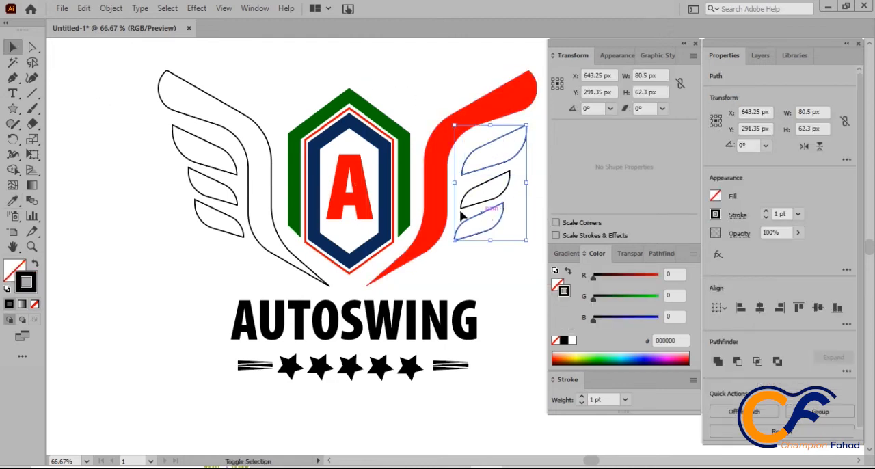
{"action": "left_click", "coordinate": [12, 200]}
{"action": "left_click", "coordinate": [316, 149]}
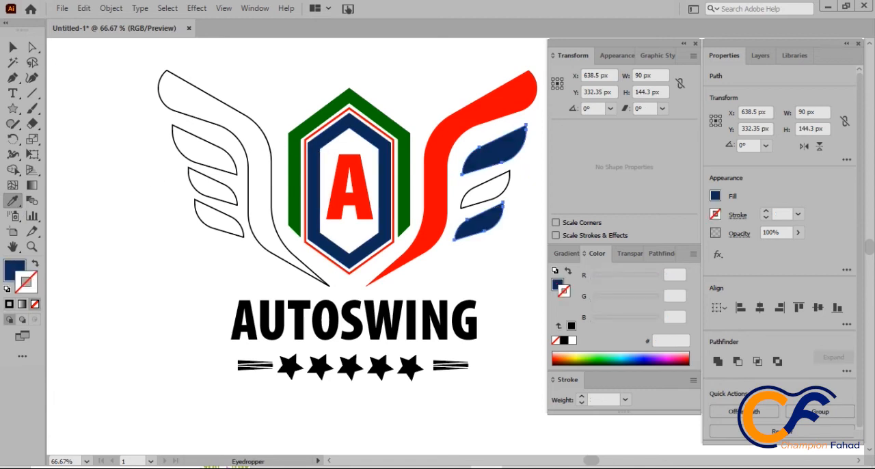
{"action": "left_click", "coordinate": [13, 46]}
{"action": "left_click", "coordinate": [460, 73]}
Step: Fill the middle small feathers of both wings with the green sampled from the outer hexagon
{"action": "left_click", "coordinate": [507, 187]}
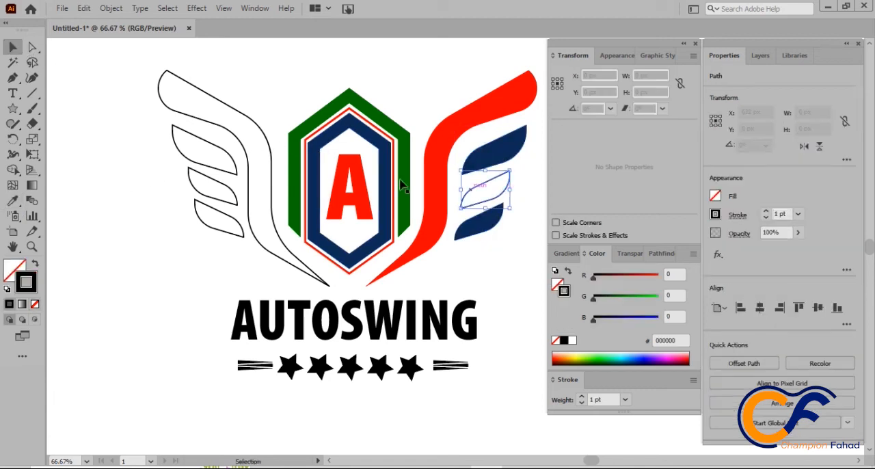
{"action": "left_click", "coordinate": [210, 198], "text": "shift"}
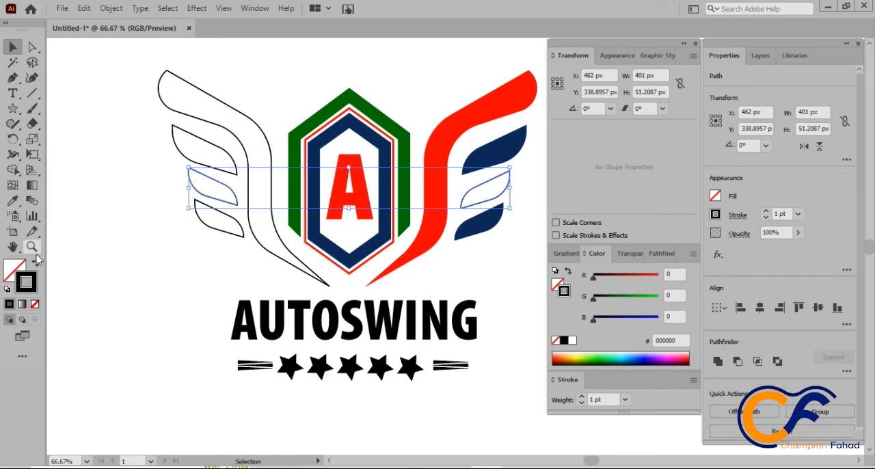
{"action": "left_click", "coordinate": [12, 200]}
{"action": "left_click", "coordinate": [332, 111]}
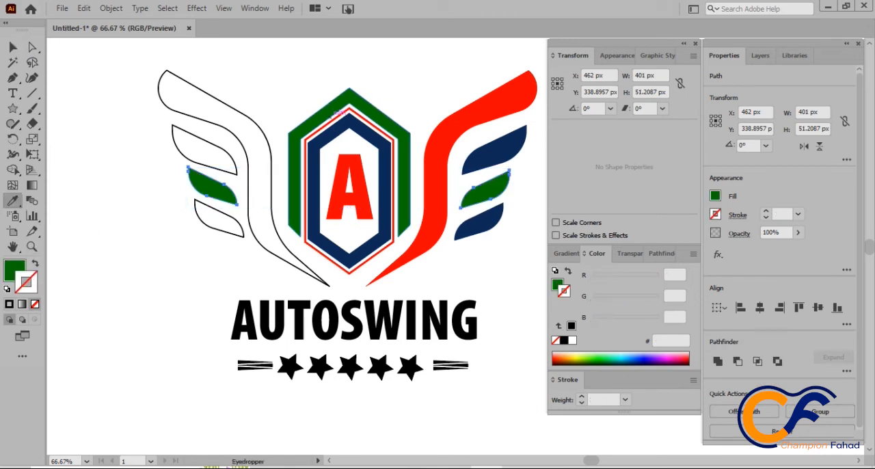
{"action": "key", "text": "v"}
{"action": "left_click", "coordinate": [277, 92]}
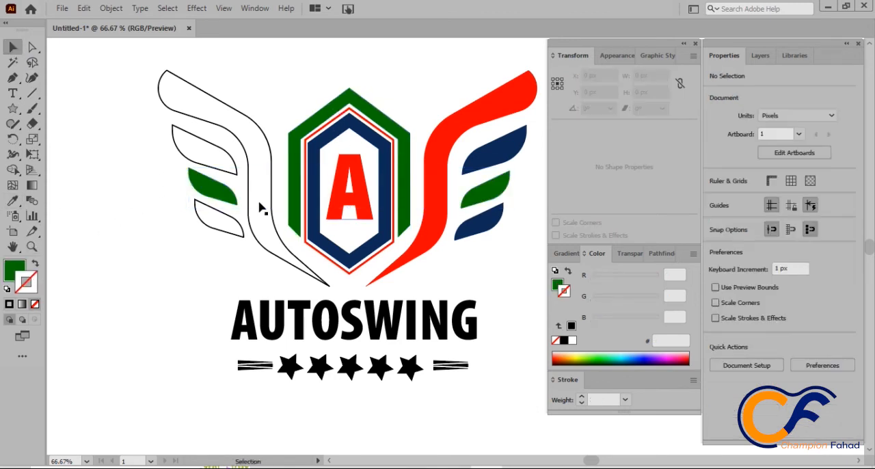
Step: Fill the upper and lower small feathers of the left wing with the navy sampled from the right wing's upper small feather
{"action": "left_click", "coordinate": [226, 230]}
{"action": "left_click", "coordinate": [224, 156], "text": "shift"}
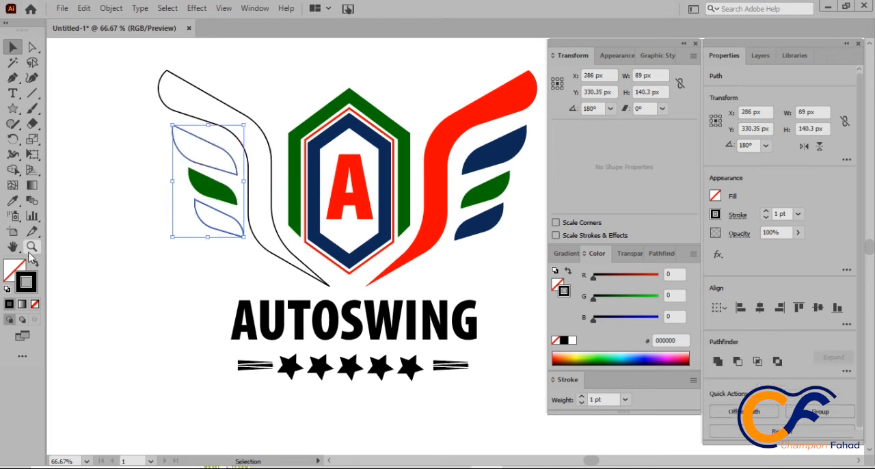
{"action": "left_click", "coordinate": [13, 201]}
{"action": "left_click", "coordinate": [501, 147]}
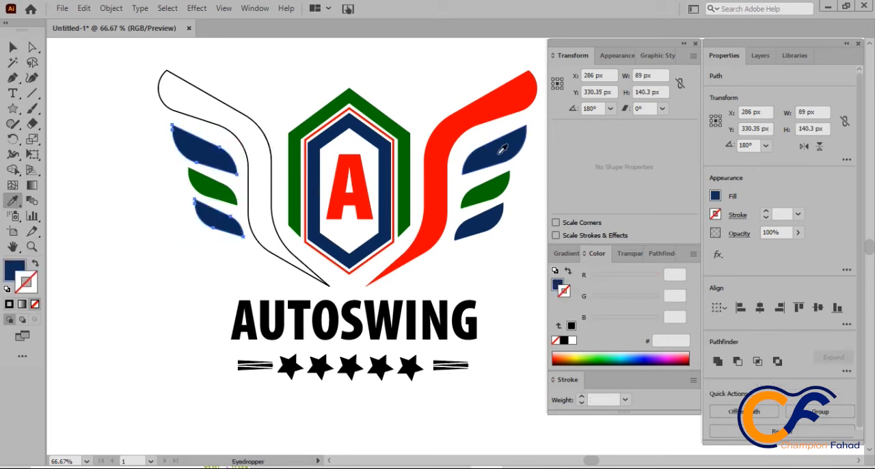
{"action": "left_click", "coordinate": [13, 46]}
{"action": "left_click", "coordinate": [188, 59]}
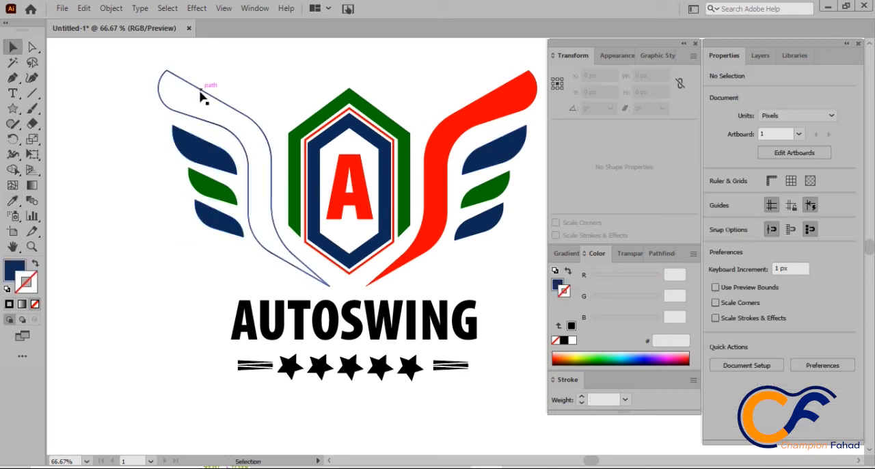
Step: Fill the large main feather of the left wing with the red sampled from the right wing's main feather
{"action": "left_click", "coordinate": [204, 88]}
{"action": "left_click", "coordinate": [12, 201]}
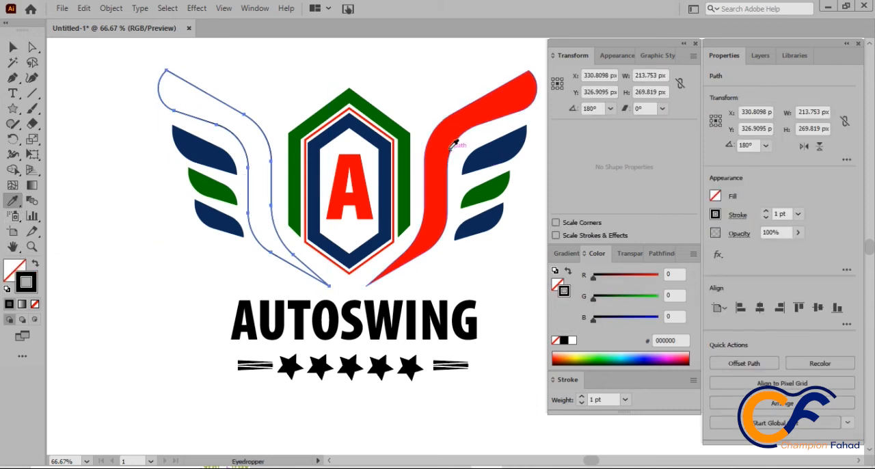
{"action": "left_click", "coordinate": [455, 141]}
{"action": "left_click", "coordinate": [13, 46]}
{"action": "left_click", "coordinate": [125, 137]}
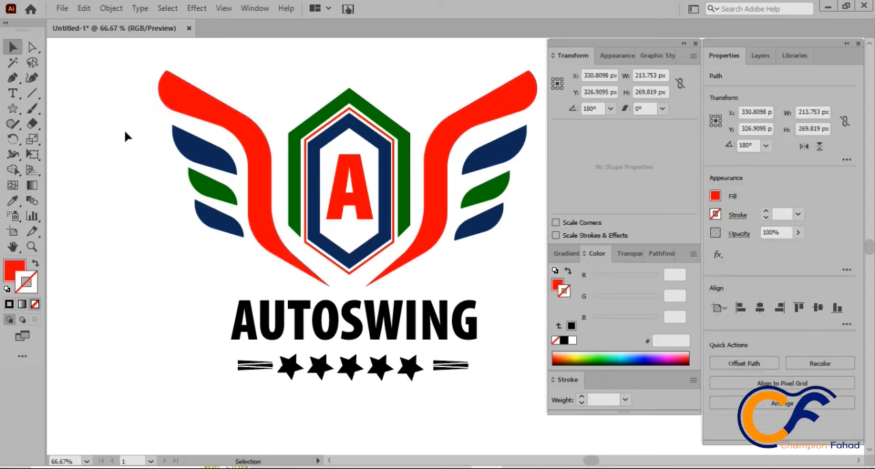
Step: Enlarge the AUTOSWING text to about 364 px wide and centre it beneath the wings
{"action": "left_click", "coordinate": [360, 315]}
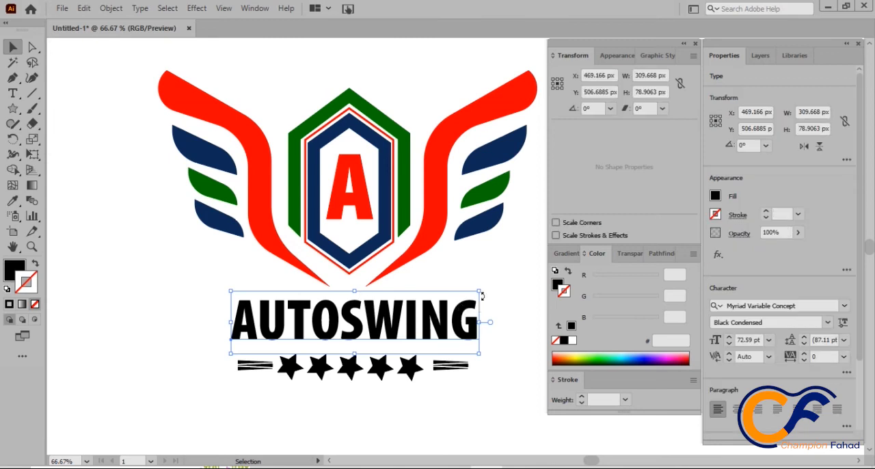
{"action": "left_click_drag", "start_coordinate": [478, 291], "coordinate": [522, 282]}
{"action": "left_click_drag", "start_coordinate": [446, 311], "coordinate": [431, 316]}
{"action": "left_click", "coordinate": [360, 421]}
Step: Fill the AUTOSWING text with the green sampled from the outer hexagon
{"action": "left_click", "coordinate": [354, 341]}
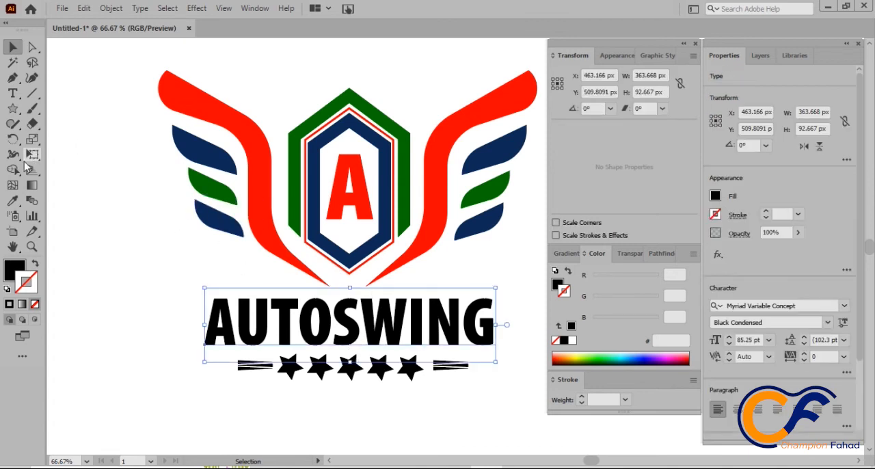
{"action": "left_click", "coordinate": [13, 200]}
{"action": "left_click", "coordinate": [295, 179]}
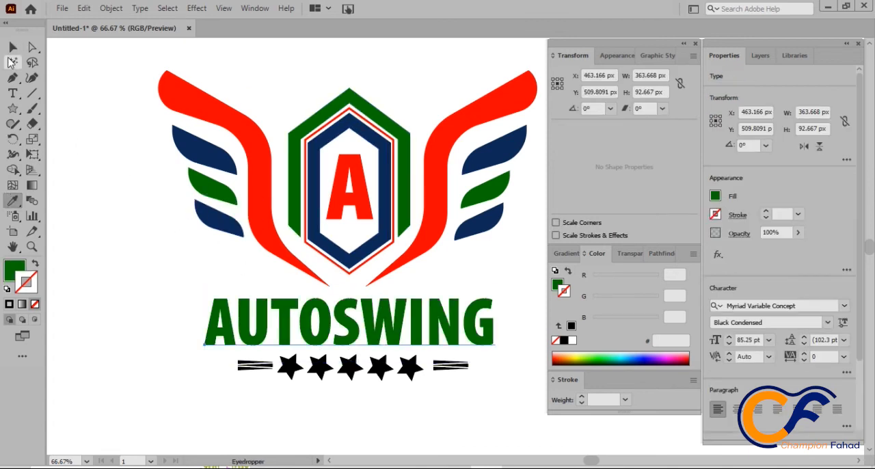
{"action": "left_click", "coordinate": [13, 48]}
{"action": "left_click", "coordinate": [289, 403]}
Step: Fill all five stars beneath the brand name with the navy sampled from the right wing's upper small feather
{"action": "left_click_drag", "start_coordinate": [278, 389], "coordinate": [315, 385]}
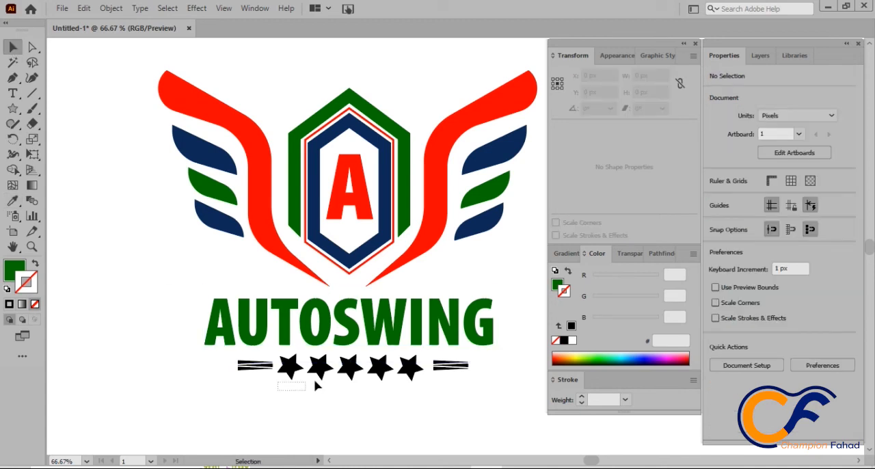
{"action": "left_click_drag", "start_coordinate": [395, 375], "coordinate": [426, 348]}
{"action": "left_click", "coordinate": [13, 200]}
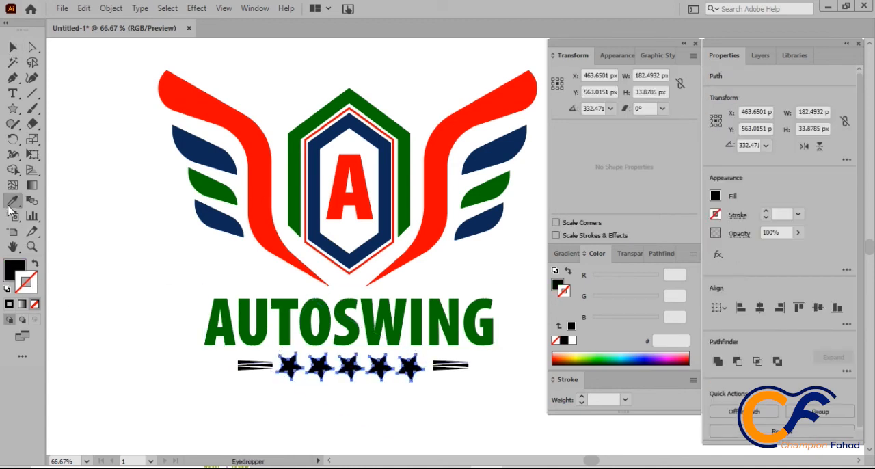
{"action": "left_click", "coordinate": [491, 151]}
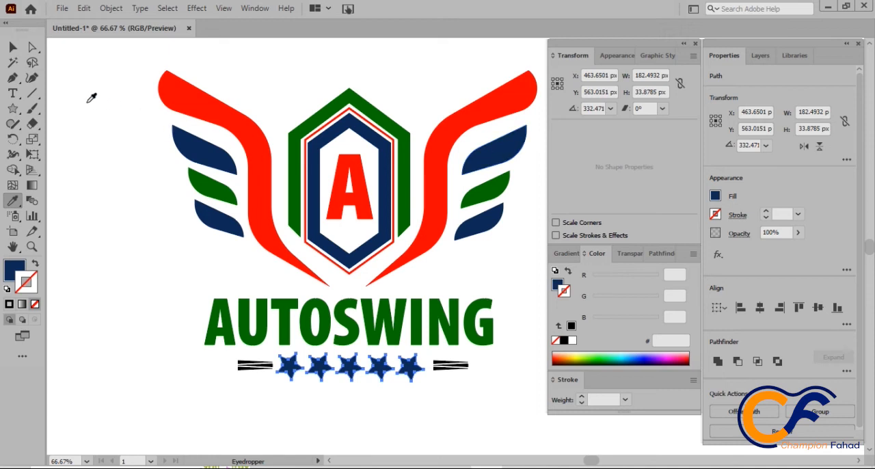
{"action": "left_click", "coordinate": [13, 46]}
{"action": "left_click", "coordinate": [221, 404]}
Step: Expand the three black tapered lines to the left of the star row into filled shapes
{"action": "left_click_drag", "start_coordinate": [231, 395], "coordinate": [271, 359]}
{"action": "left_click", "coordinate": [260, 375]}
{"action": "left_click", "coordinate": [255, 377]}
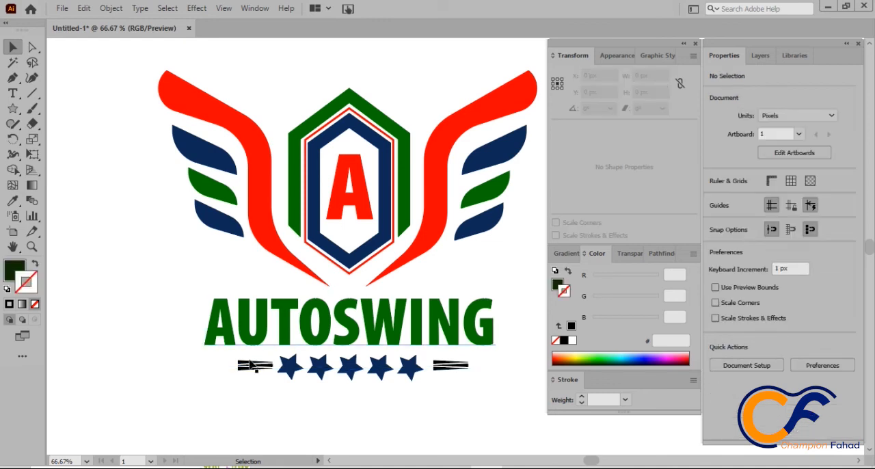
{"action": "left_click", "coordinate": [249, 364]}
{"action": "scroll", "coordinate": [262, 384], "scroll_direction": "up", "scroll_amount": 3}
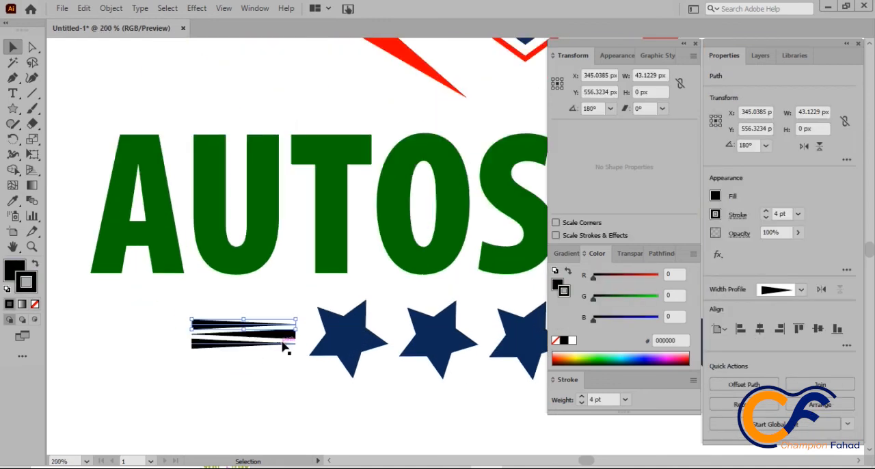
{"action": "left_click", "coordinate": [237, 344], "text": "shift"}
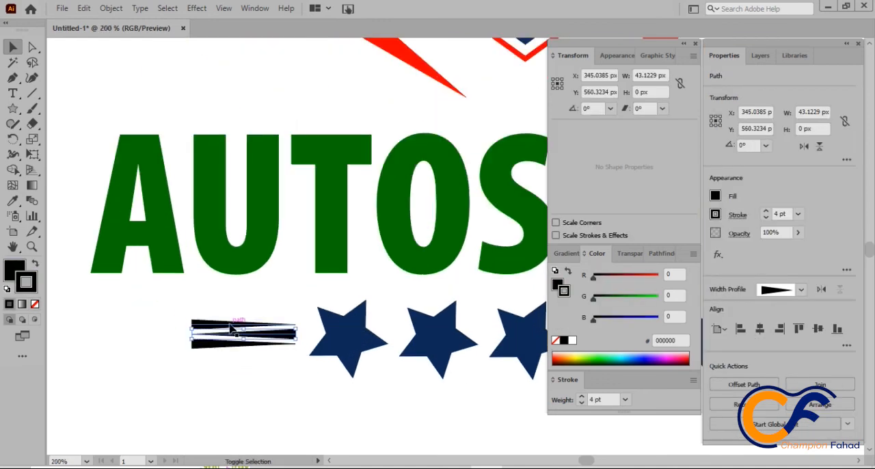
{"action": "left_click", "coordinate": [231, 328], "text": "shift"}
{"action": "left_click", "coordinate": [223, 347], "text": "shift"}
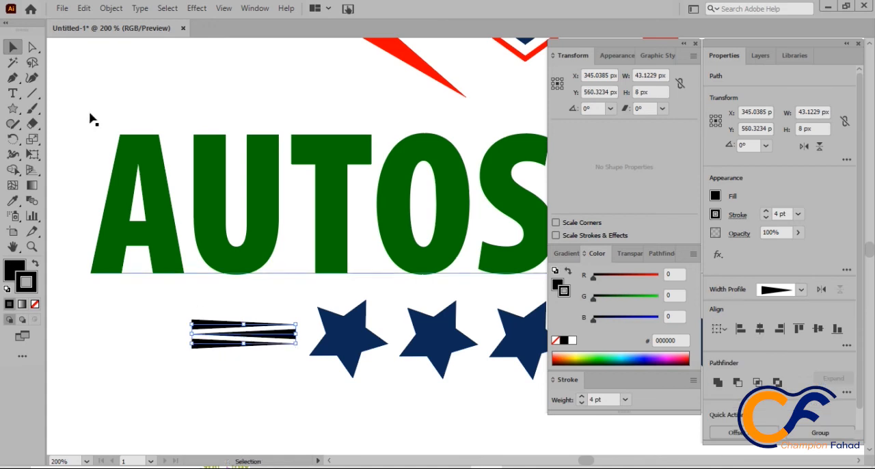
{"action": "left_click", "coordinate": [112, 8]}
{"action": "left_click", "coordinate": [164, 169]}
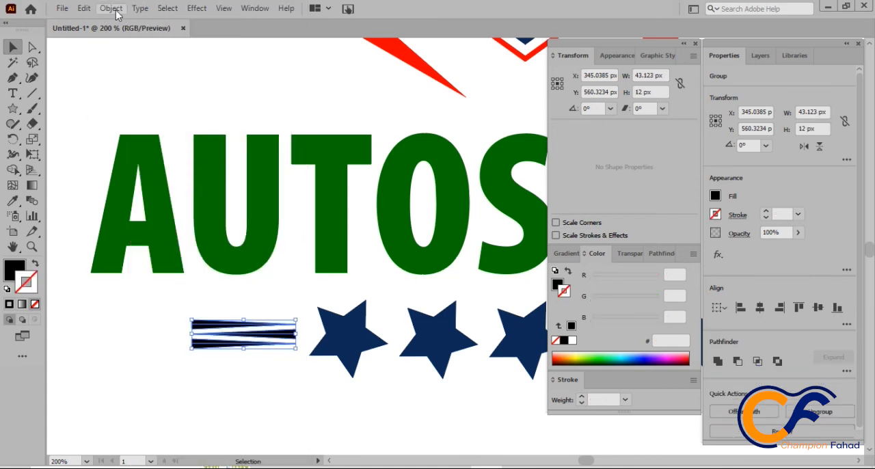
{"action": "left_click", "coordinate": [111, 8]}
{"action": "key", "text": "Escape"}
Step: Fill the three expanded tapered lines left of the stars with the red sampled from the wing
{"action": "left_click", "coordinate": [221, 366]}
{"action": "left_click_drag", "start_coordinate": [222, 362], "coordinate": [232, 324]}
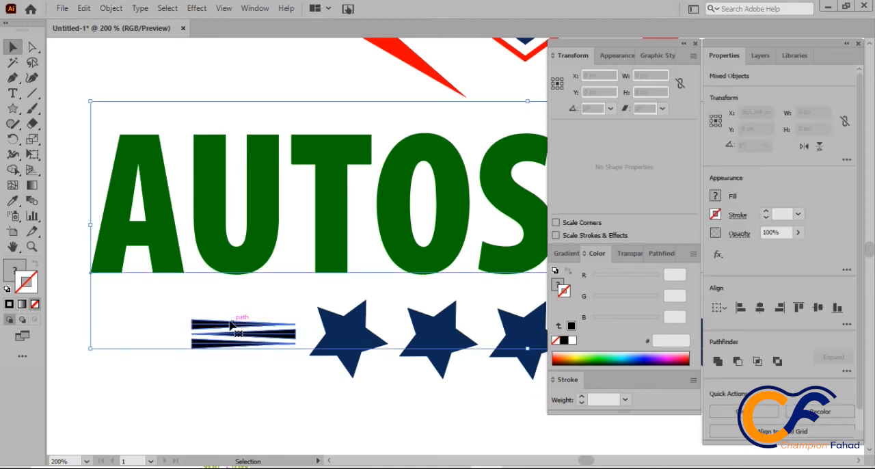
{"action": "left_click", "coordinate": [213, 332]}
{"action": "left_click", "coordinate": [217, 325]}
{"action": "left_click", "coordinate": [237, 340]}
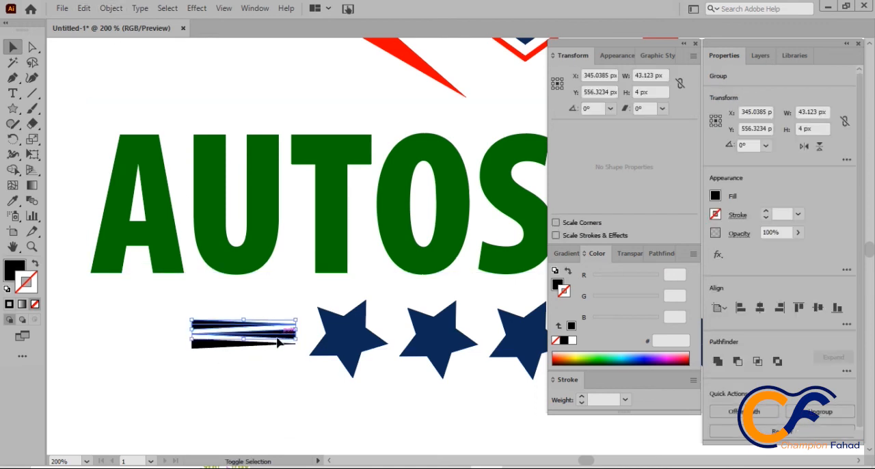
{"action": "left_click", "coordinate": [12, 201]}
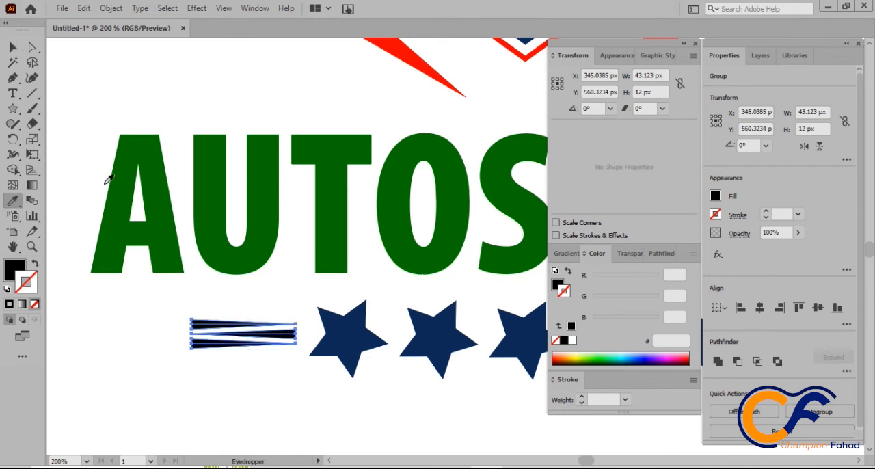
{"action": "scroll", "coordinate": [327, 170], "scroll_direction": "up", "scroll_amount": 4}
{"action": "left_click", "coordinate": [340, 147]}
{"action": "scroll", "coordinate": [338, 145], "scroll_direction": "down", "scroll_amount": 4}
{"action": "scroll", "coordinate": [339, 144], "scroll_direction": "down", "scroll_amount": 2}
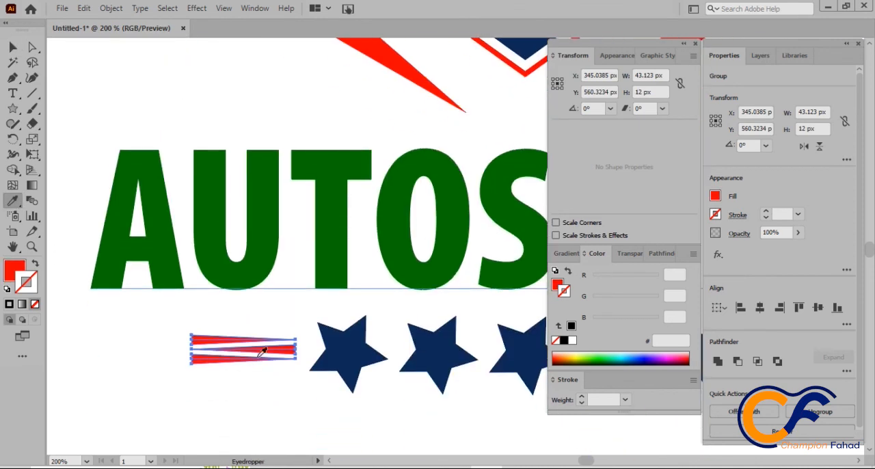
{"action": "key", "text": "v"}
{"action": "scroll", "coordinate": [239, 399], "scroll_direction": "down", "scroll_amount": 3}
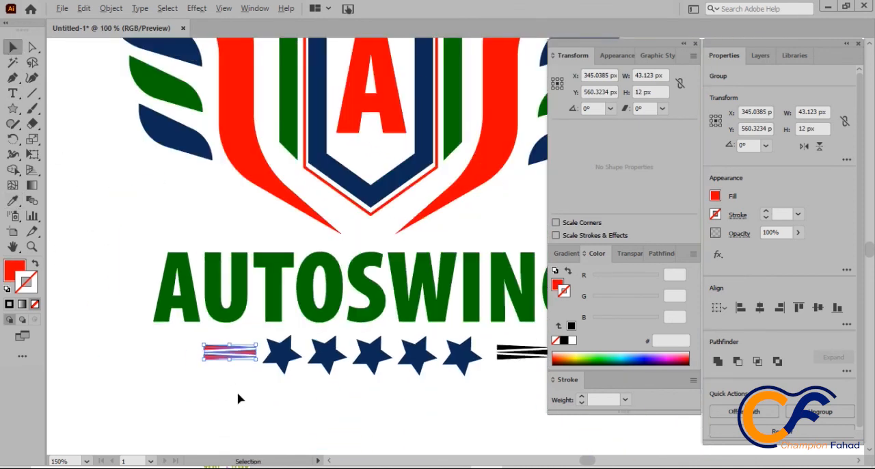
{"action": "left_click", "coordinate": [433, 383]}
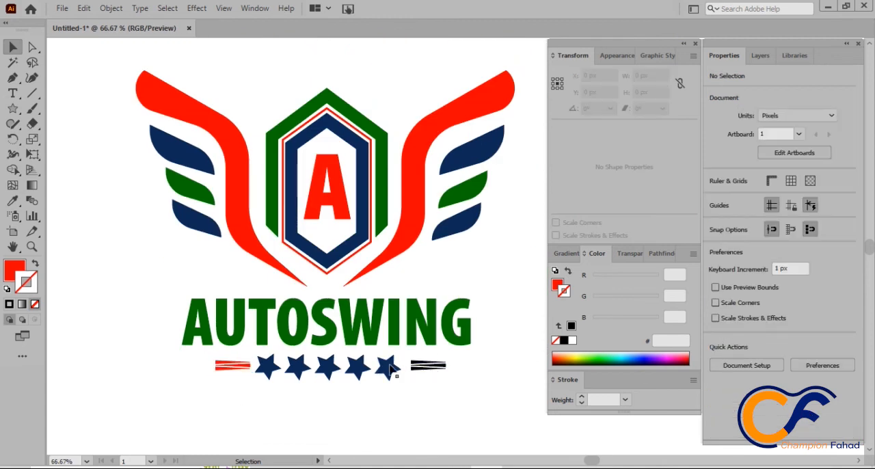
Step: Delete the three black tapered lines to the right of the star row
{"action": "left_click", "coordinate": [424, 366]}
{"action": "left_click", "coordinate": [427, 384]}
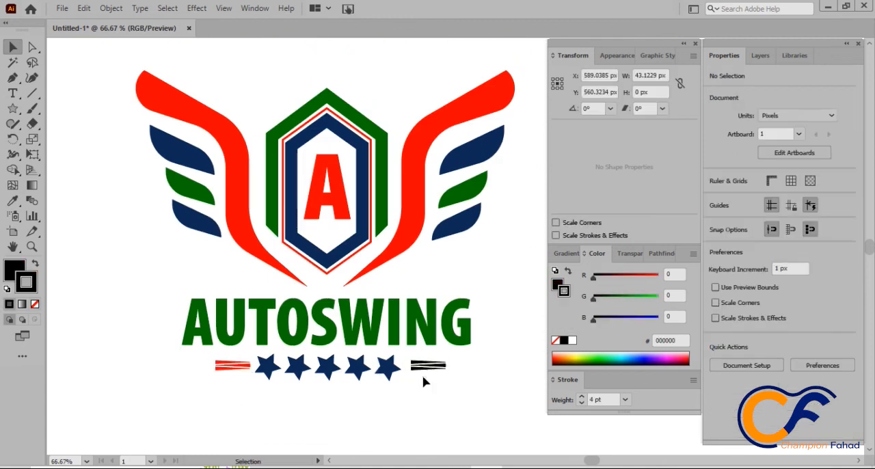
{"action": "left_click_drag", "start_coordinate": [419, 360], "coordinate": [425, 370]}
{"action": "left_click", "coordinate": [455, 381]}
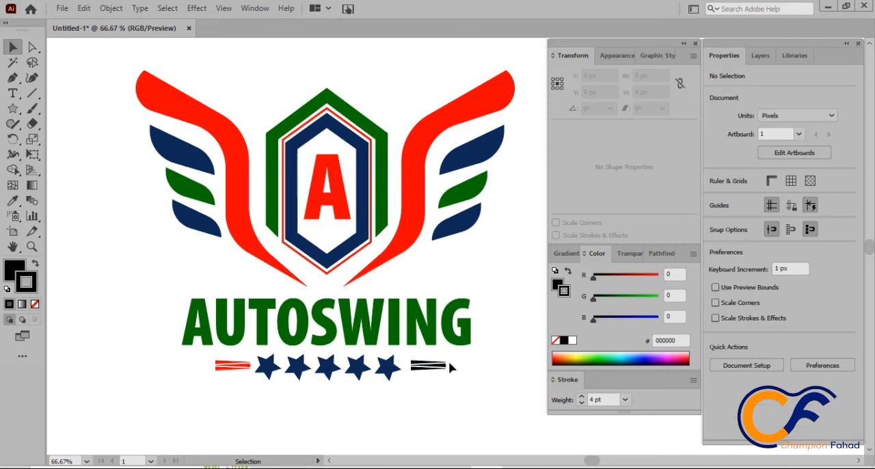
{"action": "left_click", "coordinate": [448, 366]}
{"action": "left_click", "coordinate": [446, 387]}
{"action": "left_click", "coordinate": [430, 366]}
{"action": "key", "text": "Delete"}
Step: Copy the three red tapered lines left of the stars and paste the duplicate in front of them
{"action": "left_click", "coordinate": [233, 365]}
{"action": "left_click", "coordinate": [222, 382]}
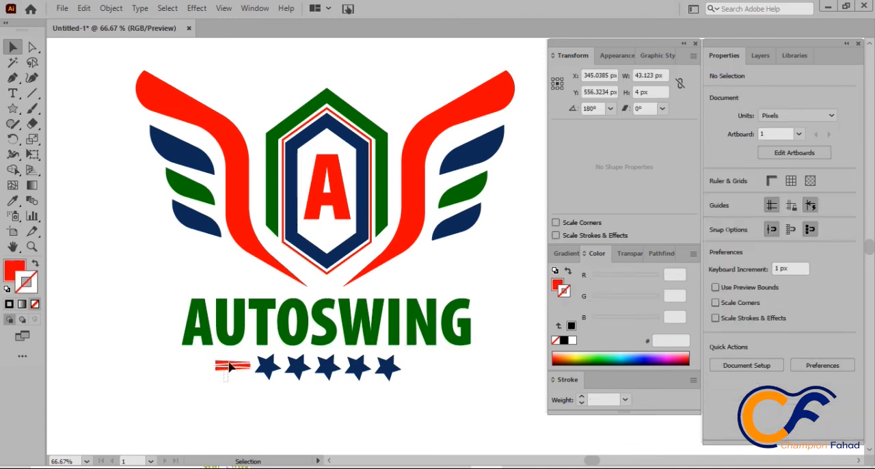
{"action": "left_click", "coordinate": [233, 365]}
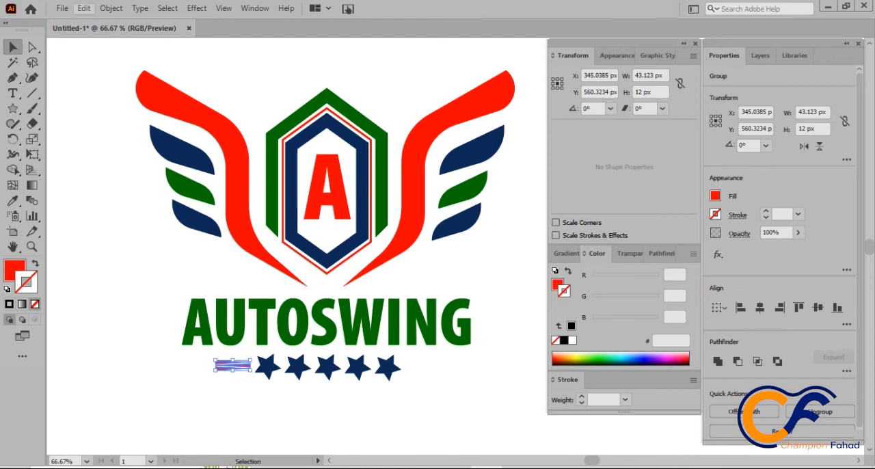
{"action": "left_click", "coordinate": [84, 8]}
{"action": "left_click", "coordinate": [106, 70]}
{"action": "left_click", "coordinate": [83, 8]}
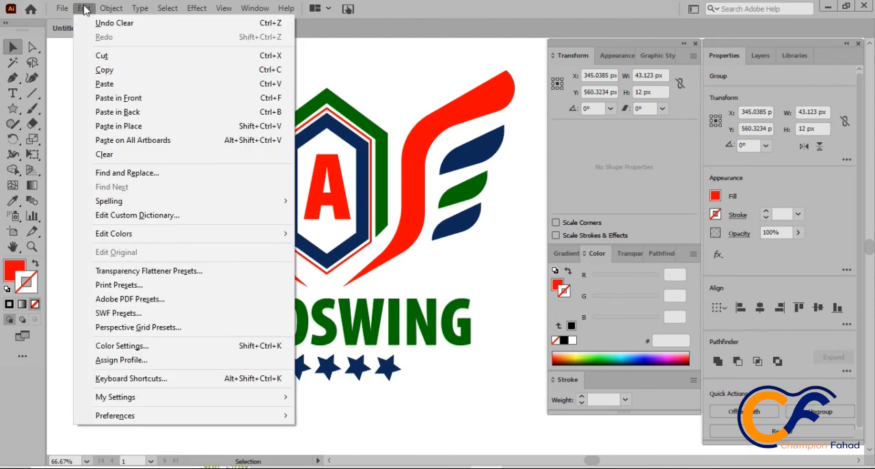
{"action": "left_click", "coordinate": [101, 97]}
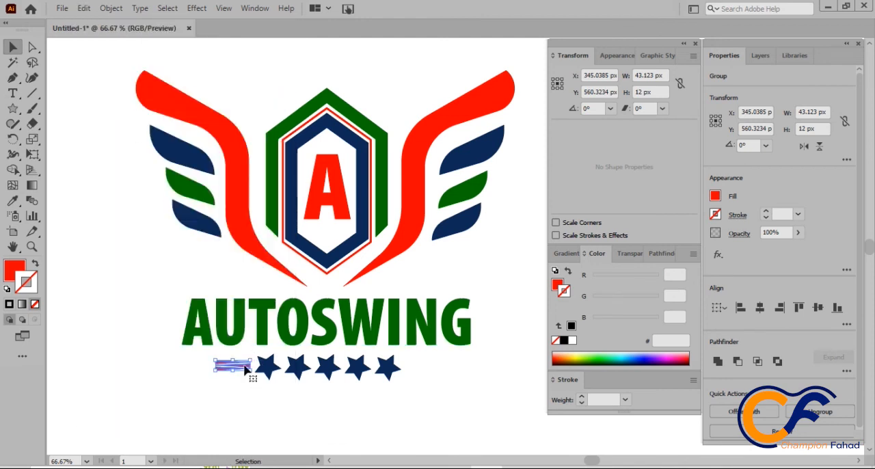
Step: Move the duplicated red tapered lines to the right of the star row, level with the original set
{"action": "left_click_drag", "start_coordinate": [245, 368], "coordinate": [438, 369]}
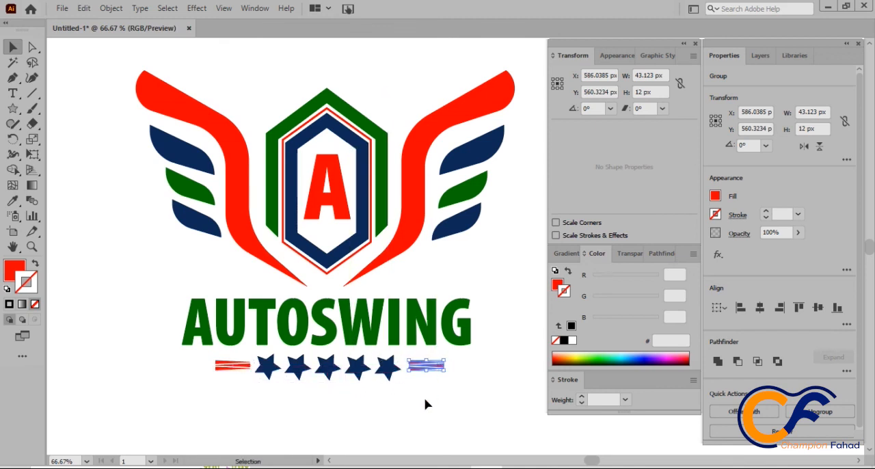
{"action": "left_click", "coordinate": [403, 403]}
Step: Group all the logo artwork, including the wings, hexagons, lettering, stars and tapered lines
{"action": "scroll", "coordinate": [367, 402], "scroll_direction": "down", "scroll_amount": 1}
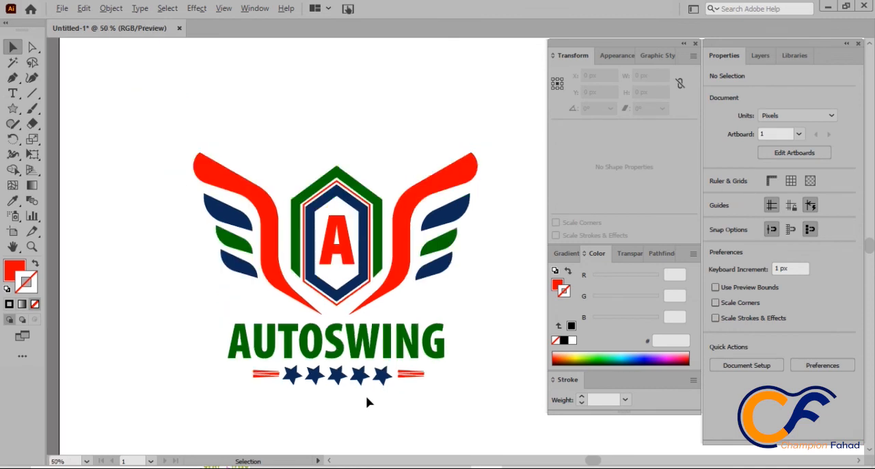
{"action": "left_click_drag", "start_coordinate": [484, 414], "coordinate": [259, 298]}
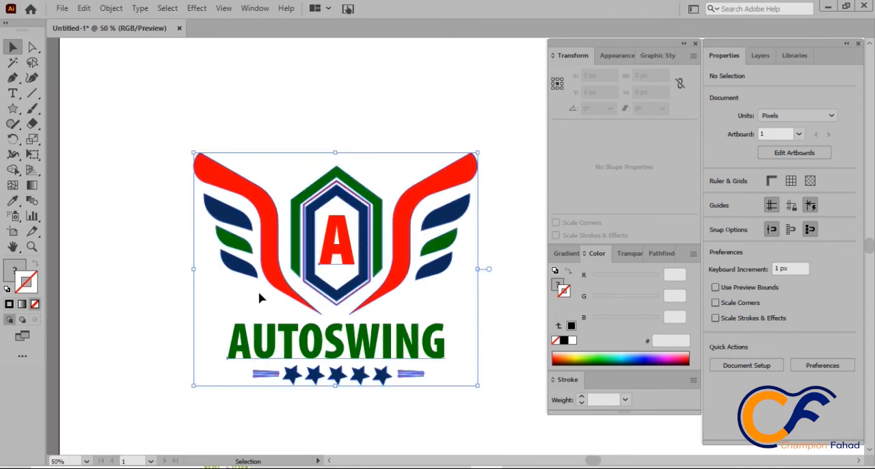
{"action": "key", "text": "ctrl+g"}
Step: Enlarge the logo group proportionally to about 678 by 556 px and move it towards the middle of the artboard
{"action": "scroll", "coordinate": [452, 324], "scroll_direction": "down", "scroll_amount": 2}
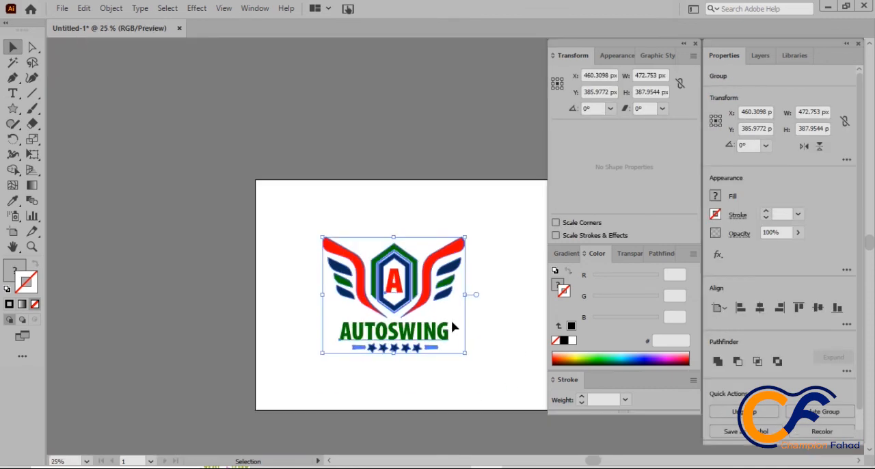
{"action": "left_click_drag", "start_coordinate": [465, 354], "coordinate": [526, 405]}
{"action": "scroll", "coordinate": [474, 362], "scroll_direction": "right", "scroll_amount": 10}
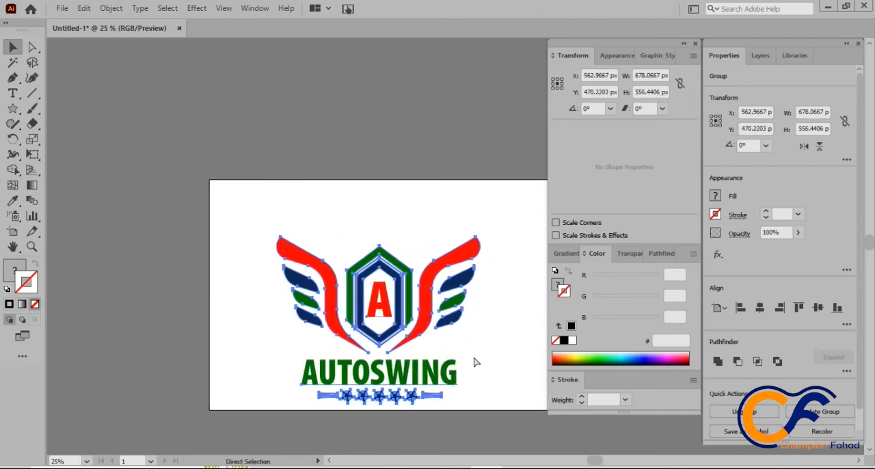
{"action": "left_click_drag", "start_coordinate": [325, 316], "coordinate": [377, 297]}
{"action": "left_click", "coordinate": [457, 356]}
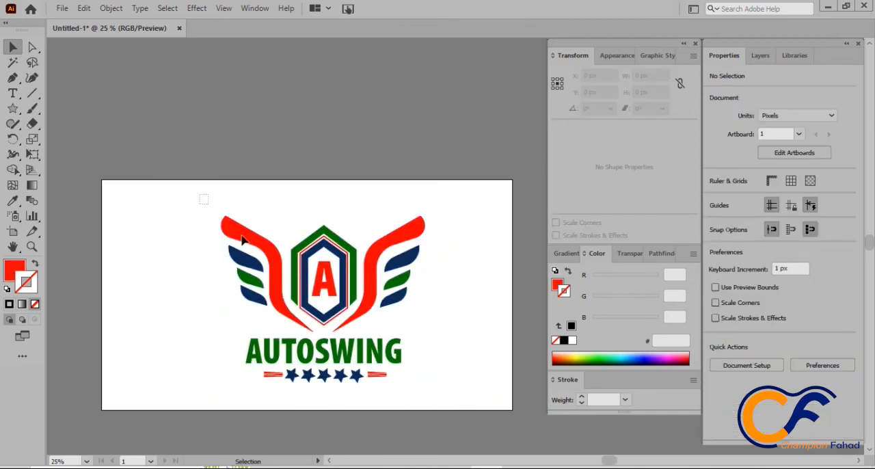
Step: Scale the logo group up slightly to about 708 by 581 px and shift it a little to the left
{"action": "left_click", "coordinate": [244, 239]}
{"action": "left_click_drag", "start_coordinate": [428, 387], "coordinate": [437, 394]}
{"action": "left_click_drag", "start_coordinate": [389, 357], "coordinate": [378, 355]}
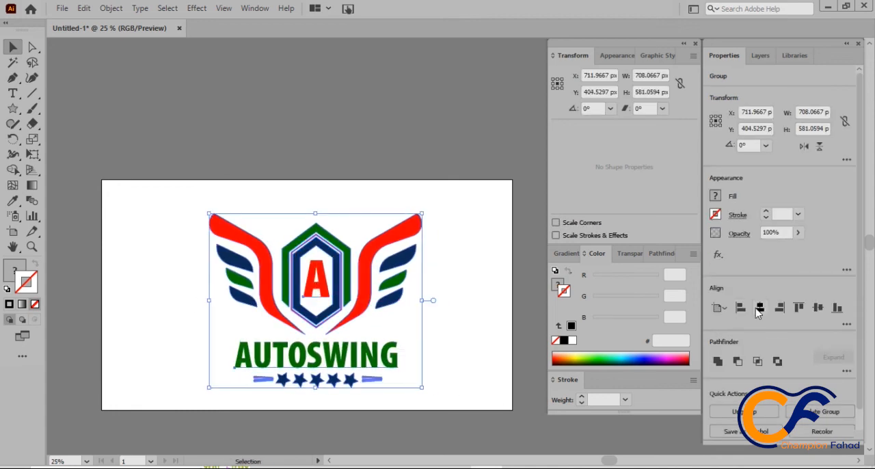
Step: Centre the logo group horizontally and vertically on the artboard and deselect it
{"action": "left_click", "coordinate": [759, 308]}
{"action": "left_click", "coordinate": [818, 307]}
{"action": "left_click", "coordinate": [345, 149]}
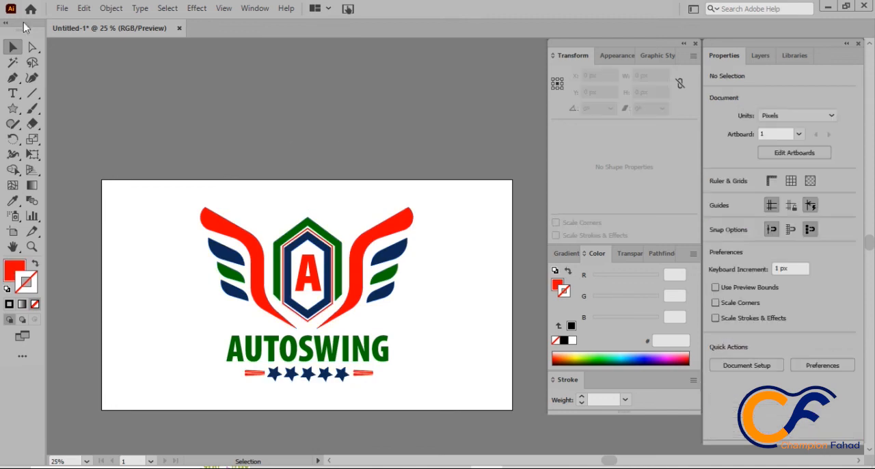
Step: Save the document to the Desktop as an Adobe Illustrator file named logo, with the Illustrator 2020 version and default options
{"action": "left_click", "coordinate": [59, 9]}
{"action": "left_click", "coordinate": [98, 128]}
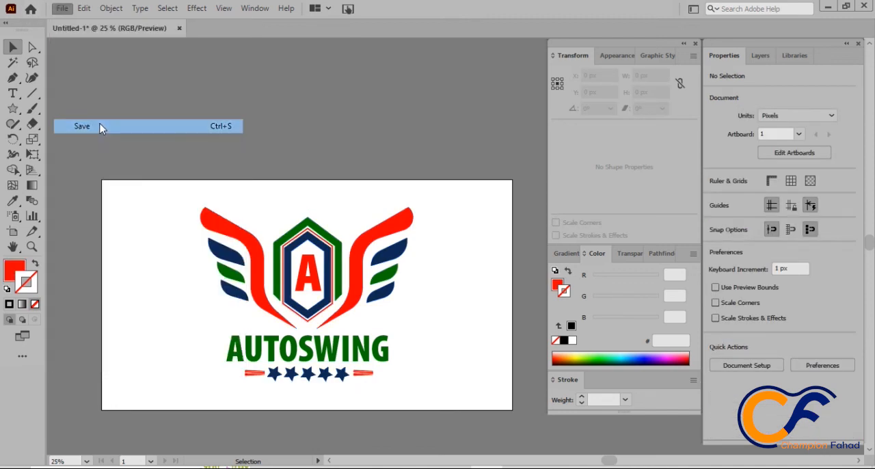
{"action": "scroll", "coordinate": [64, 183], "scroll_direction": "down", "scroll_amount": 5}
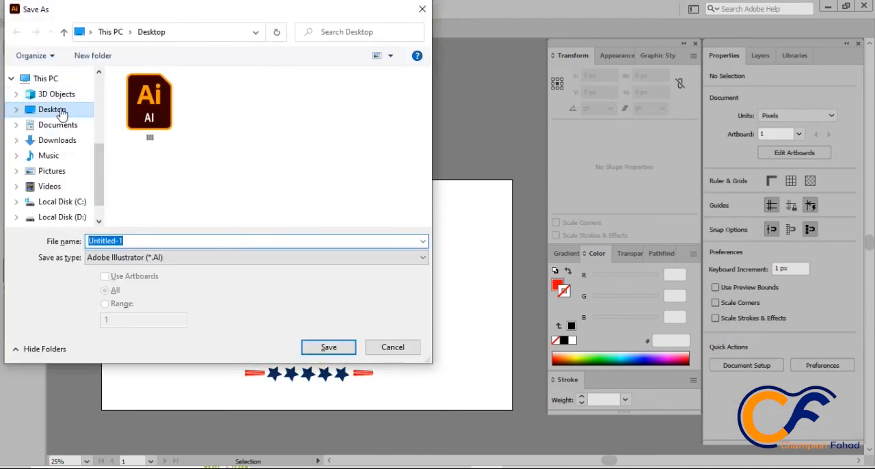
{"action": "left_click", "coordinate": [96, 244]}
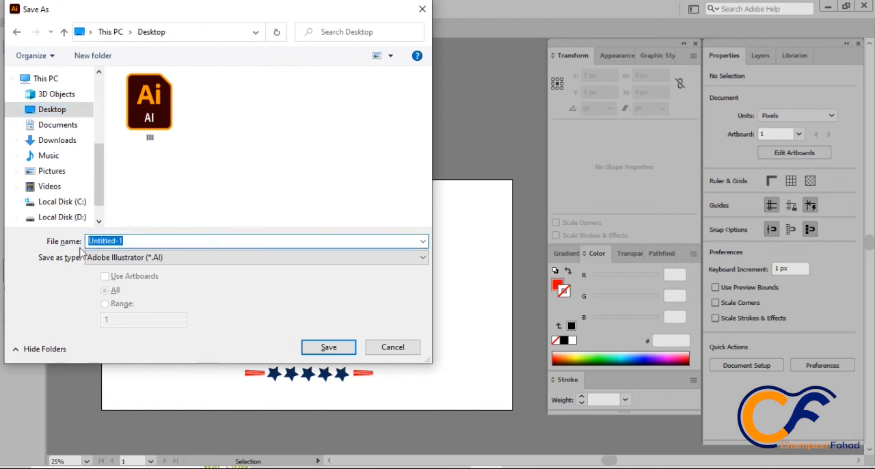
{"action": "left_click", "coordinate": [334, 353]}
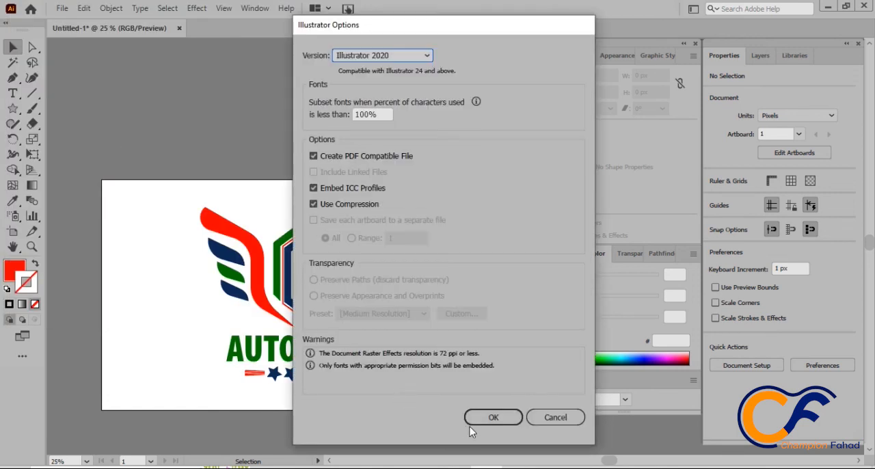
{"action": "left_click", "coordinate": [487, 421]}
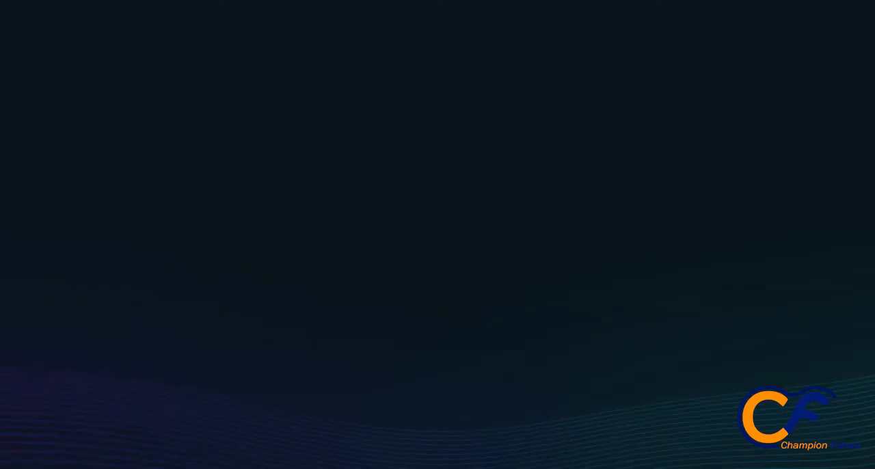